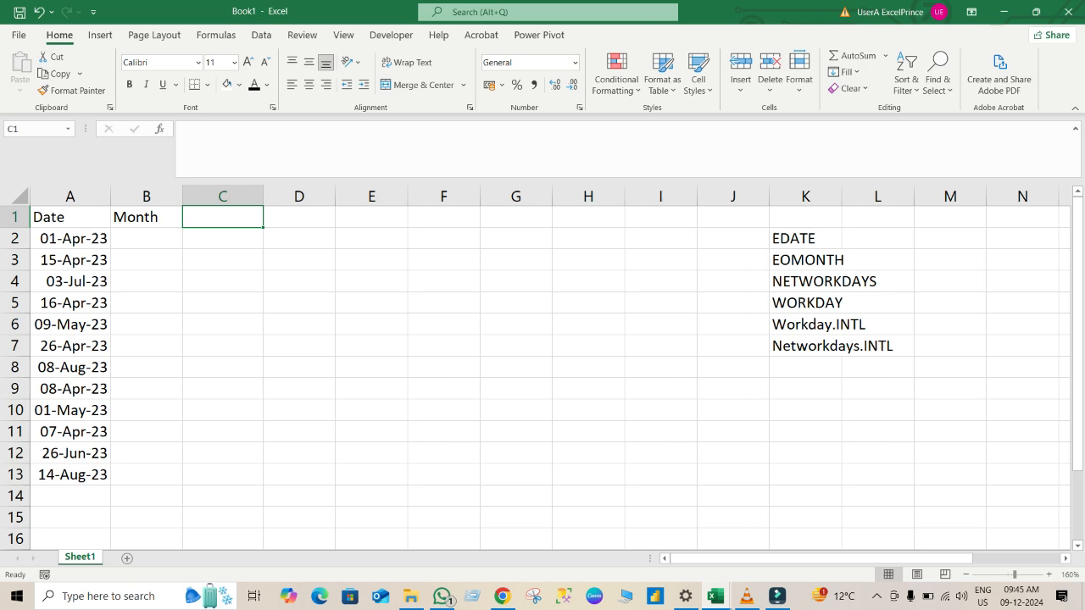
Enter =RANDBETWEEN(1,10) in B2 and fill it down the Month column to B13.
left_click(1049, 575)
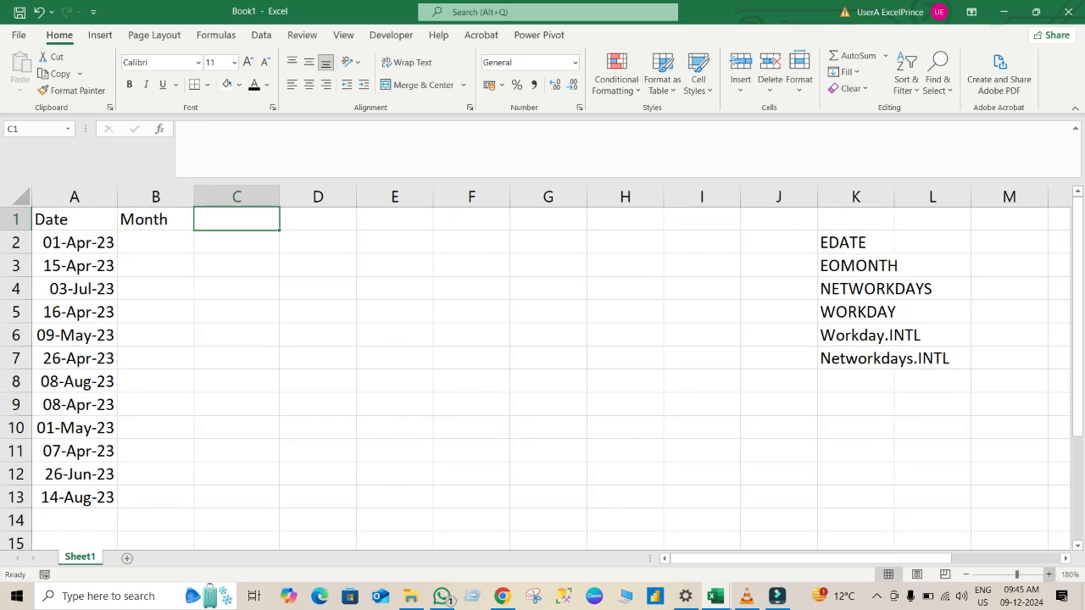
left_click(1049, 575)
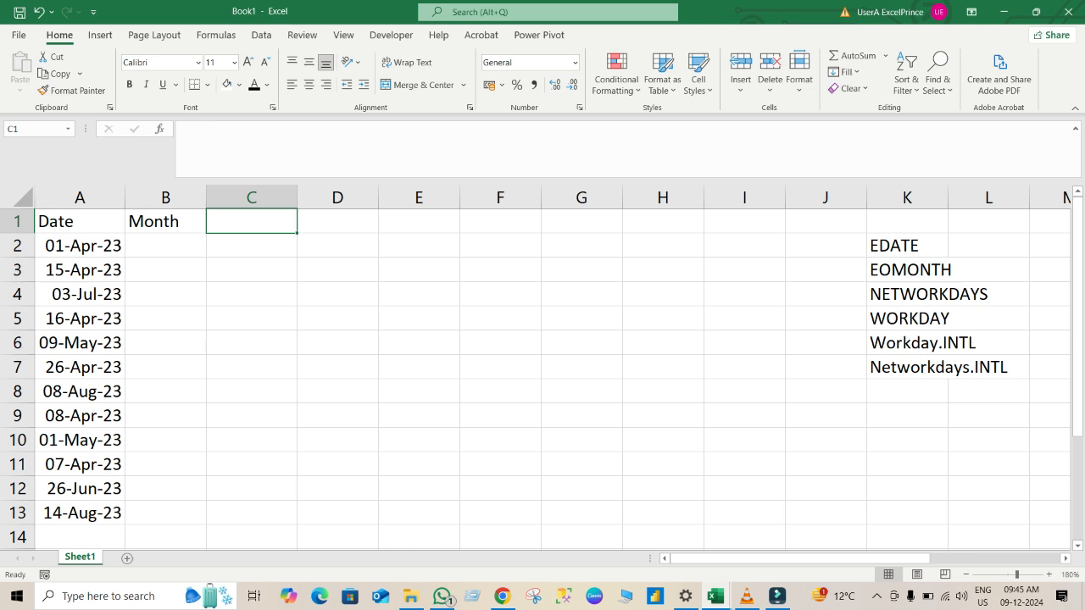
left_click(165, 246)
type("=ra")
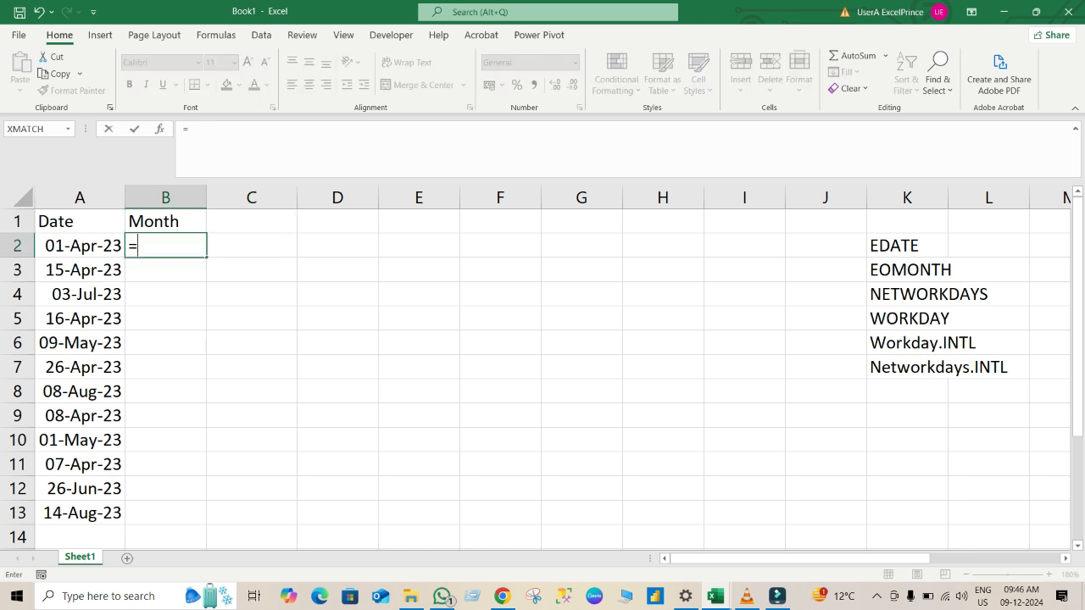
key("Down")
key("Down")
key("Down")
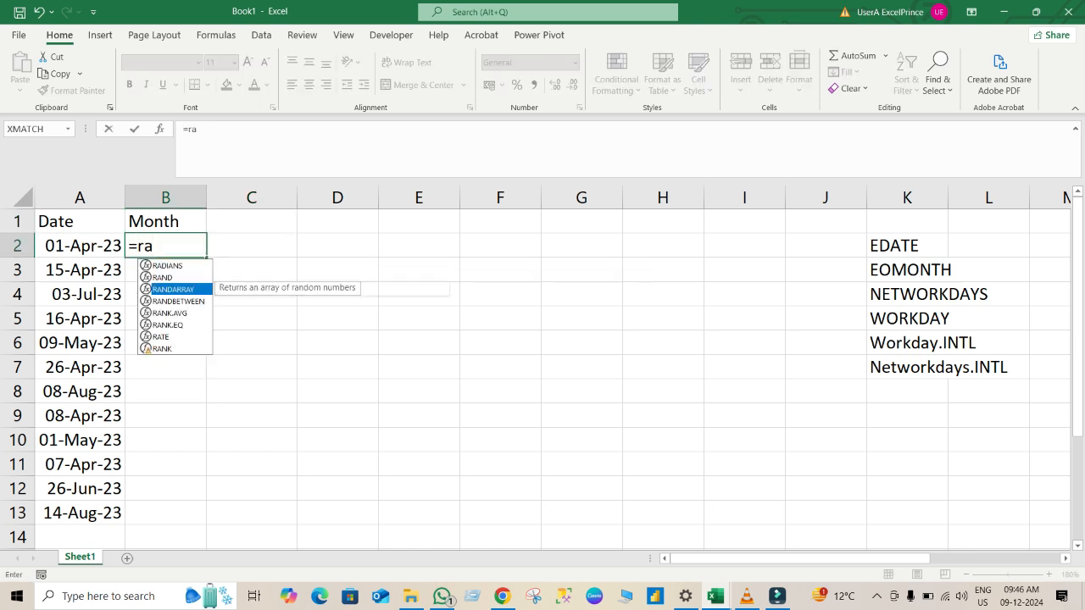
key("Tab")
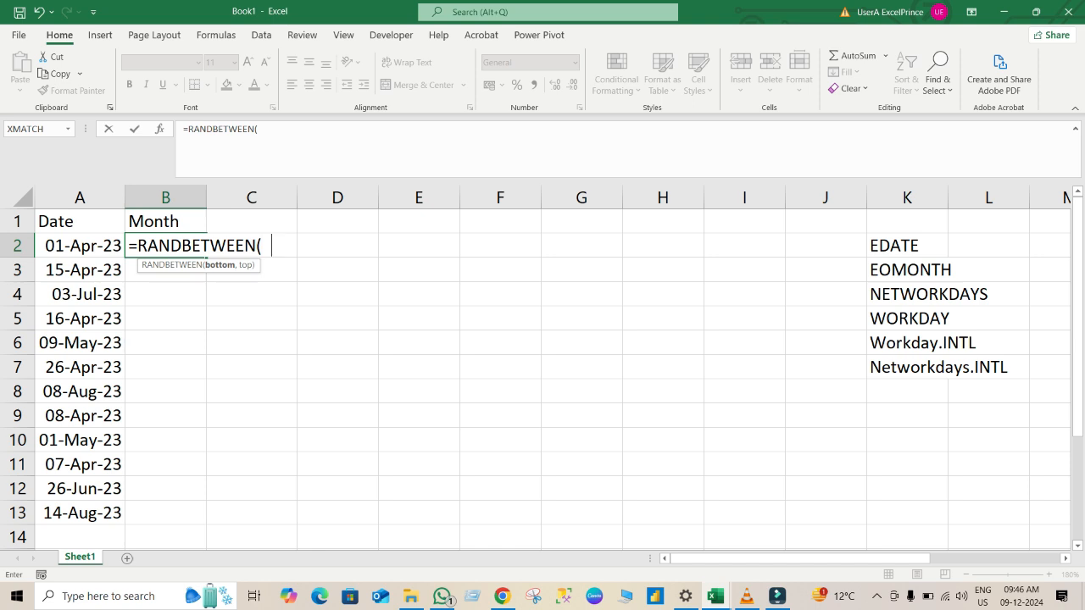
type("1,10)")
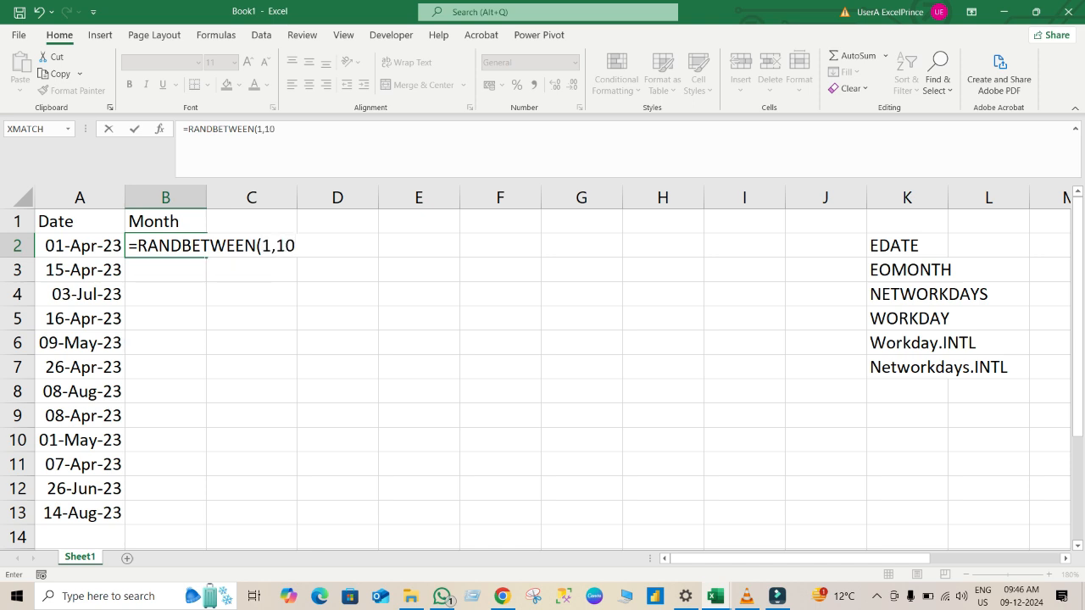
key("Return")
key("Up")
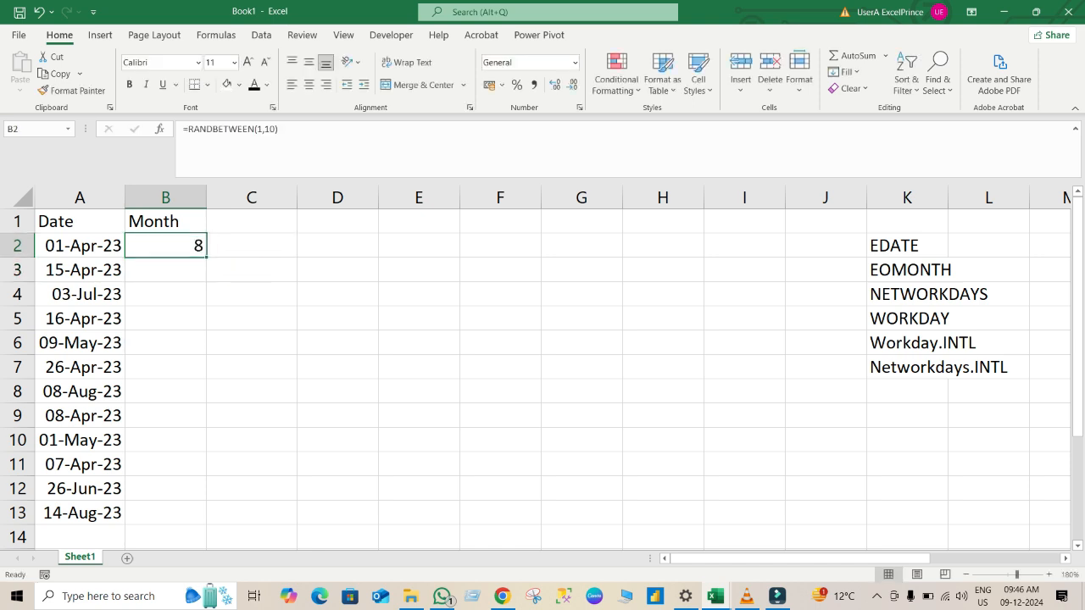
double_click(206, 257)
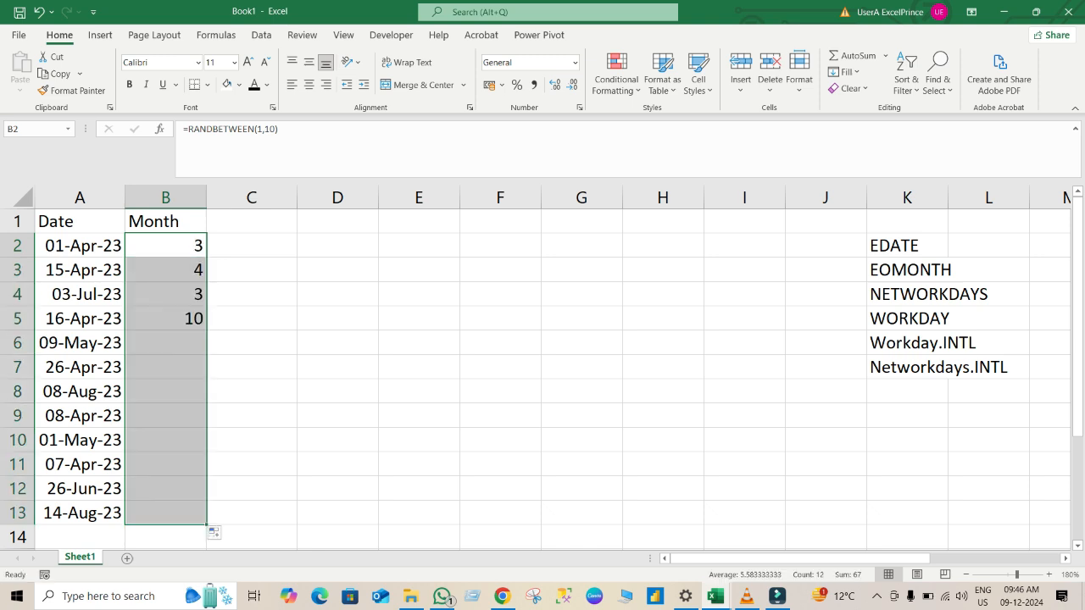
Replace the random-number formulas in B2:B13 with their static values using Paste Special Values.
key("ctrl+c")
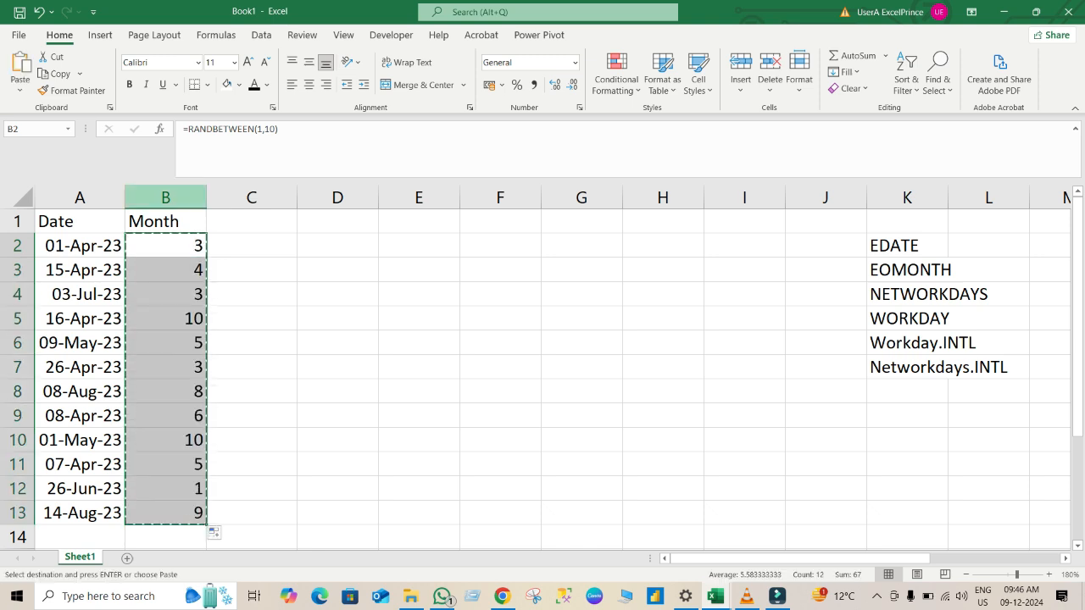
key("ctrl+alt+v")
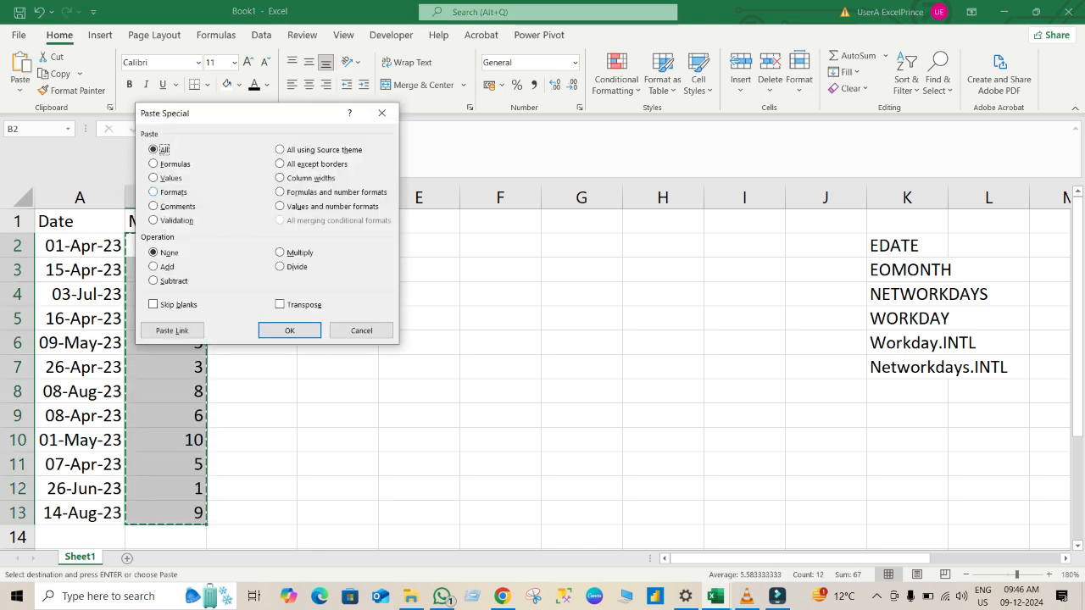
key("Down")
key("Down")
key("Return")
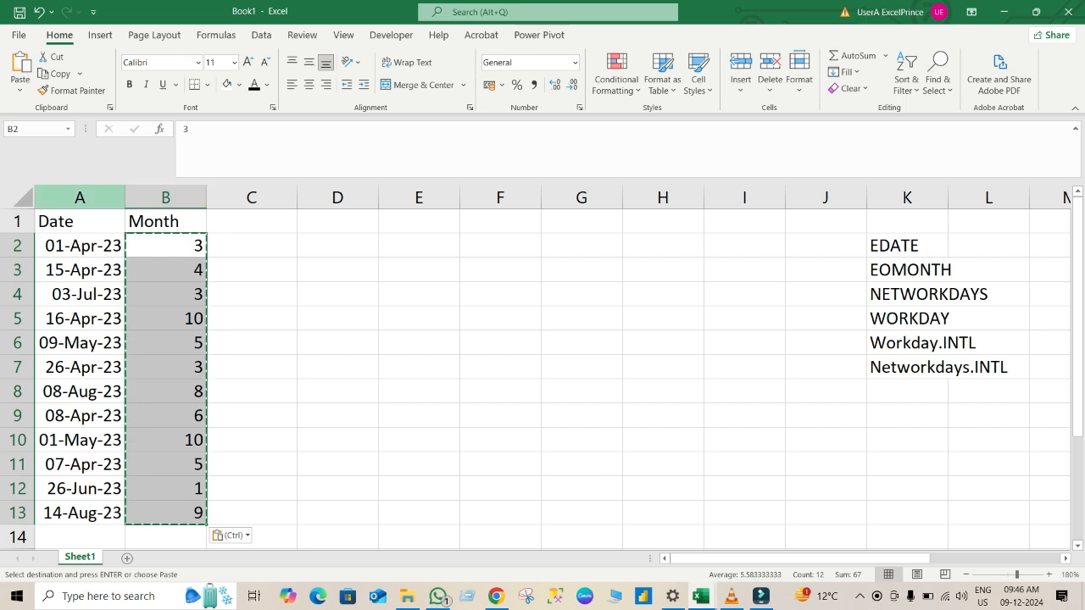
Enter the heading Edate in cell C1, beside the Month heading.
key("ctrl+Home")
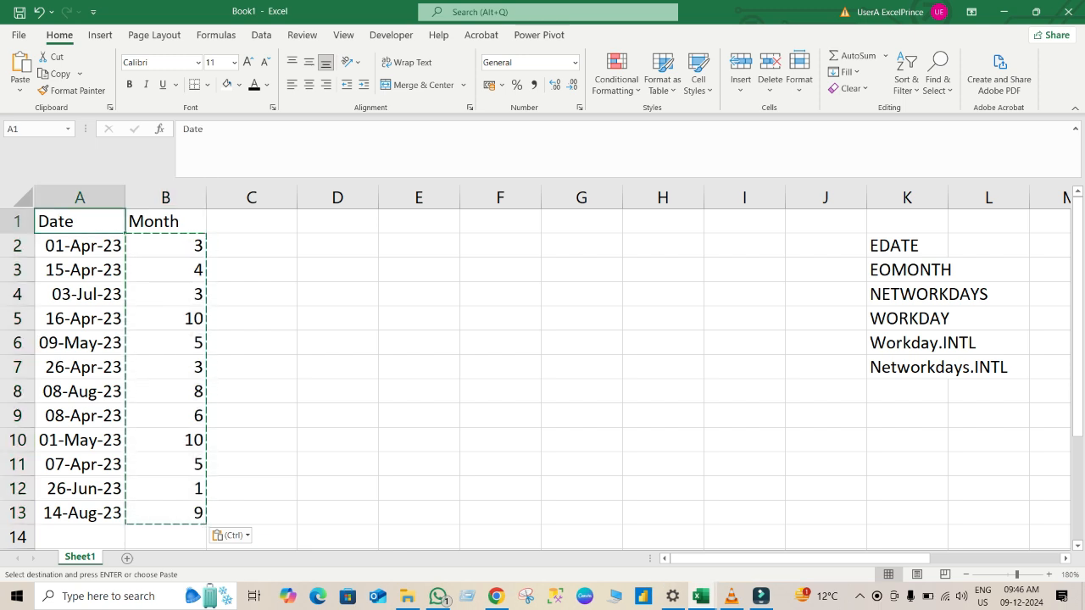
key("Right")
key("Right")
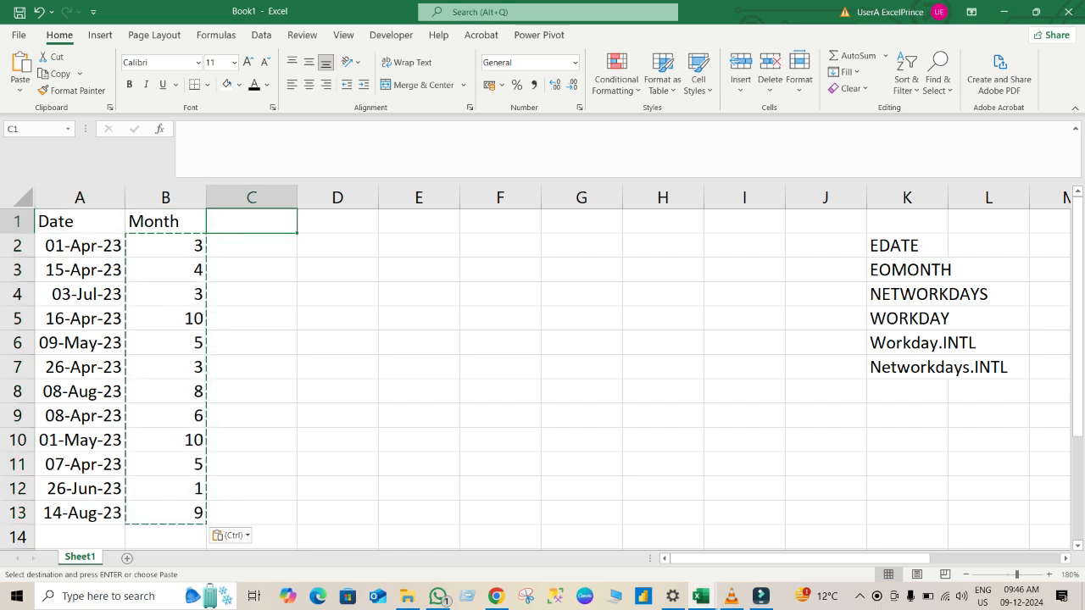
type("E")
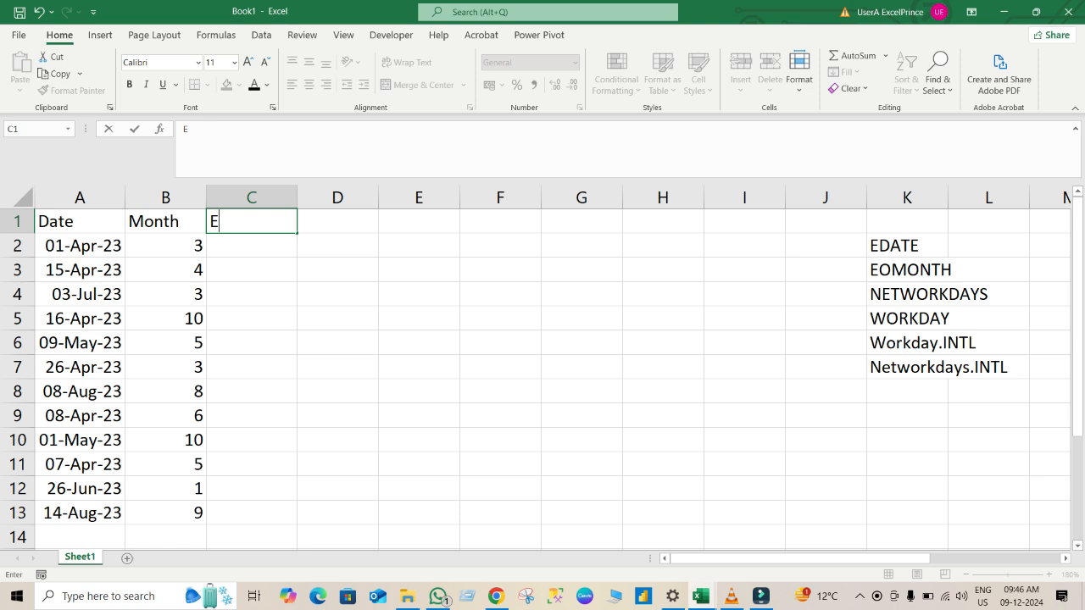
type("date")
key("Return")
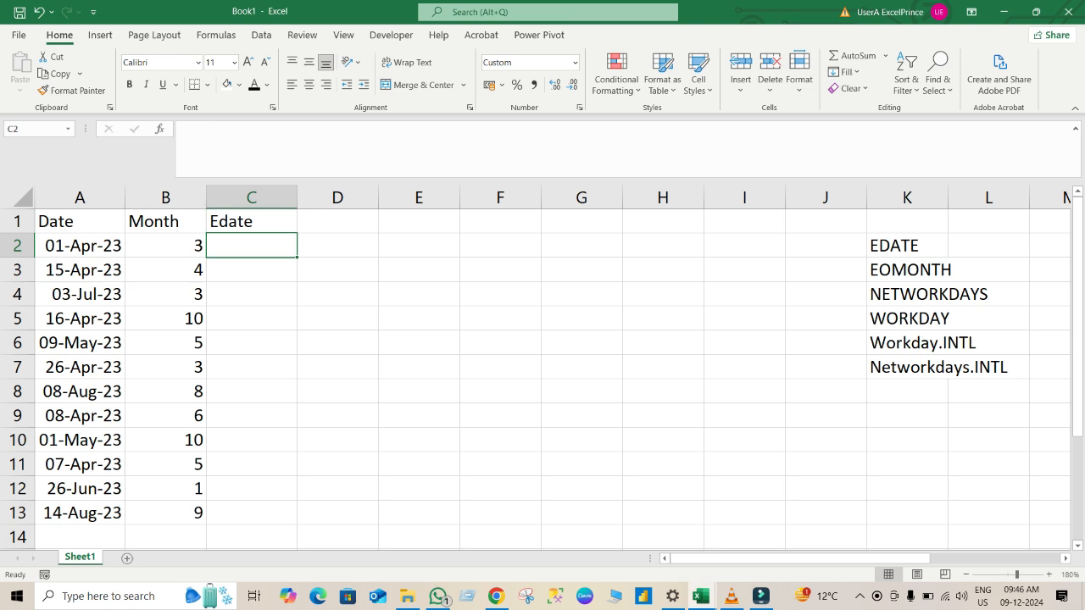
Enter =EDATE(A2,B2) in C2 and fill it down the Edate column to C13.
type("=en")
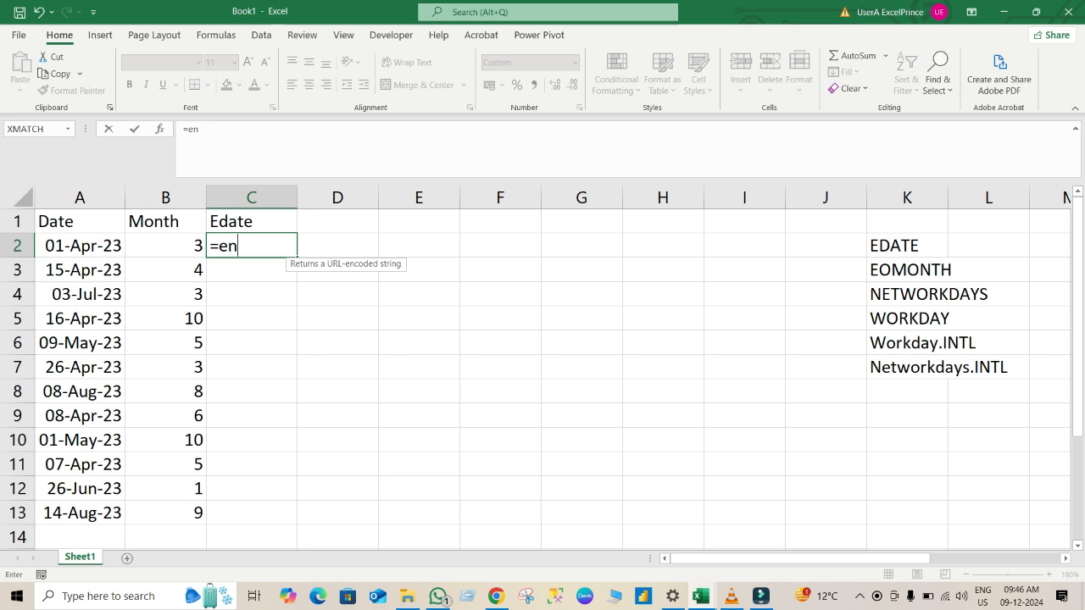
key("BackSpace")
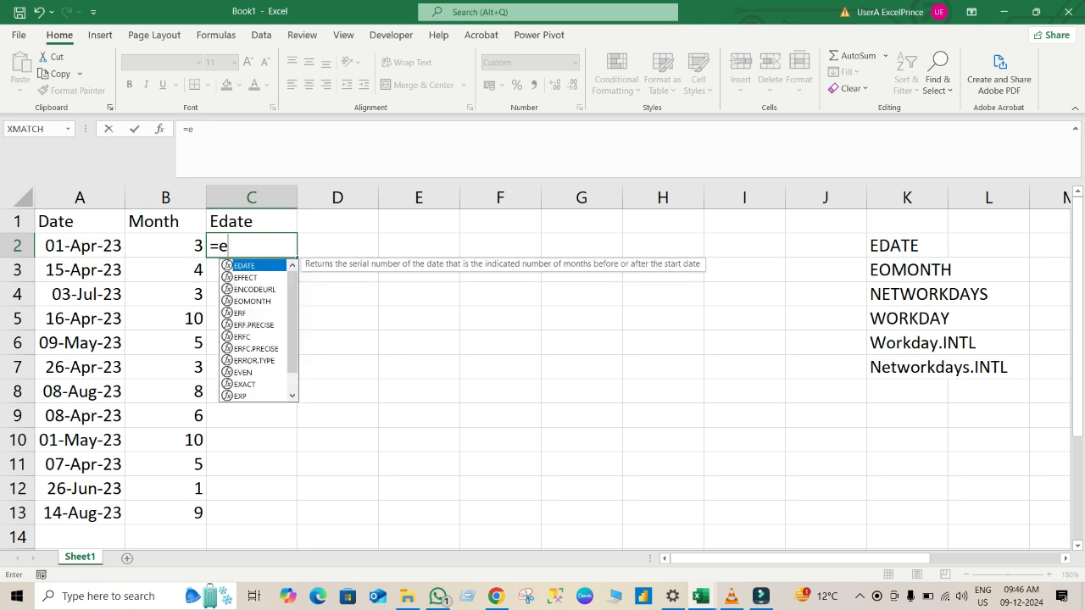
key("Num_Lock")
key("Tab")
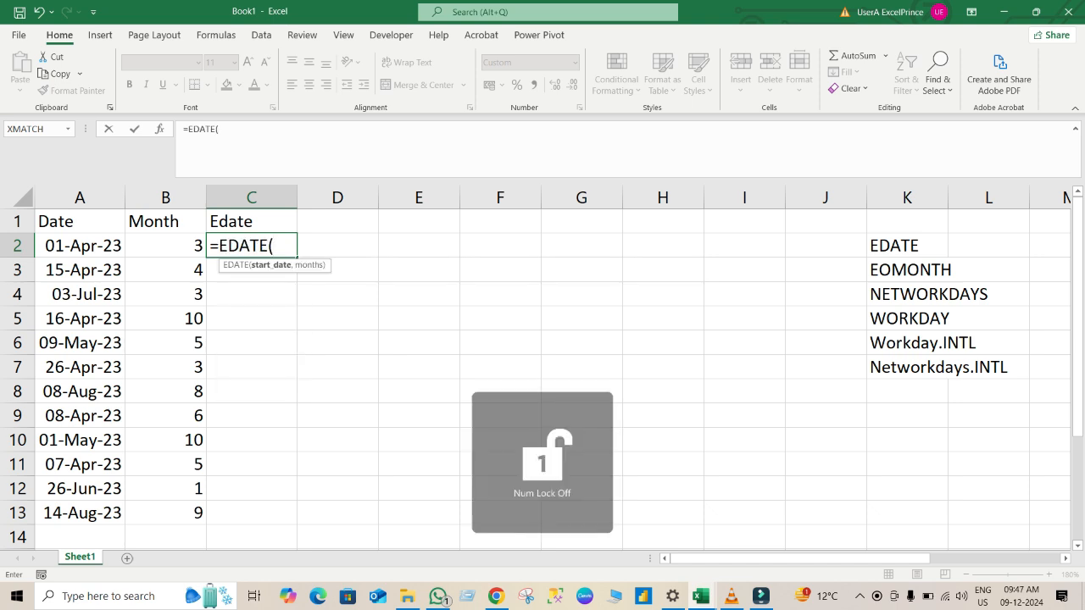
key("Left")
key("Left")
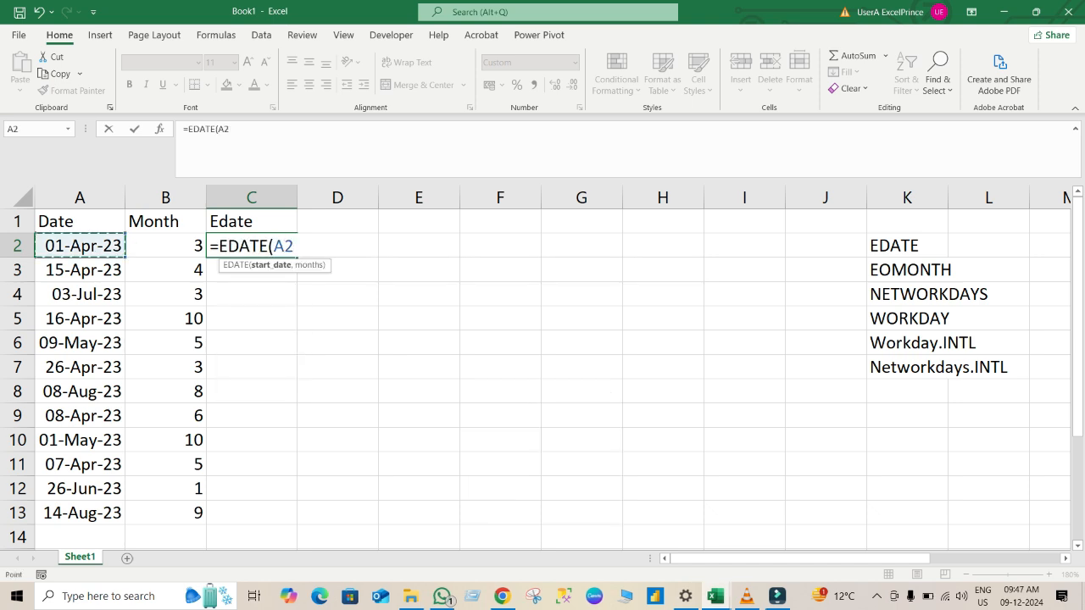
type(",")
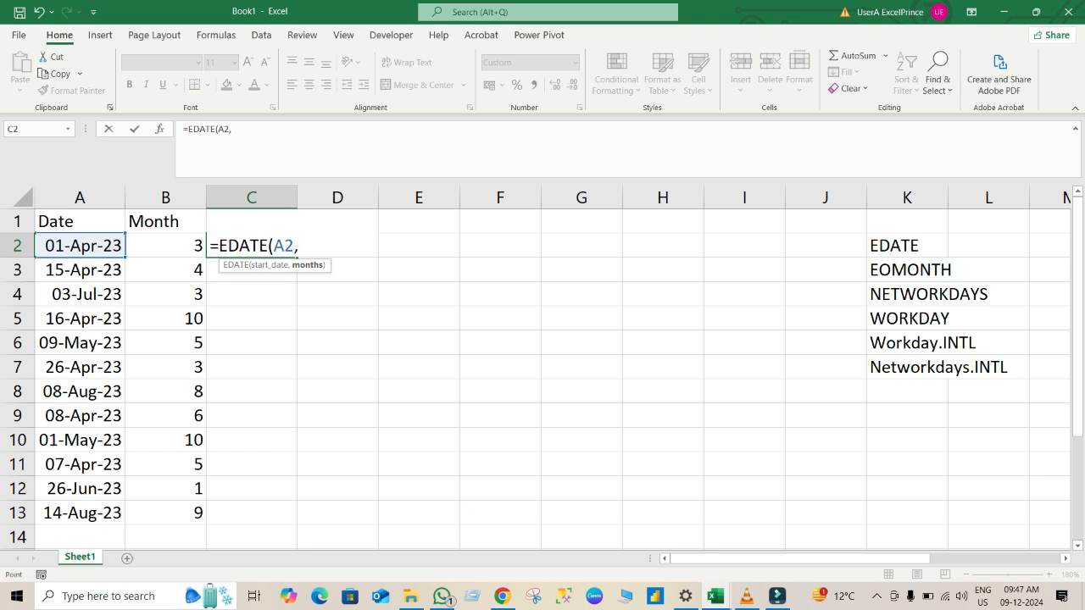
key("Left")
key("Return")
key("Up")
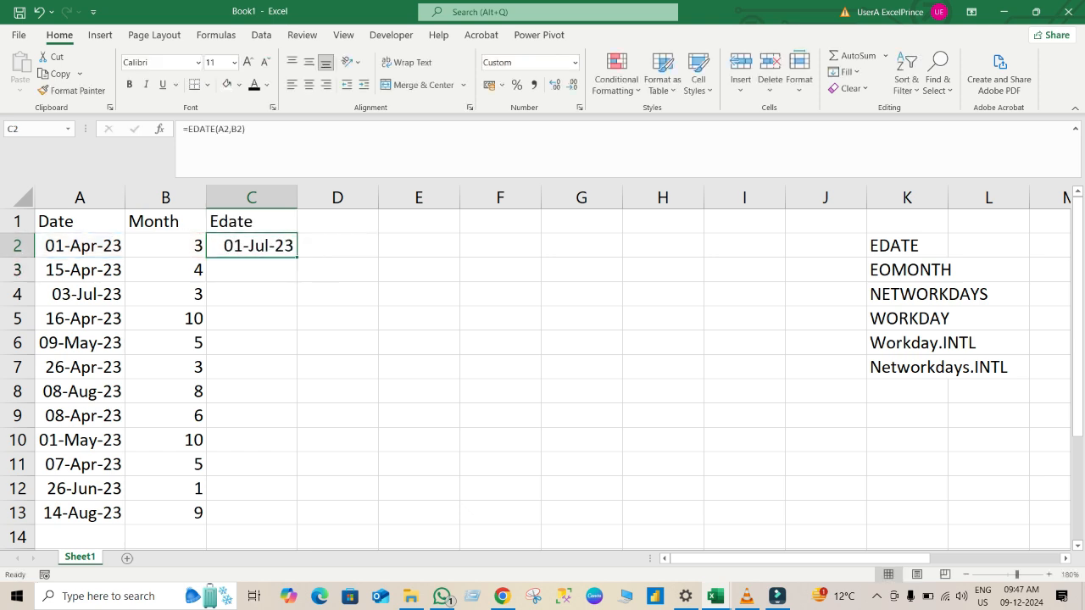
double_click(297, 257)
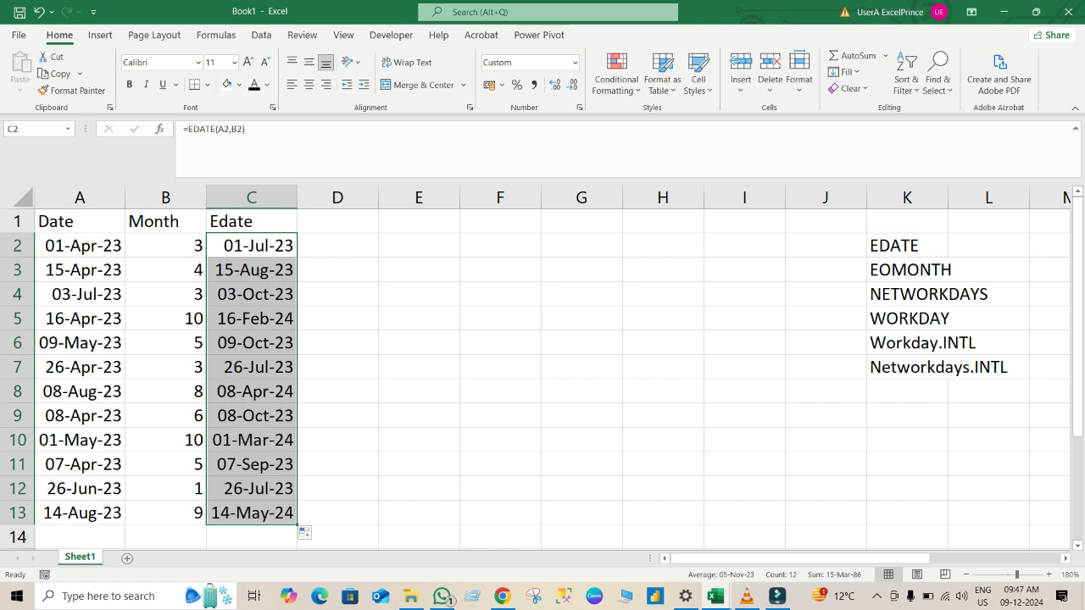
key("Right")
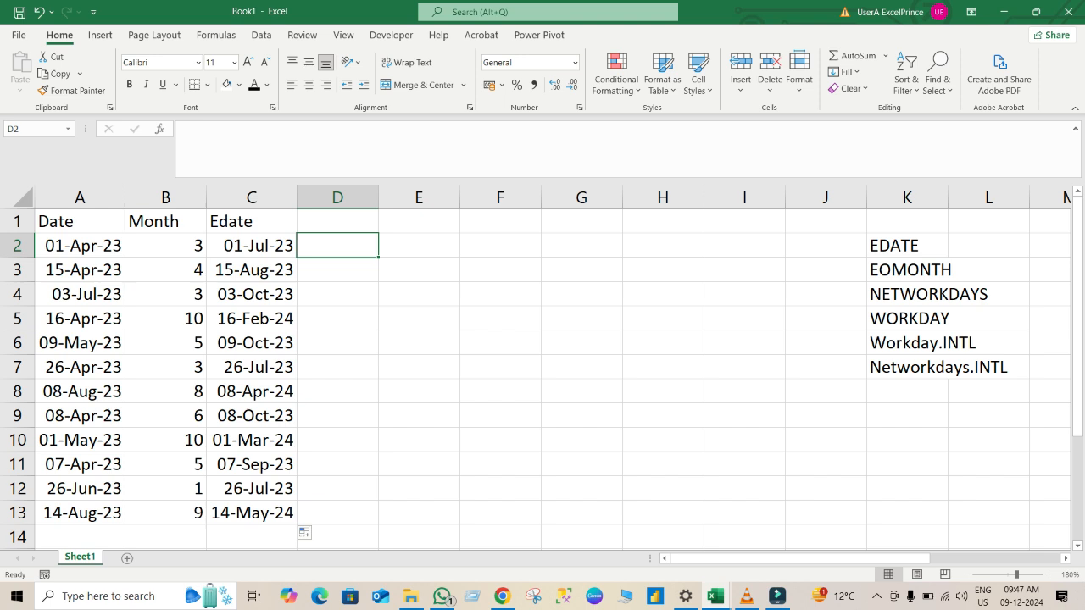
key("Up")
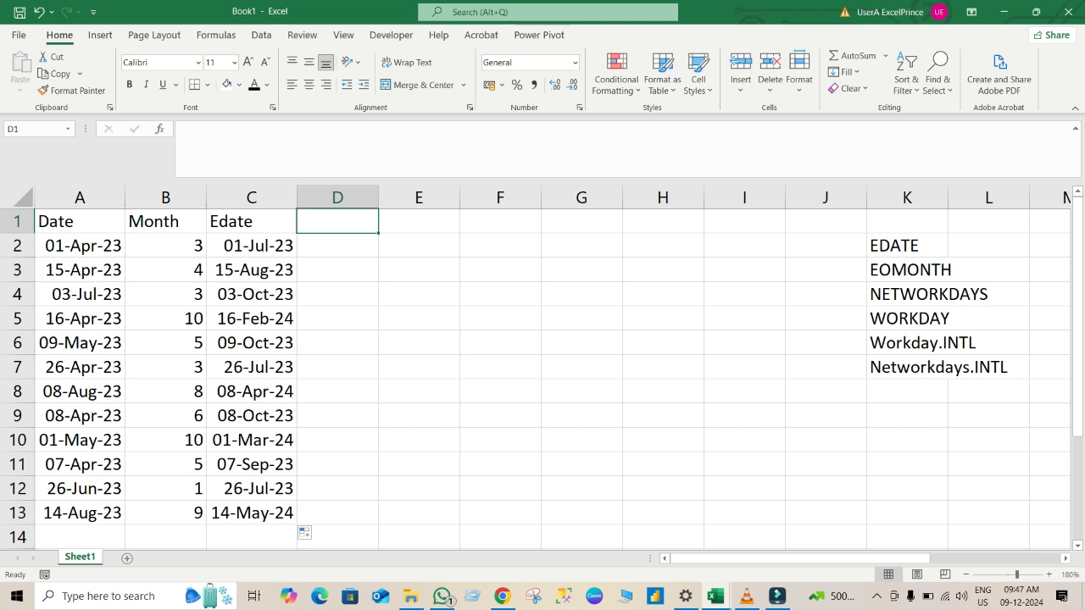
type("EO")
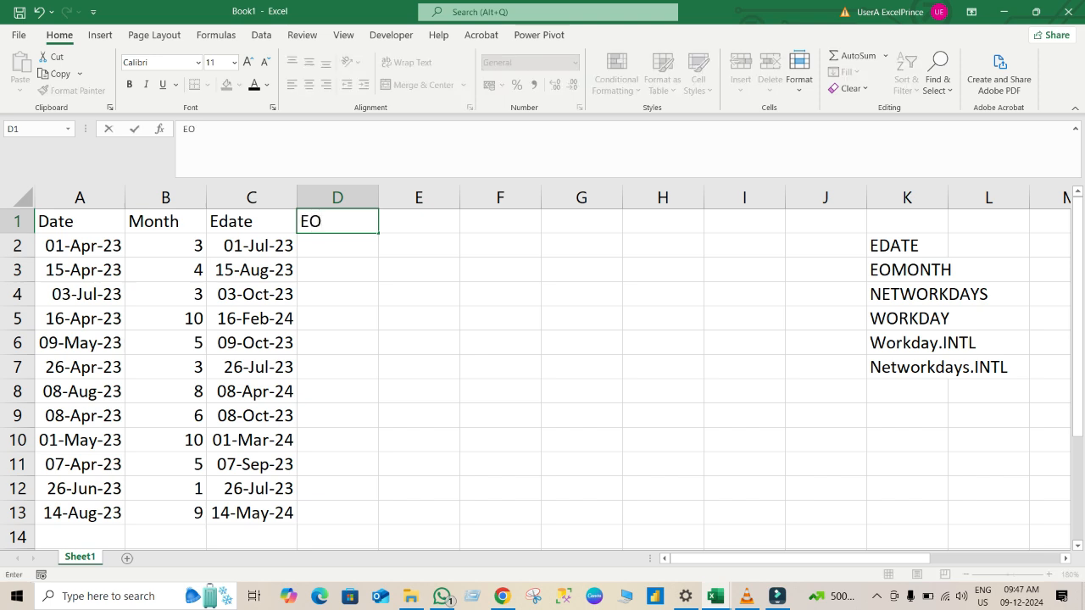
type("month")
key("BackSpace")
key("BackSpace")
key("BackSpace")
key("BackSpace")
key("BackSpace")
key("BackSpace")
key("BackSpace")
key("Return")
key("Up")
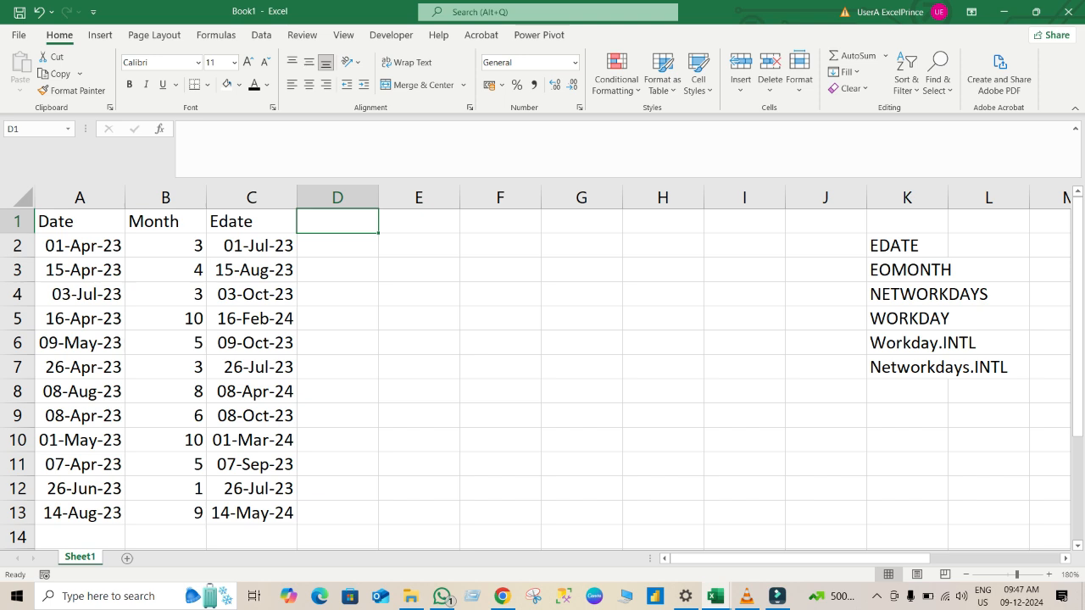
Enter =EDATE(A2,B2)-1 in D2 and fill the formula down to D13.
key("Down")
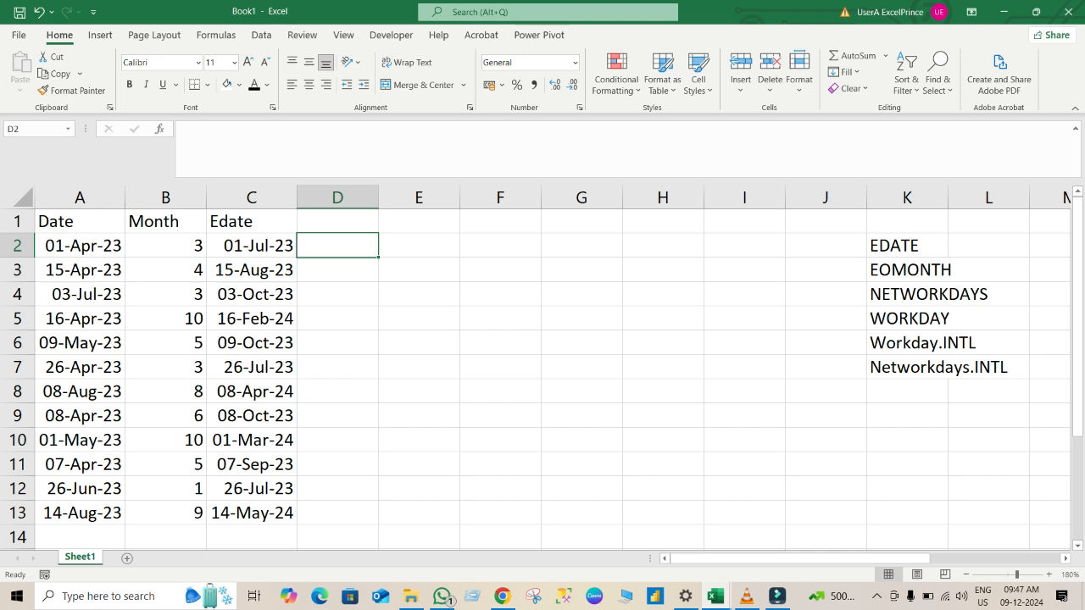
type("=")
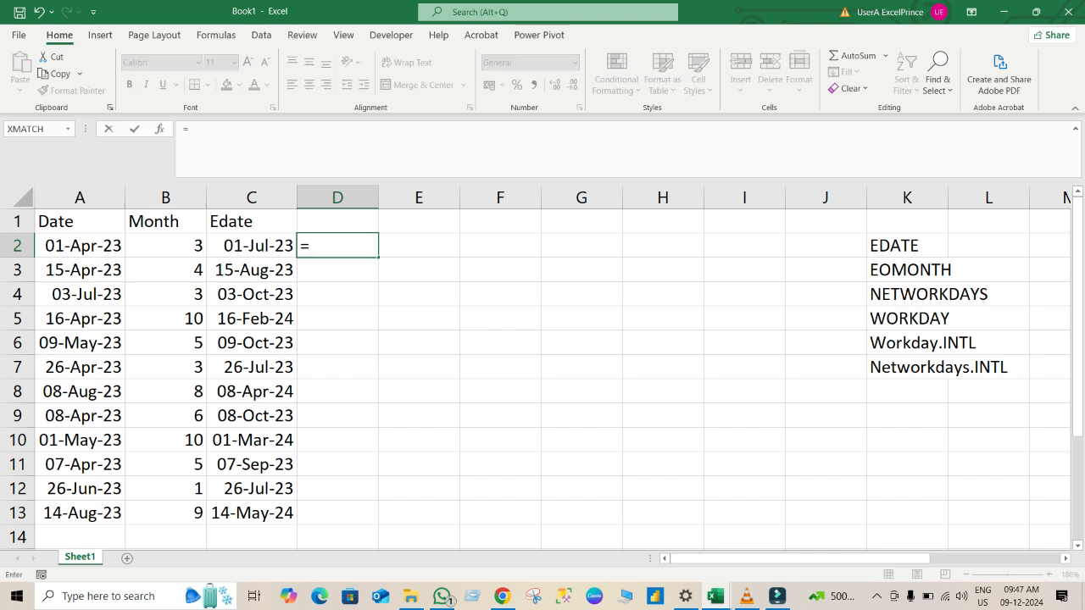
type("e")
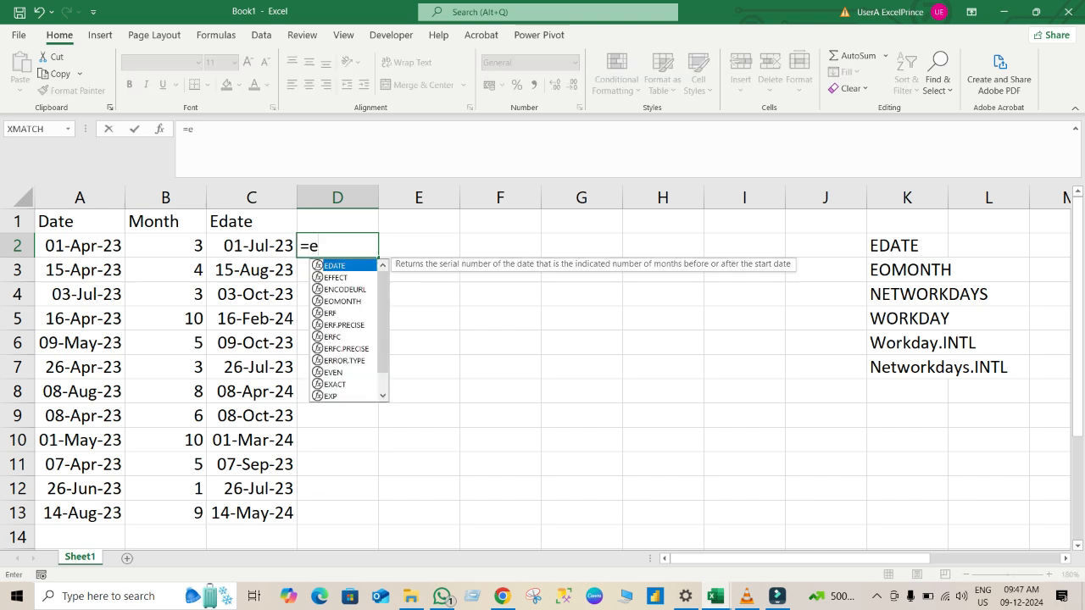
key("Tab")
left_click(80, 246)
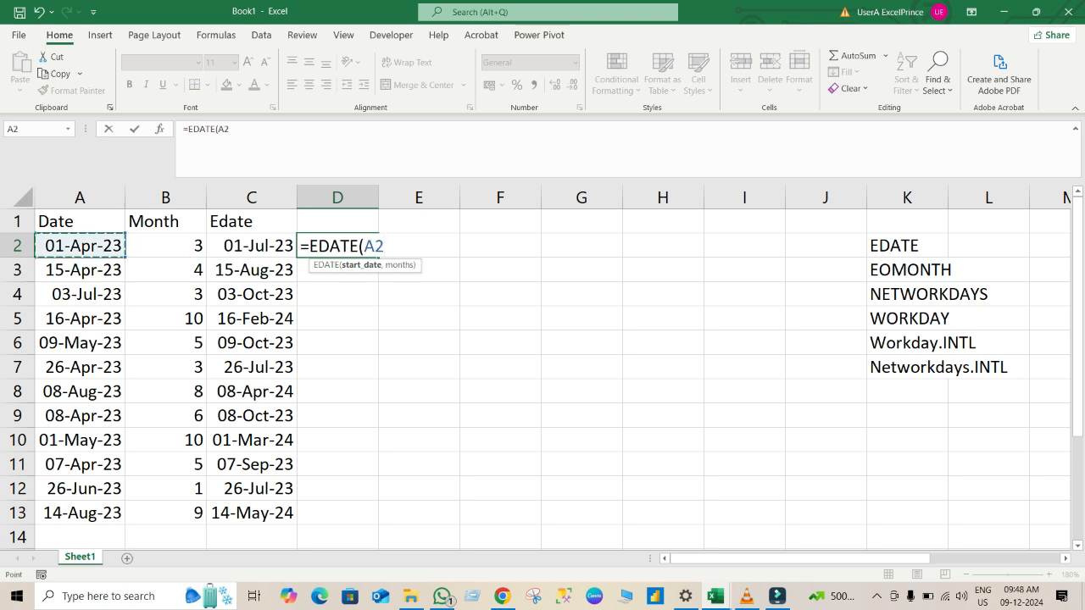
type(",")
left_click(165, 246)
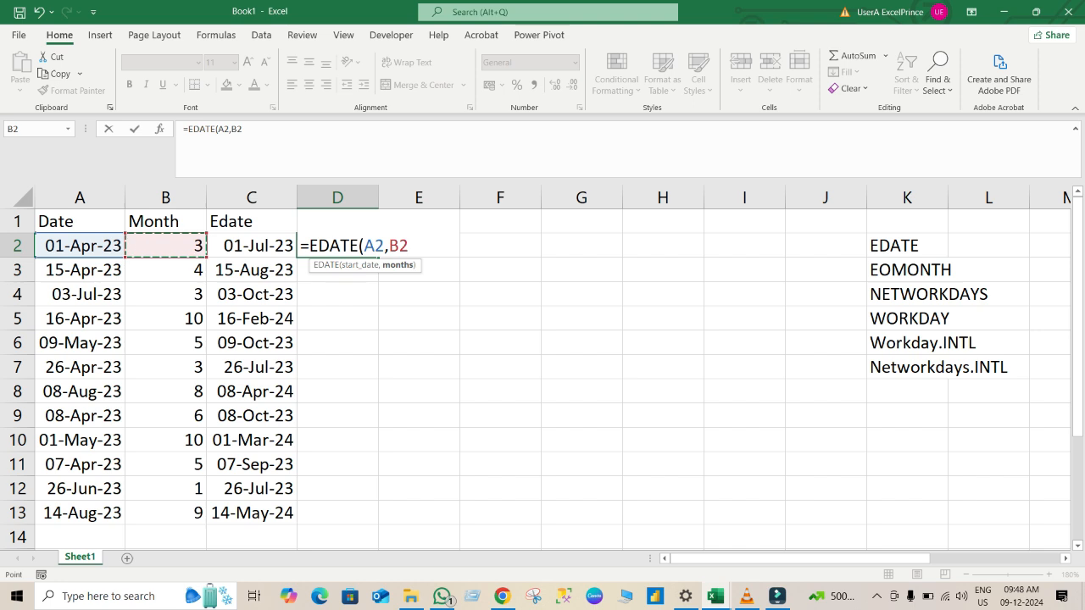
type(")-1")
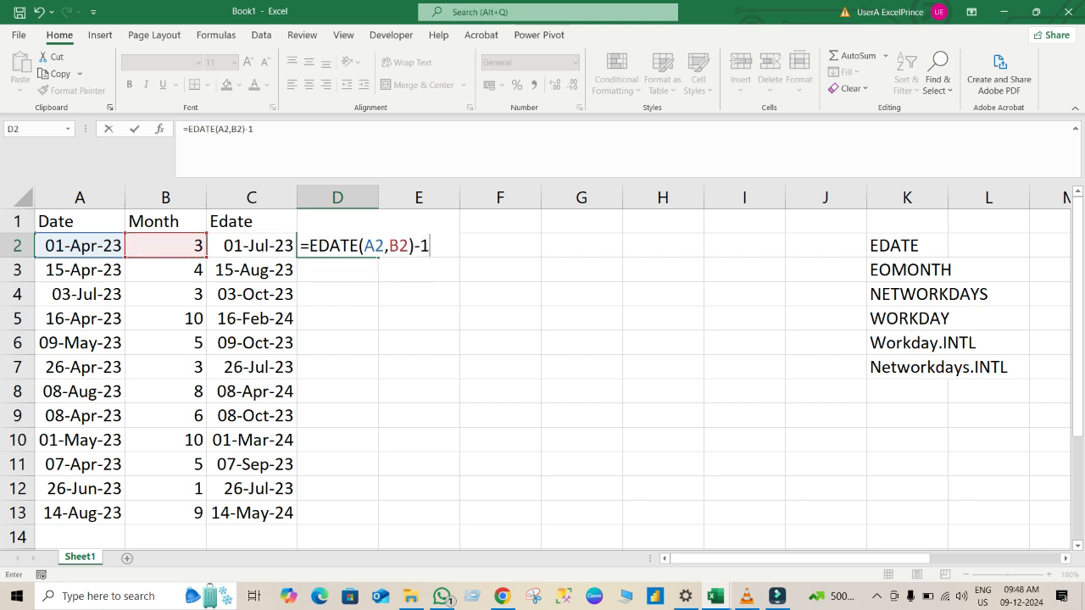
key("Return")
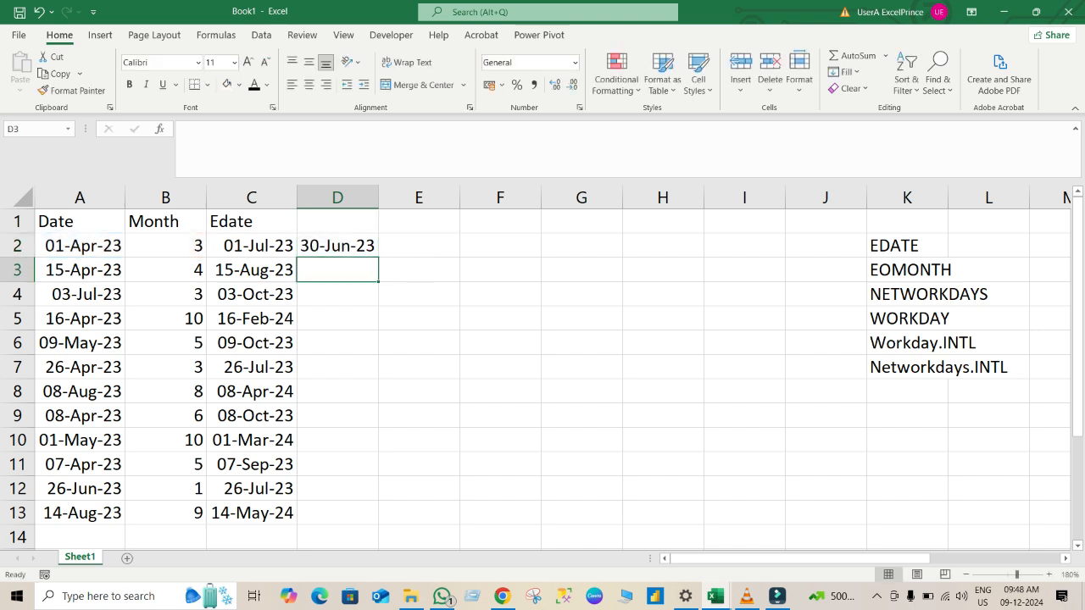
left_click(338, 246)
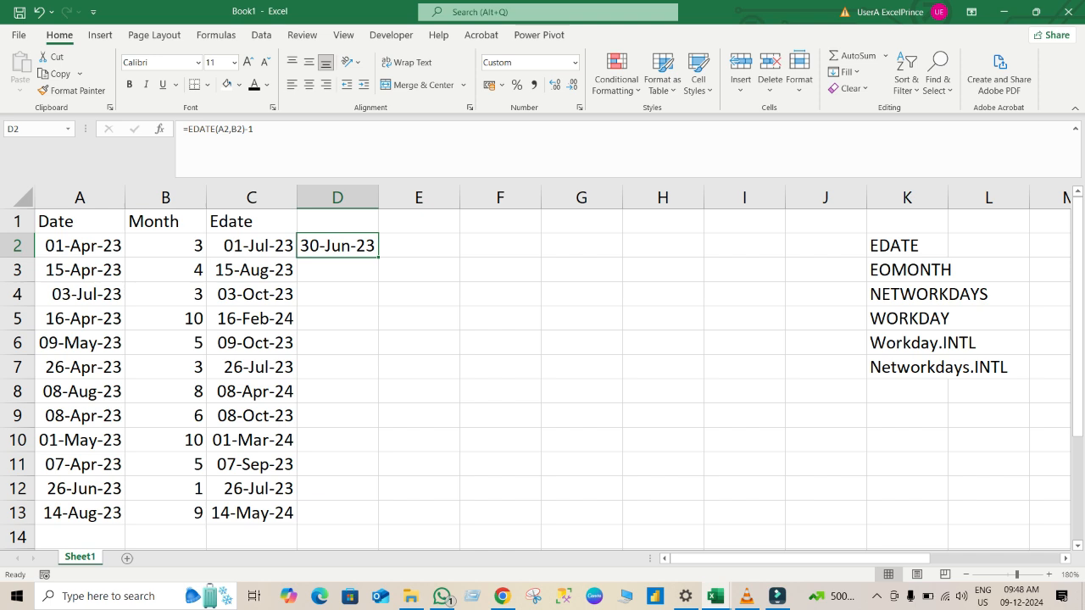
double_click(379, 257)
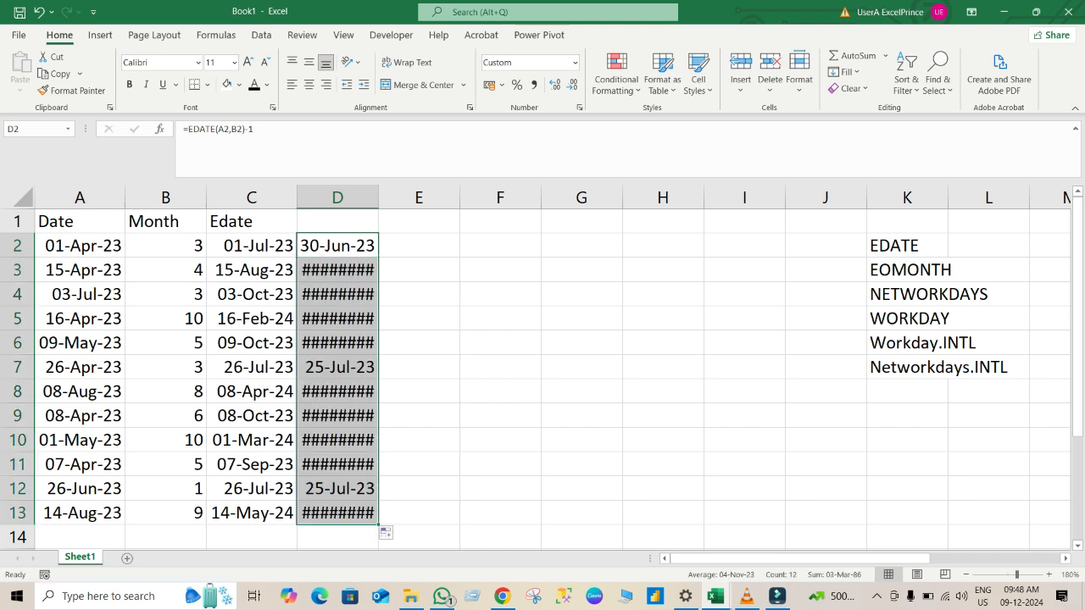
Autofit the width of column D to its dates.
double_click(379, 198)
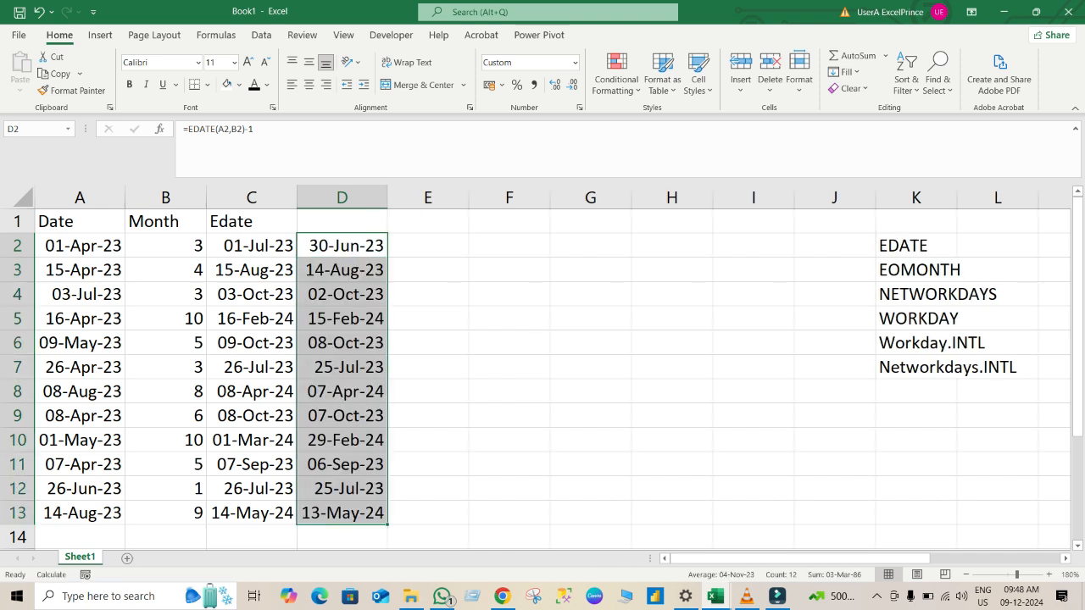
left_click(341, 221)
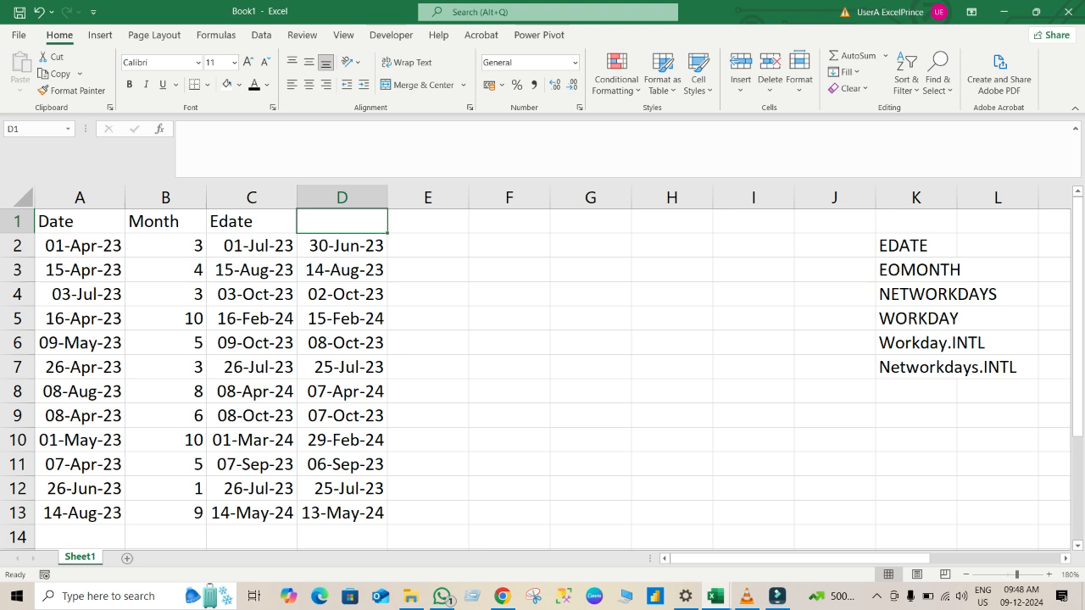
Enter the heading EOMonth in cell E1.
left_click(428, 221)
type("EOD")
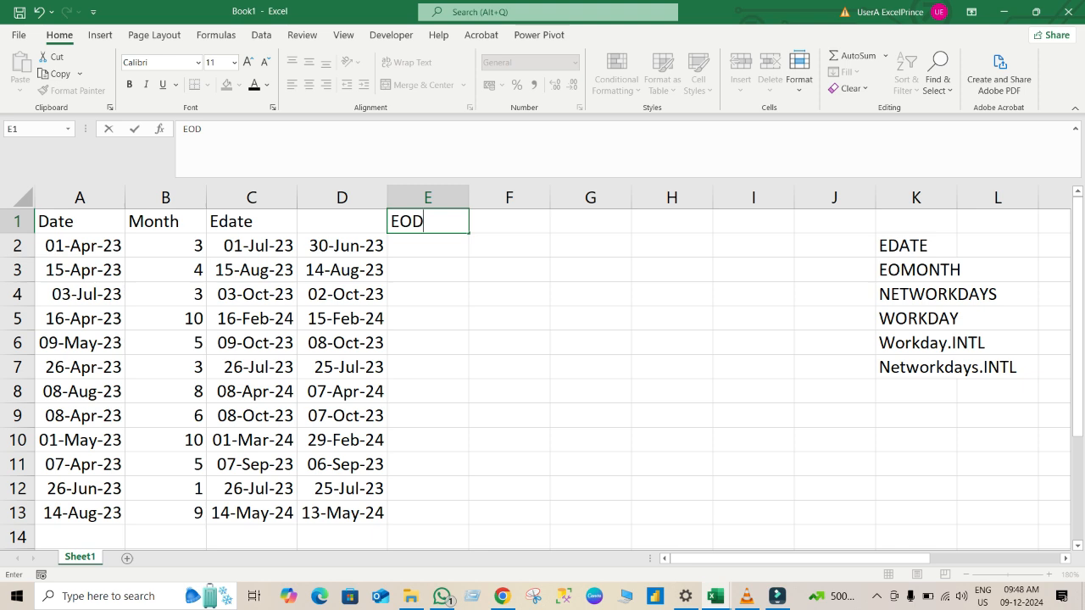
key("BackSpace")
type("N")
key("BackSpace")
type("Month")
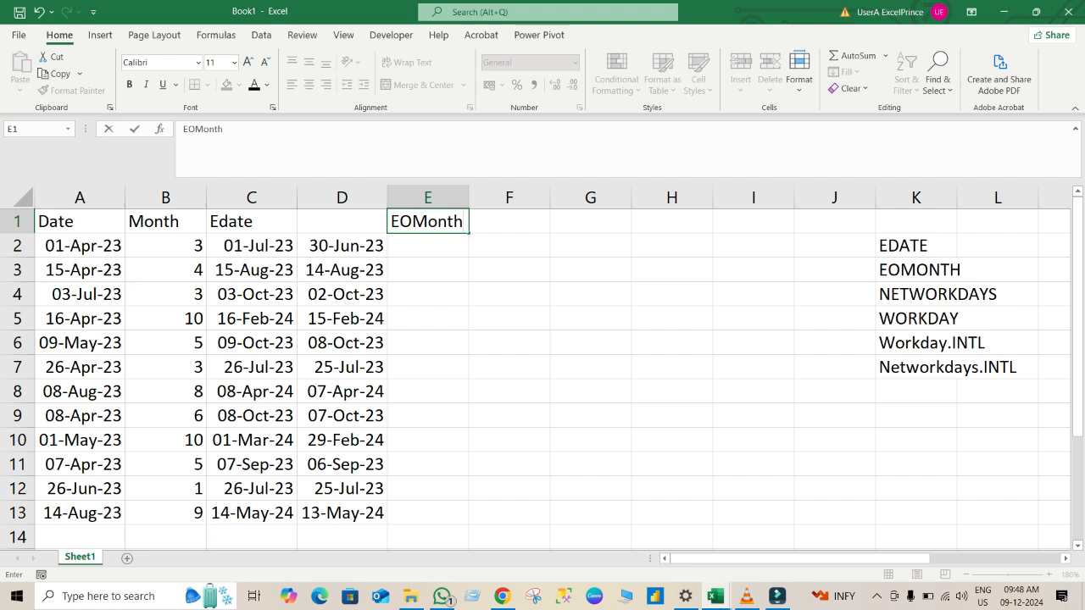
key("Return")
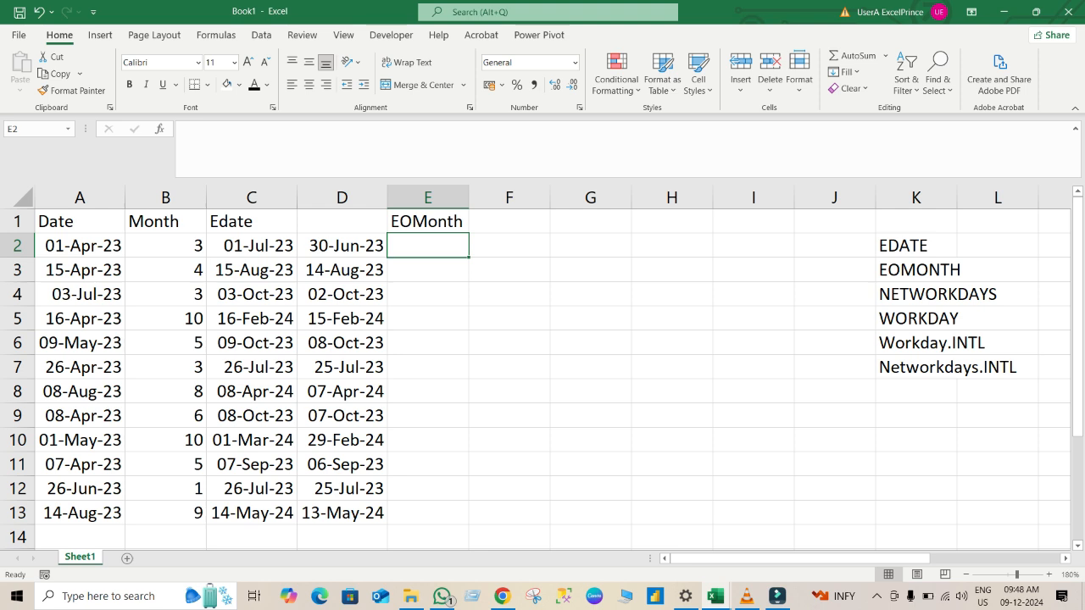
Enter =EOMONTH(A2,B2) in cell E2, using the Date and Month columns.
key("Num_Lock")
key("Num_Lock")
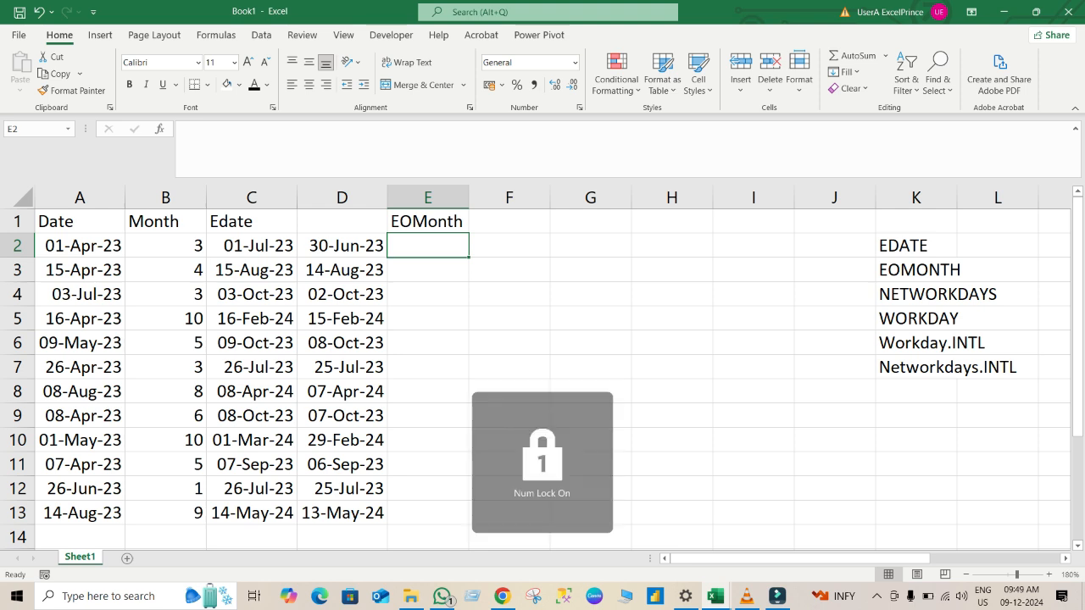
key("Right")
key("Left")
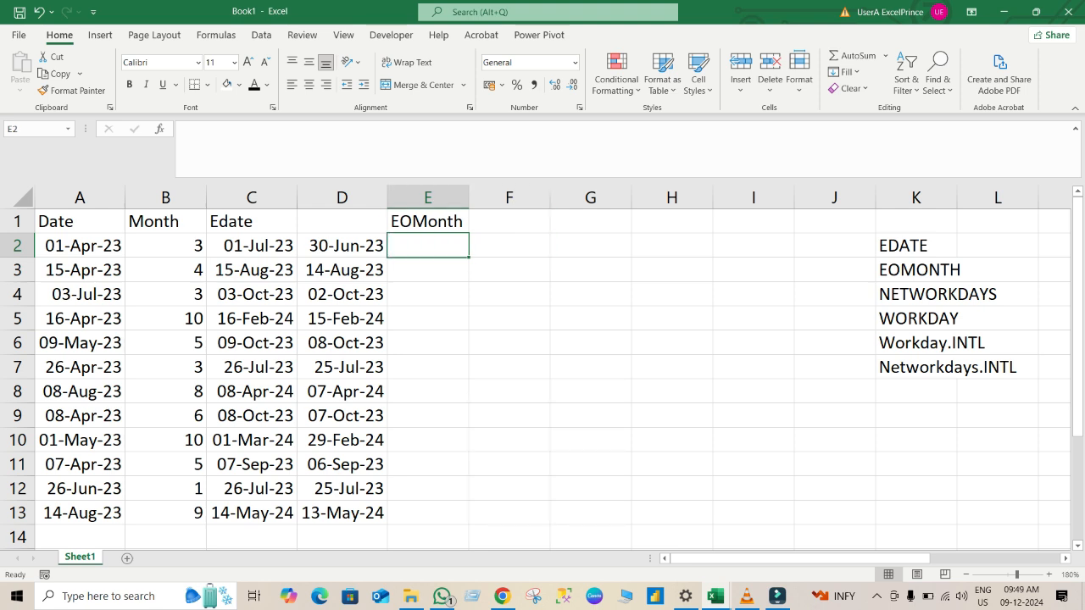
type("=")
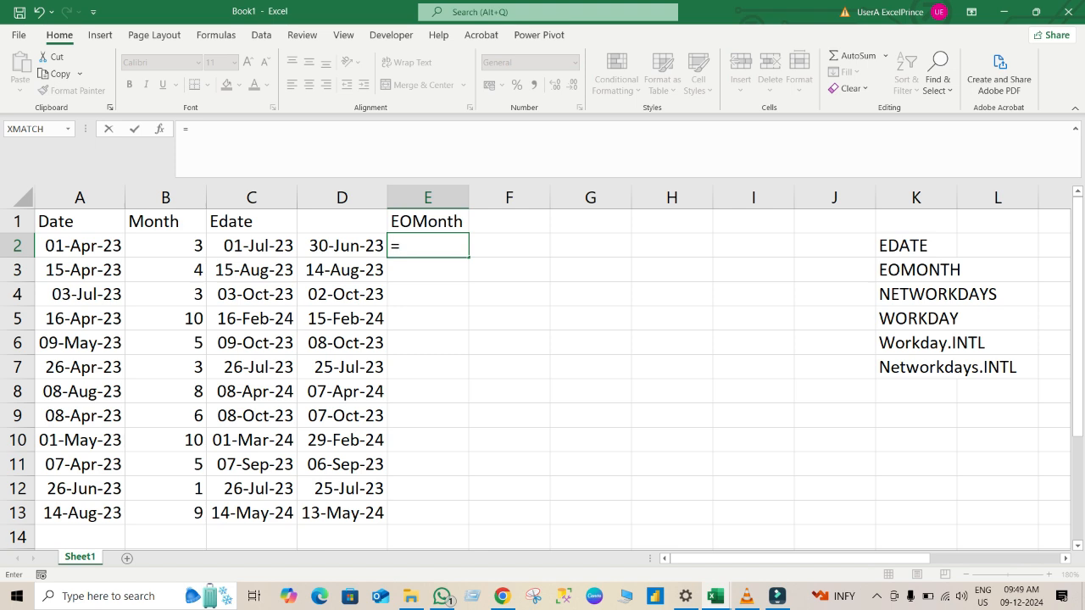
type("eo")
key("Tab")
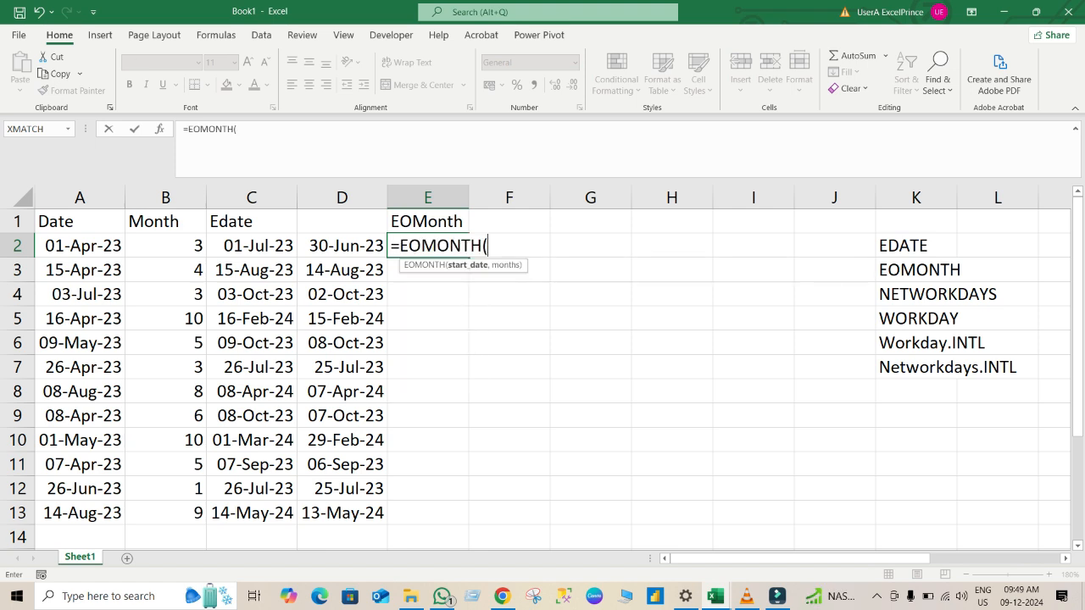
left_click(80, 246)
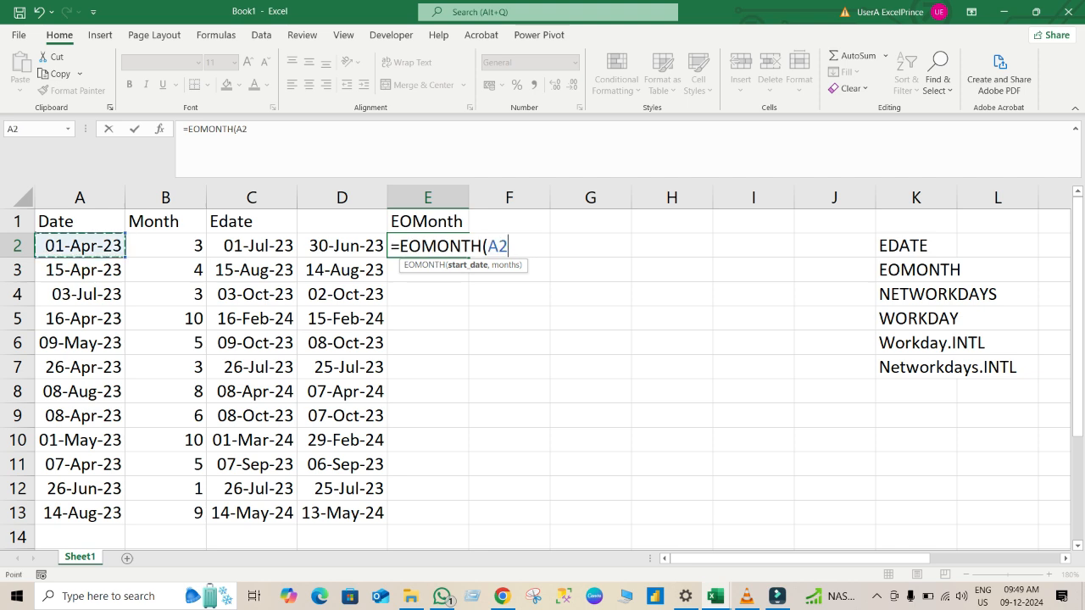
type(",")
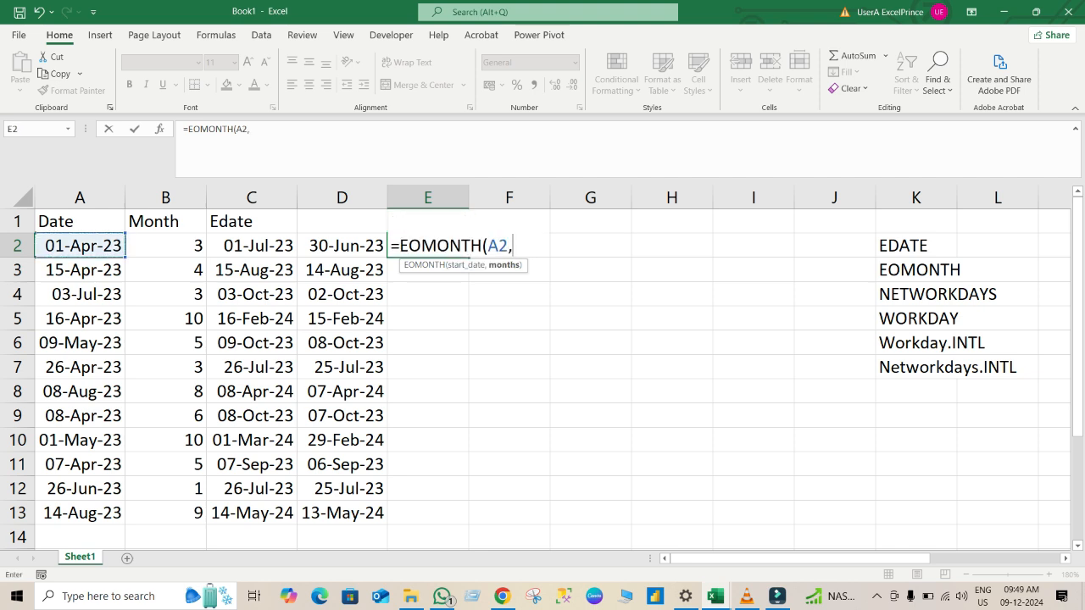
left_click(165, 245)
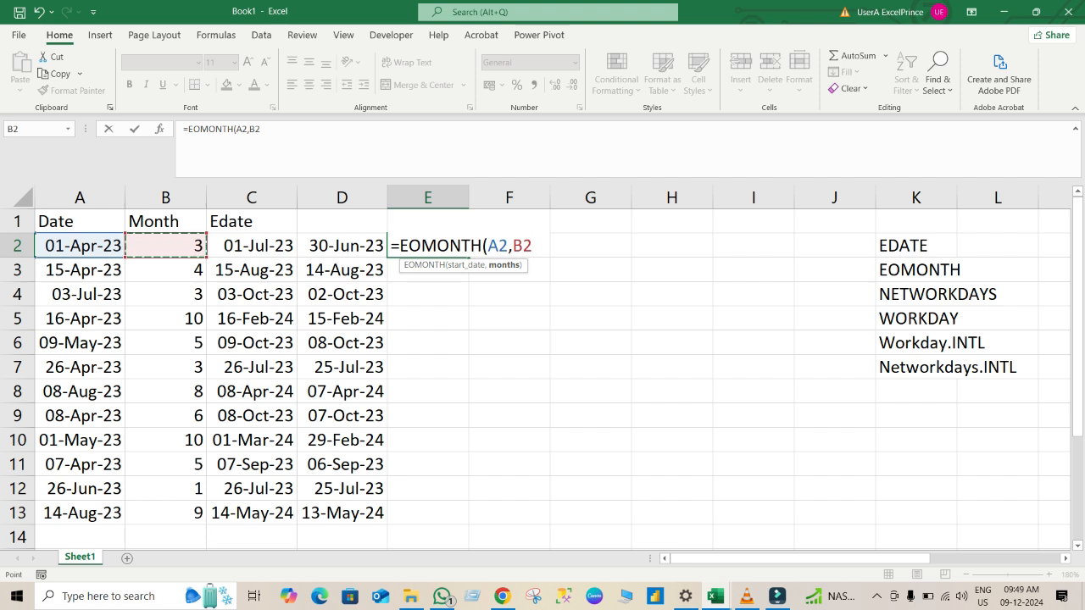
type(")")
key("Return")
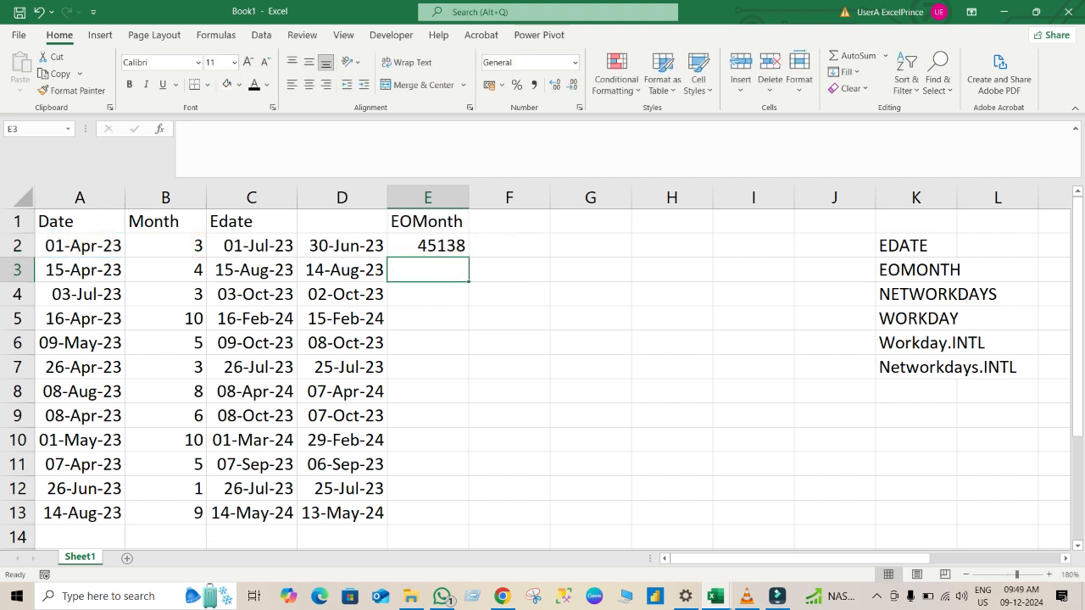
Fill the EOMONTH formula down to E13 and format the results as dates.
key("Up")
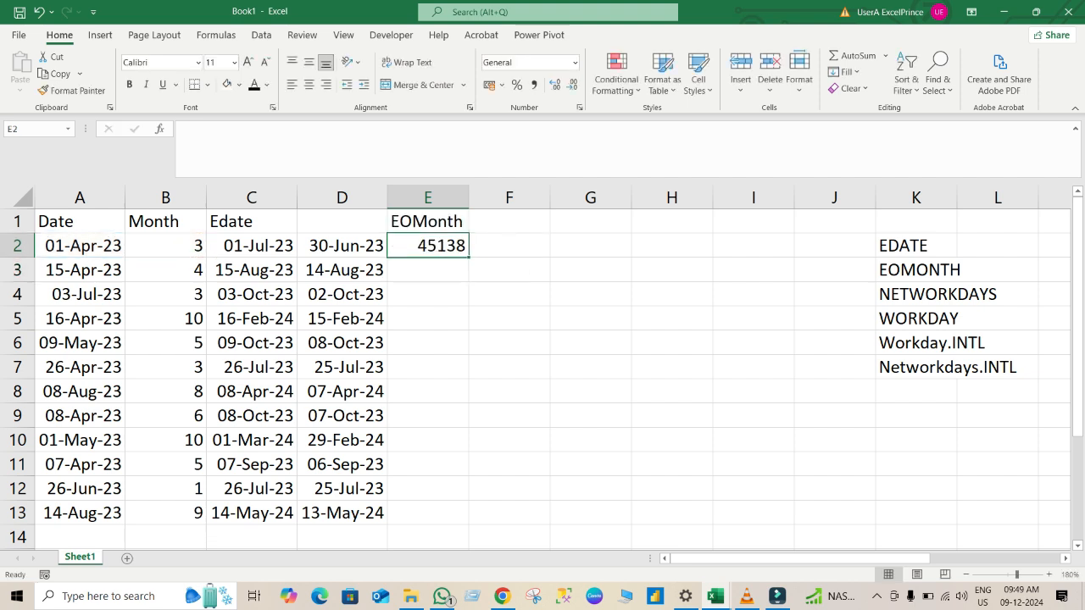
double_click(468, 257)
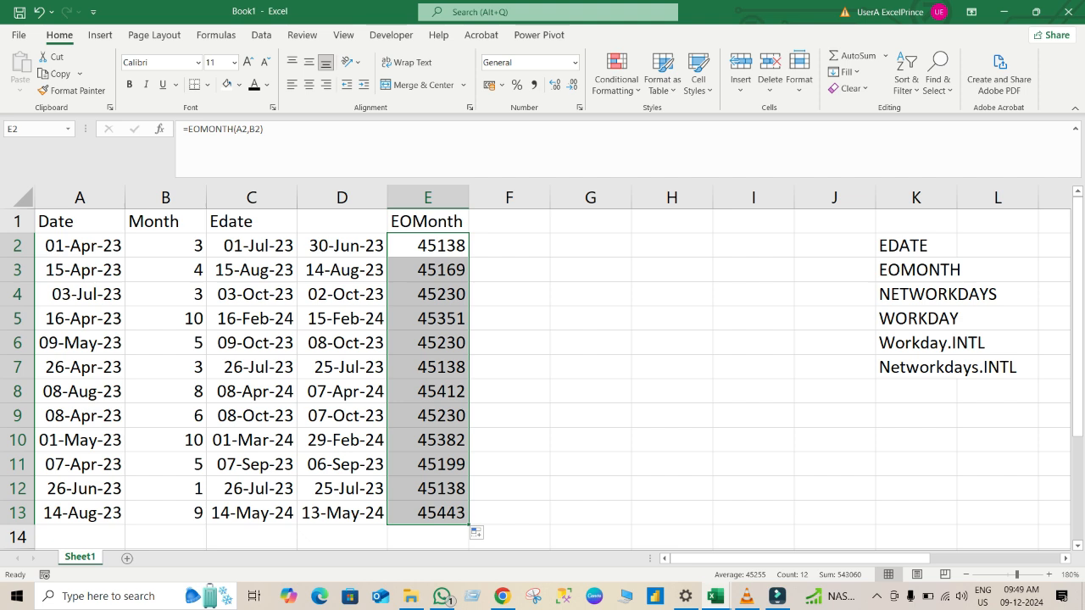
key("ctrl+shift+3")
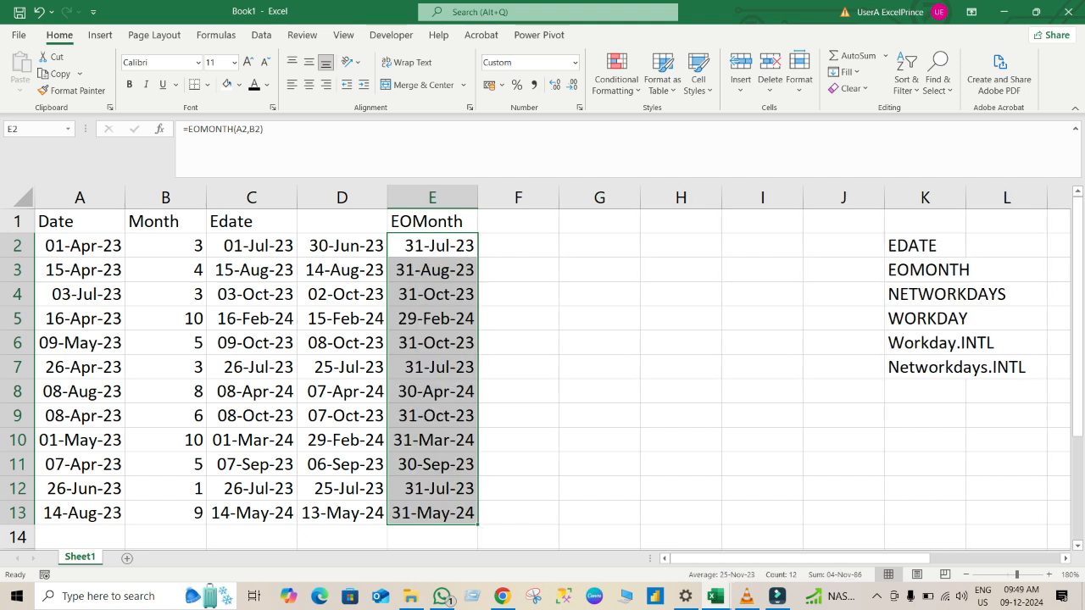
Enter =EOMONTH(A2,B2)-1 in cell F2.
left_click(518, 269)
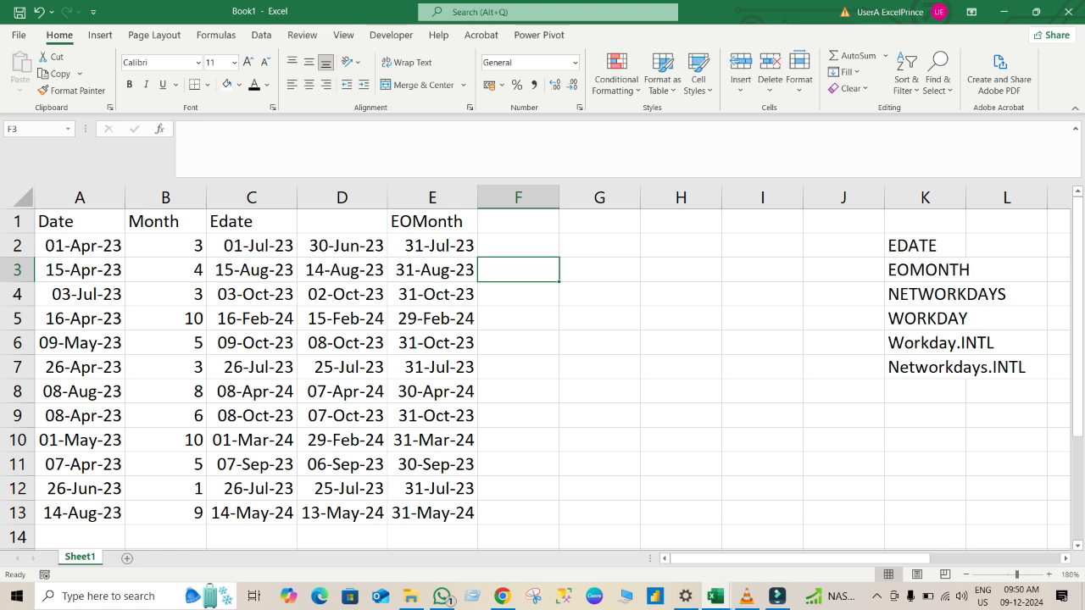
left_click(518, 246)
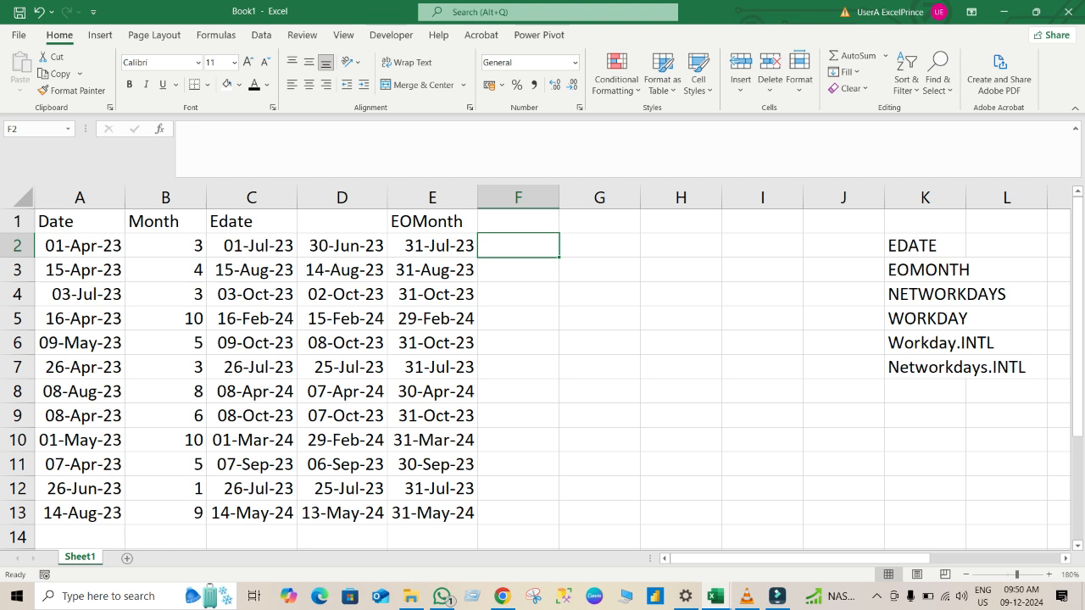
type("=")
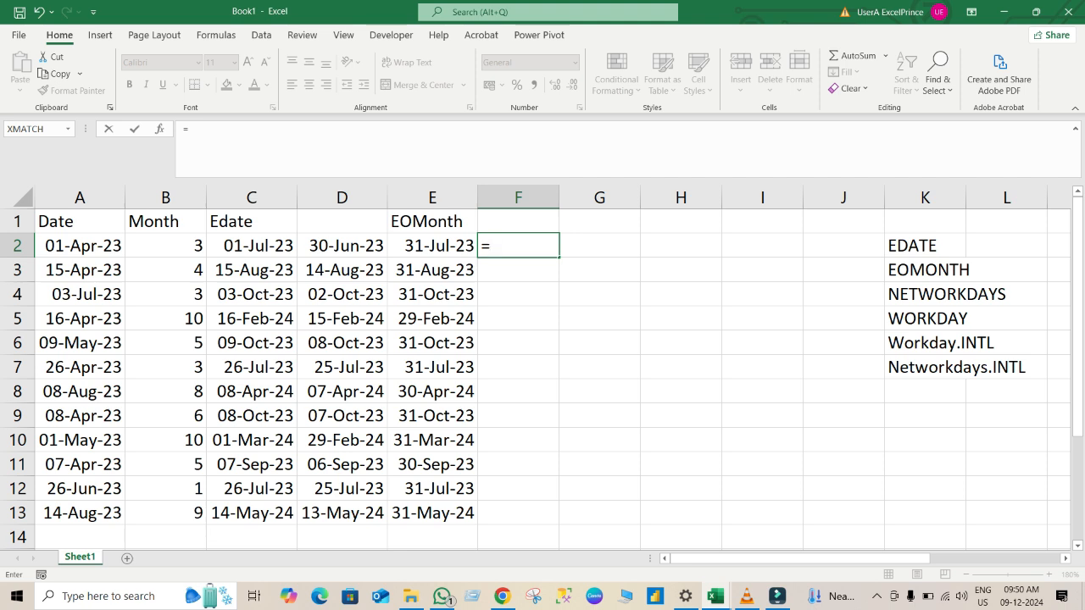
type("eo")
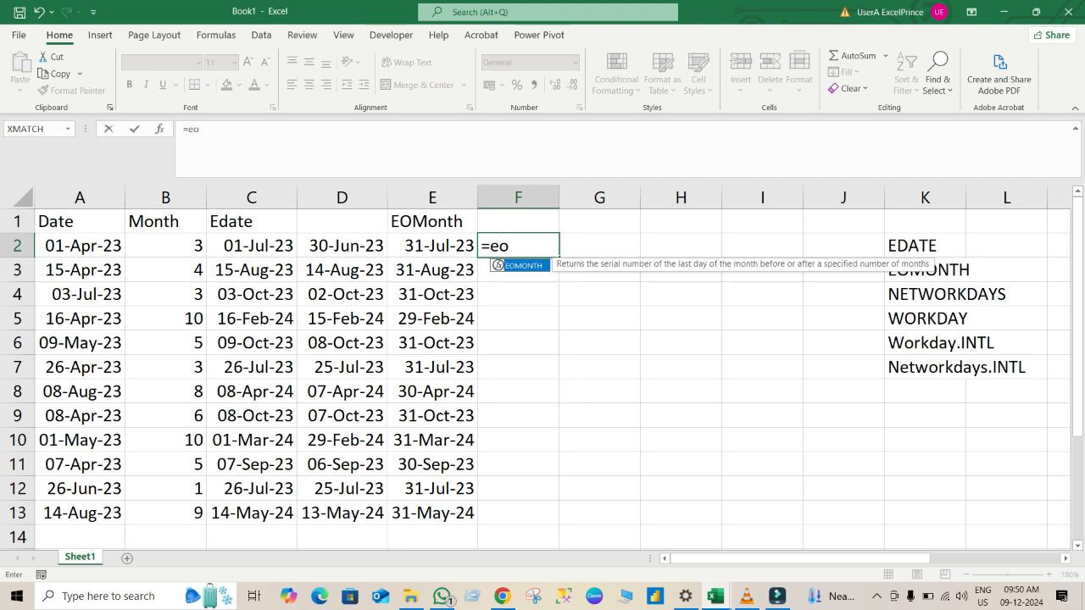
key("Tab")
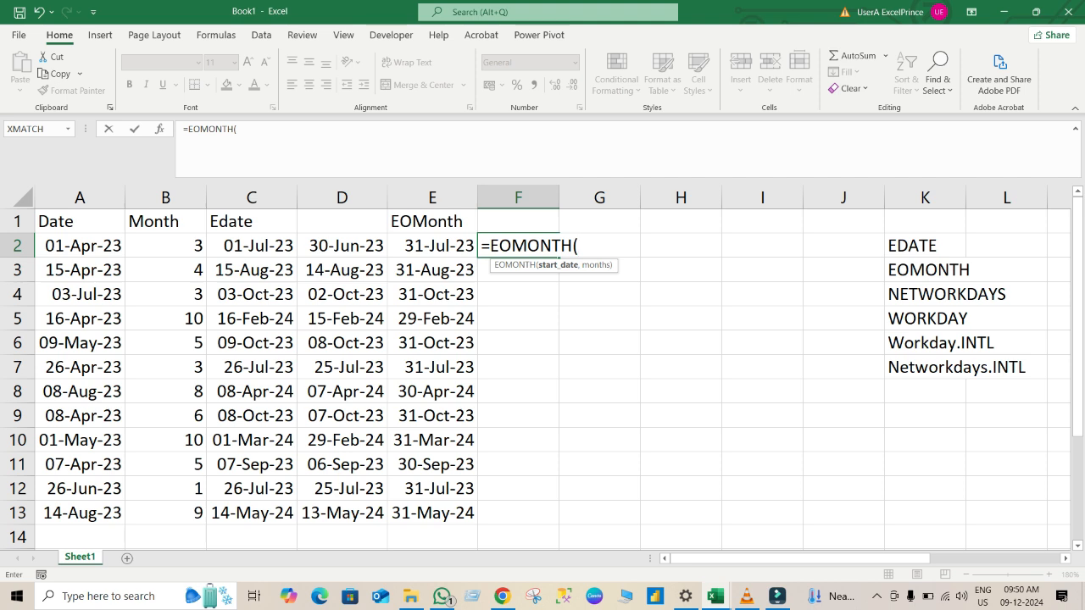
left_click(80, 245)
type(",")
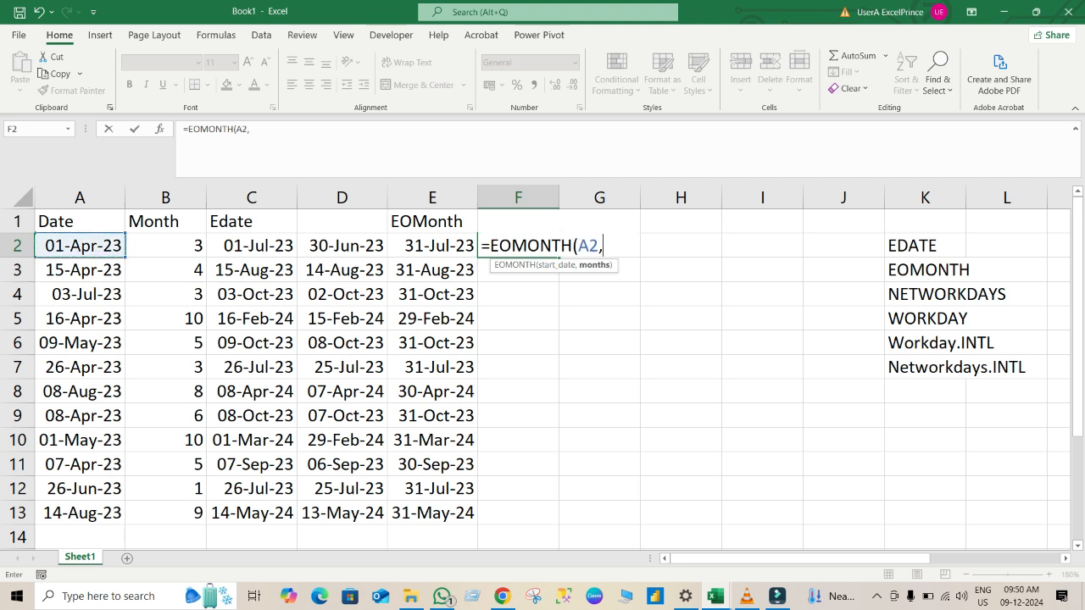
left_click(165, 245)
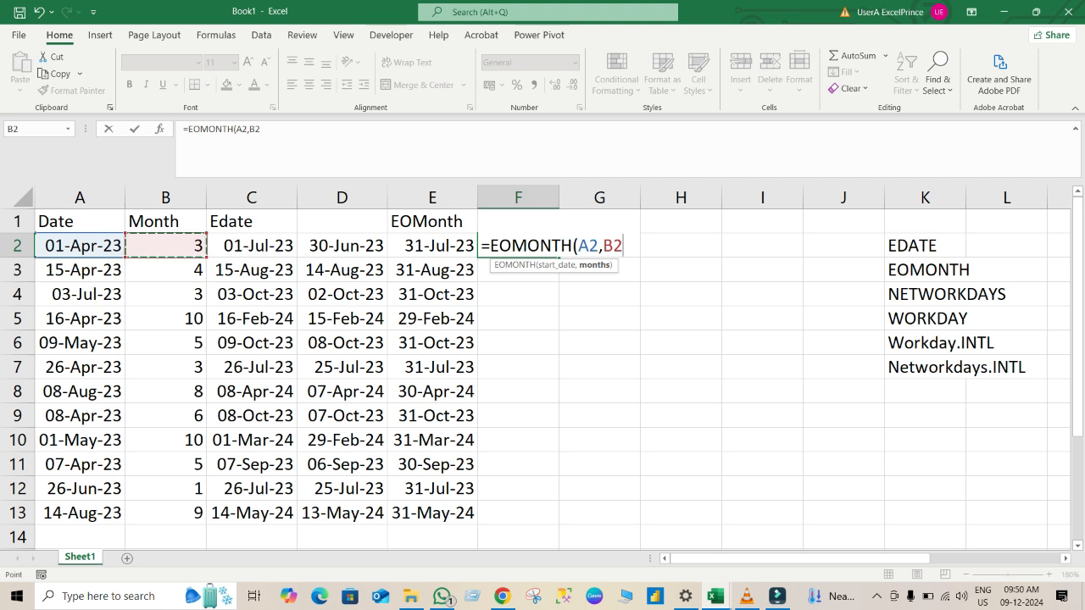
type(")-1")
key("Return")
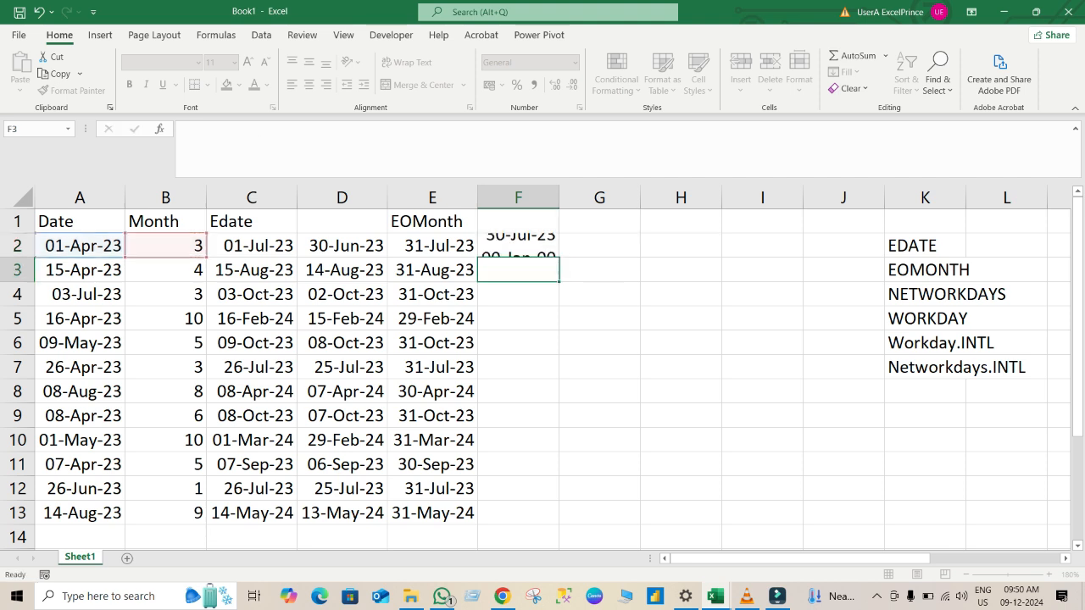
Fill the F2 formula down to F13 and autofit the width of column F.
key("Up")
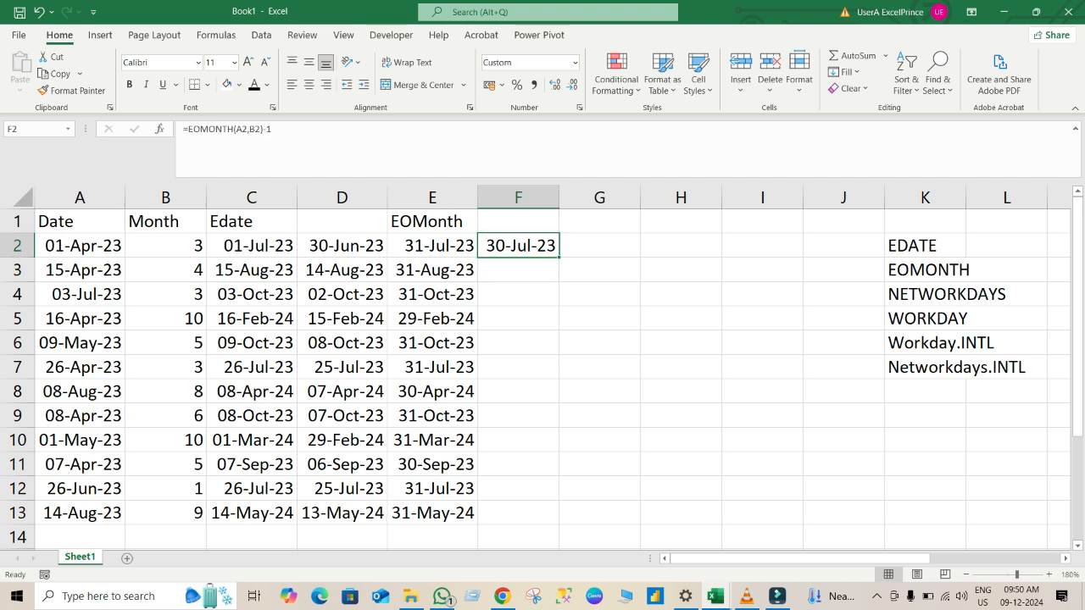
double_click(559, 257)
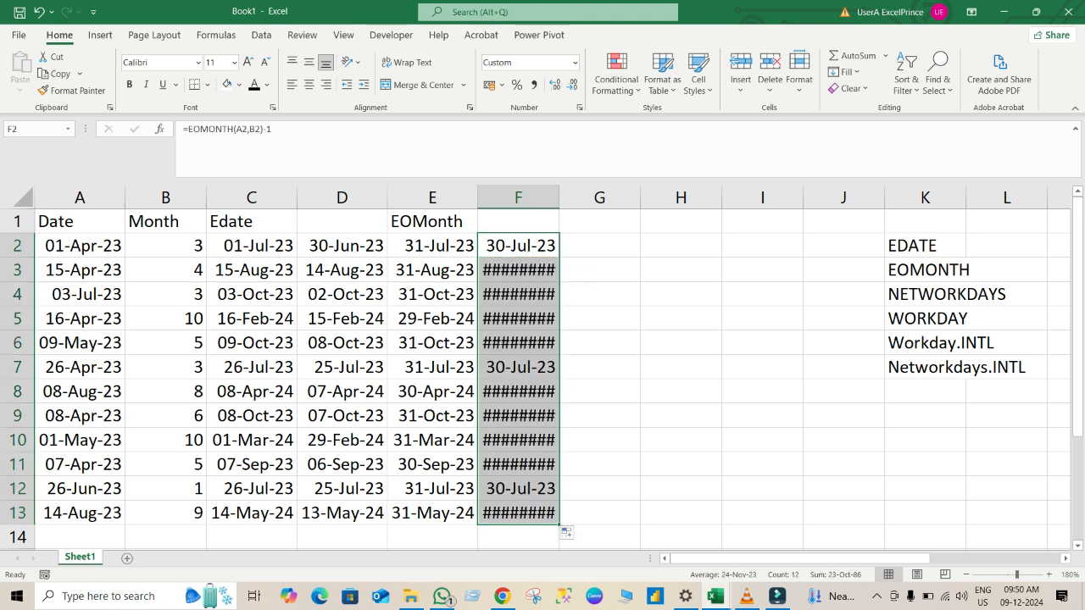
double_click(559, 197)
left_click(522, 367)
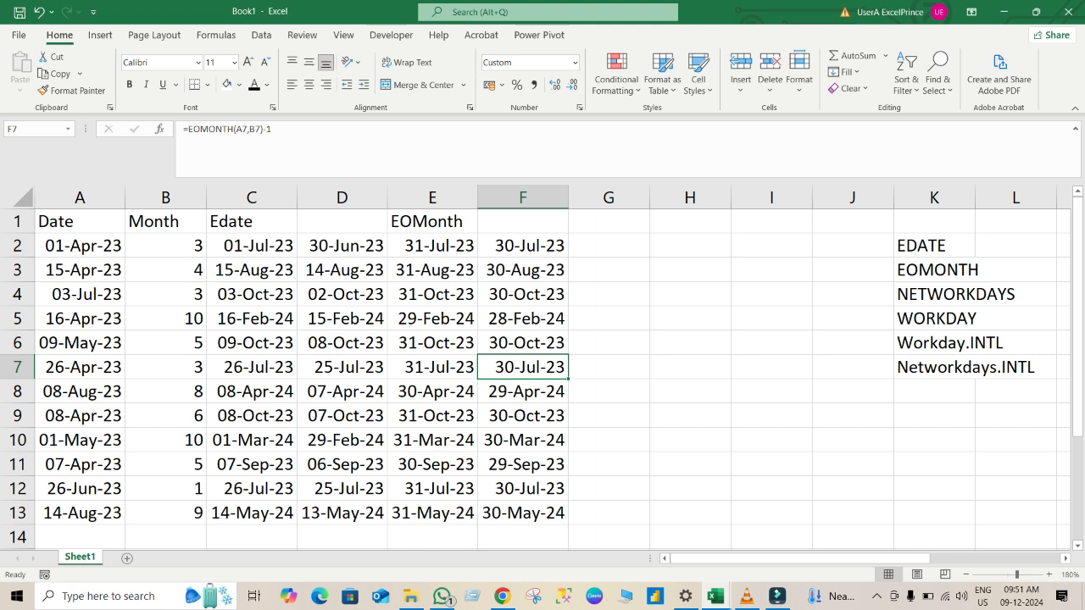
Change the formula in F2 to =EOMONTH(A2,B2)+1 and fill it down to F13.
left_click(522, 245)
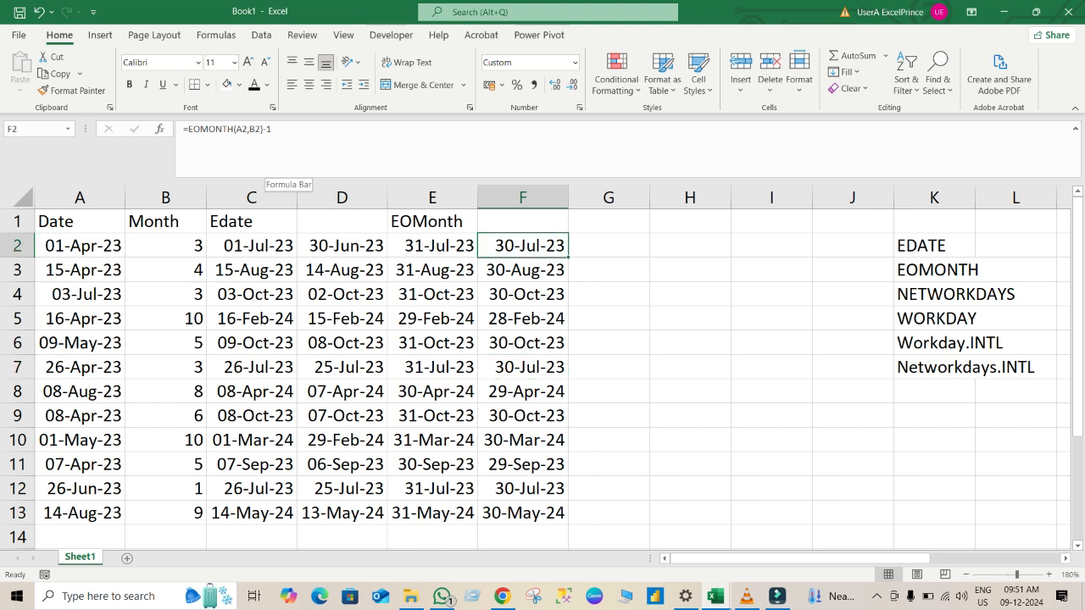
left_click(268, 129)
key("BackSpace")
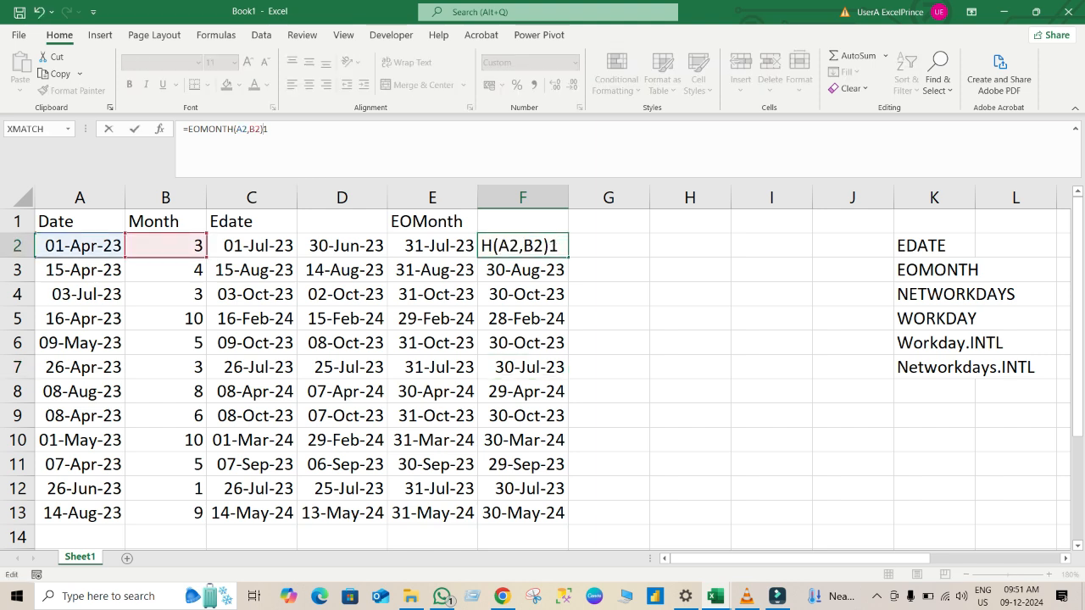
type("+")
key("Return")
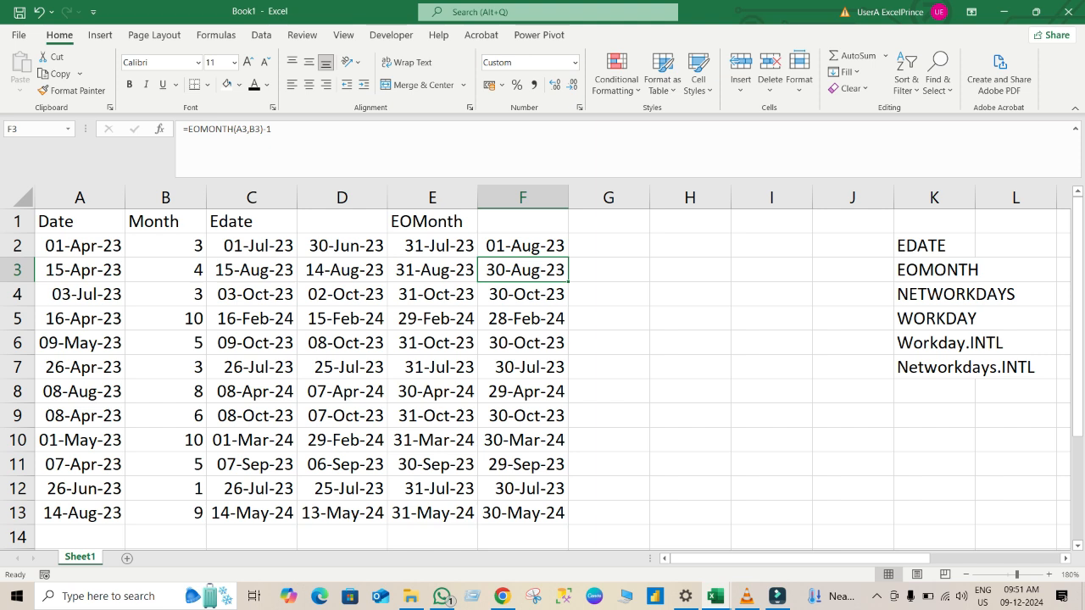
left_click(523, 246)
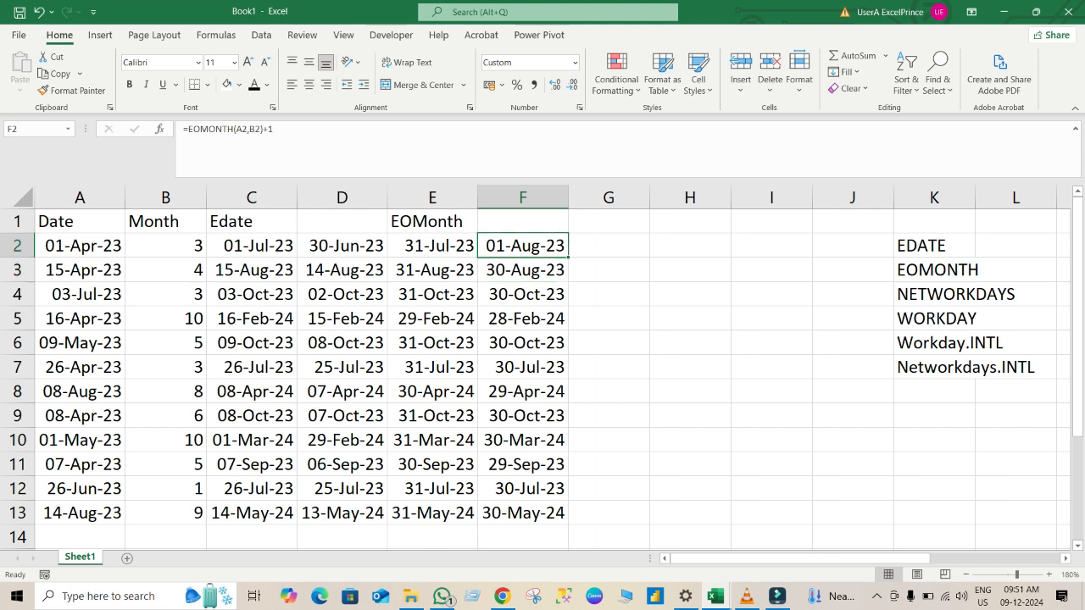
double_click(568, 257)
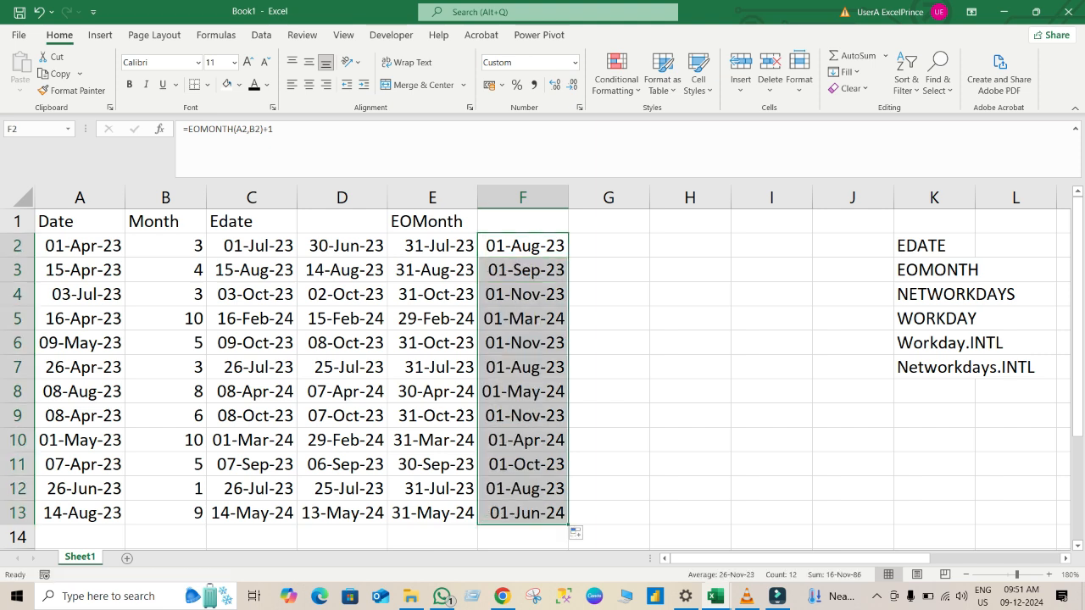
Enter the heading Workday in cell G1.
left_click(608, 246)
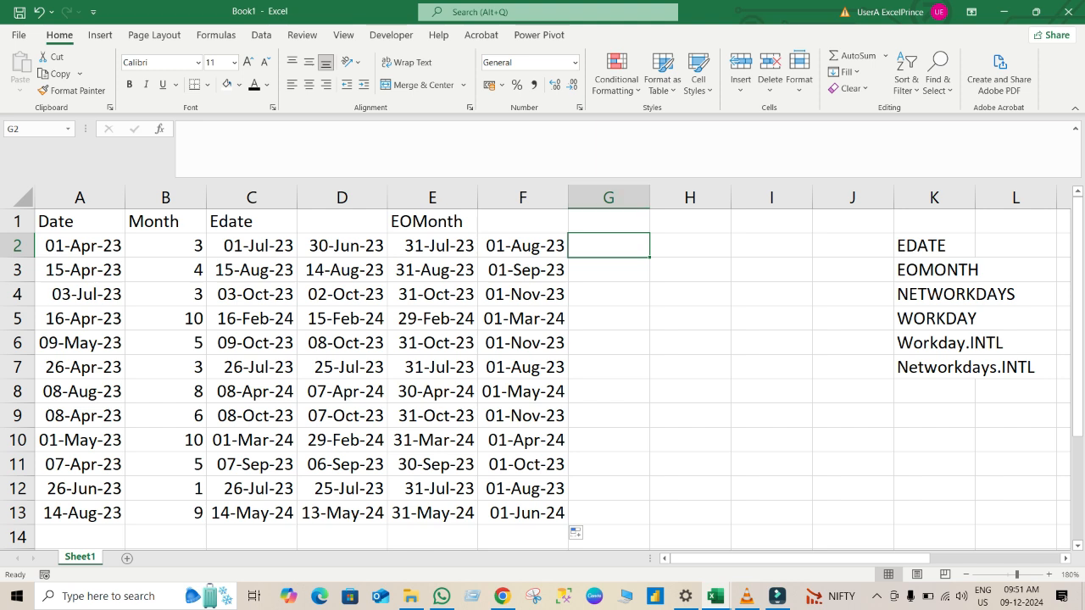
left_click(609, 221)
type("Wo")
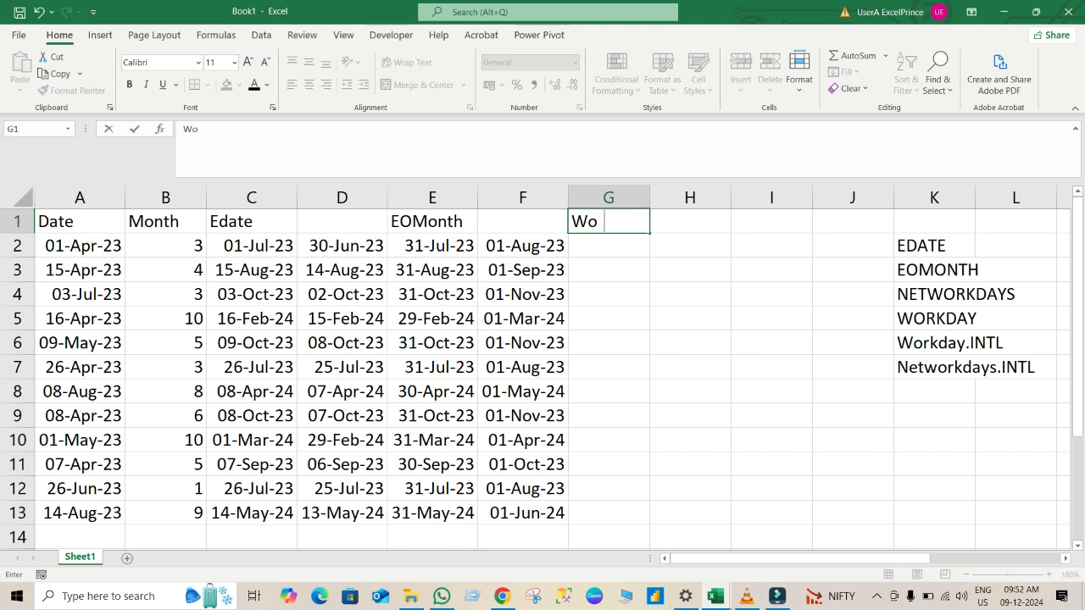
type("rdk")
key("BackSpace")
key("BackSpace")
type("kday")
key("Return")
type("=")
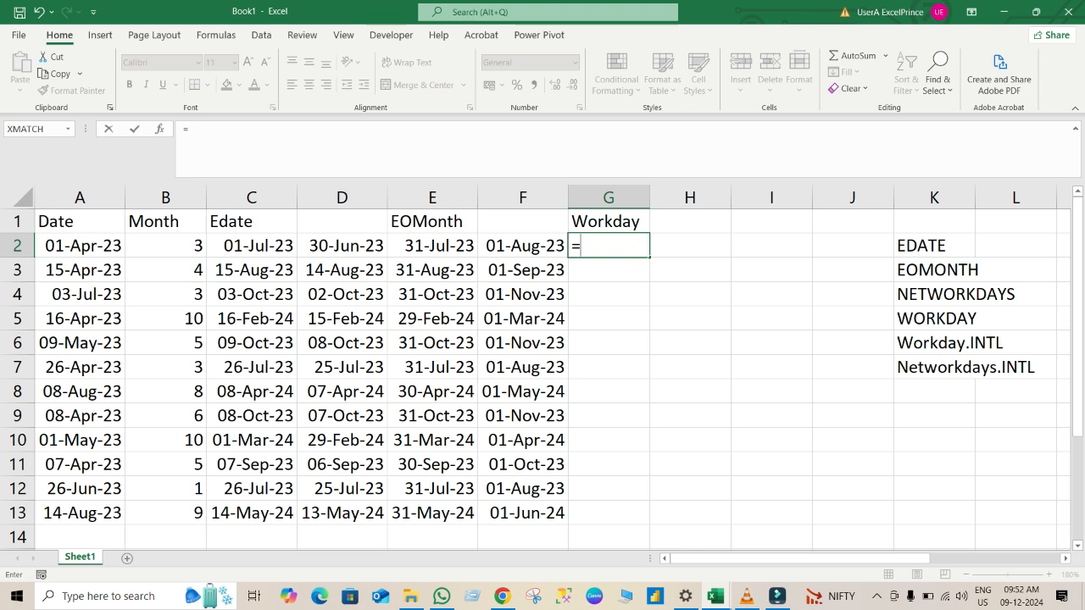
type("wo")
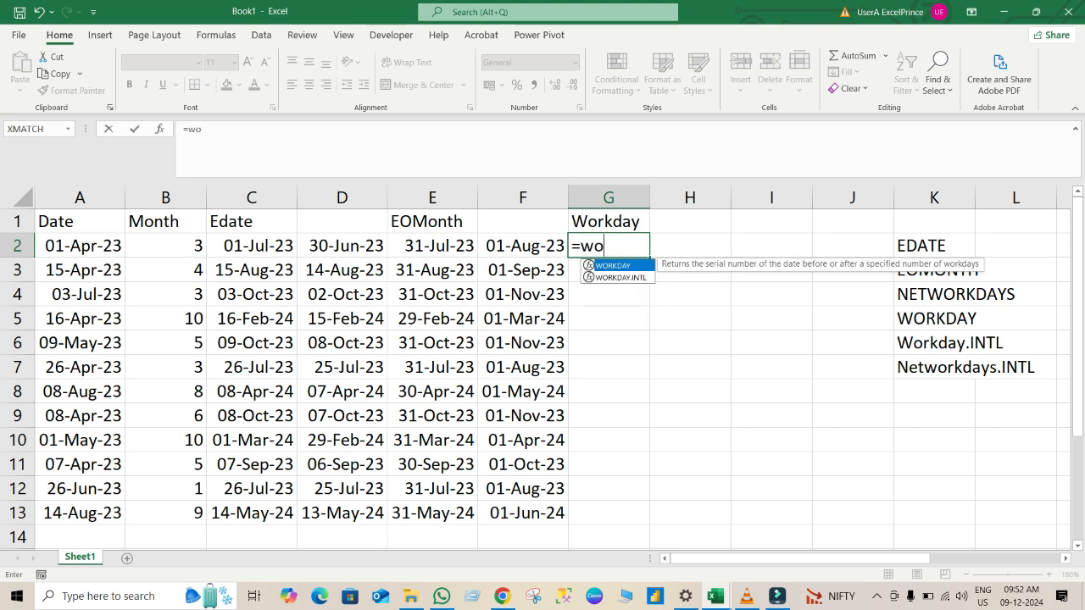
key("Tab")
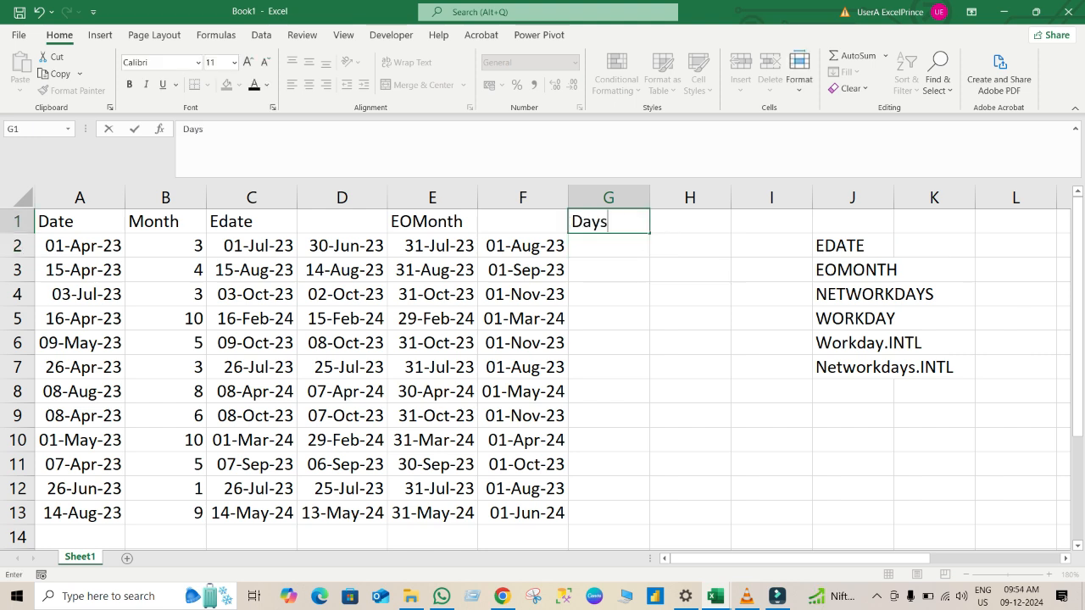
Enter the heading Days in cell G1 and the formula =RANDBETWEEN(5,15) in cell G2.
key("Return")
type("=")
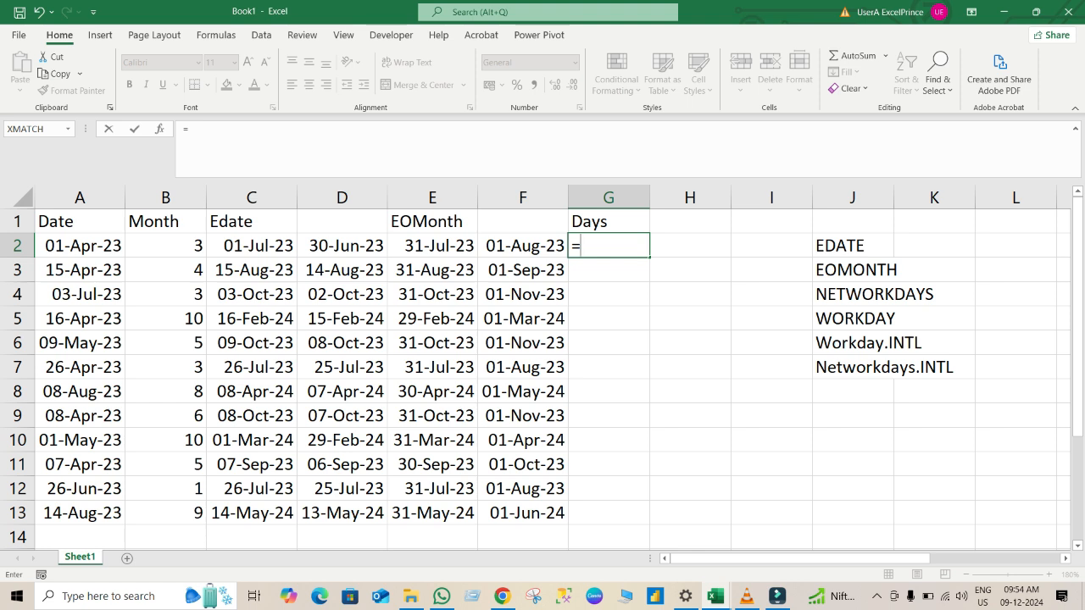
type("ran")
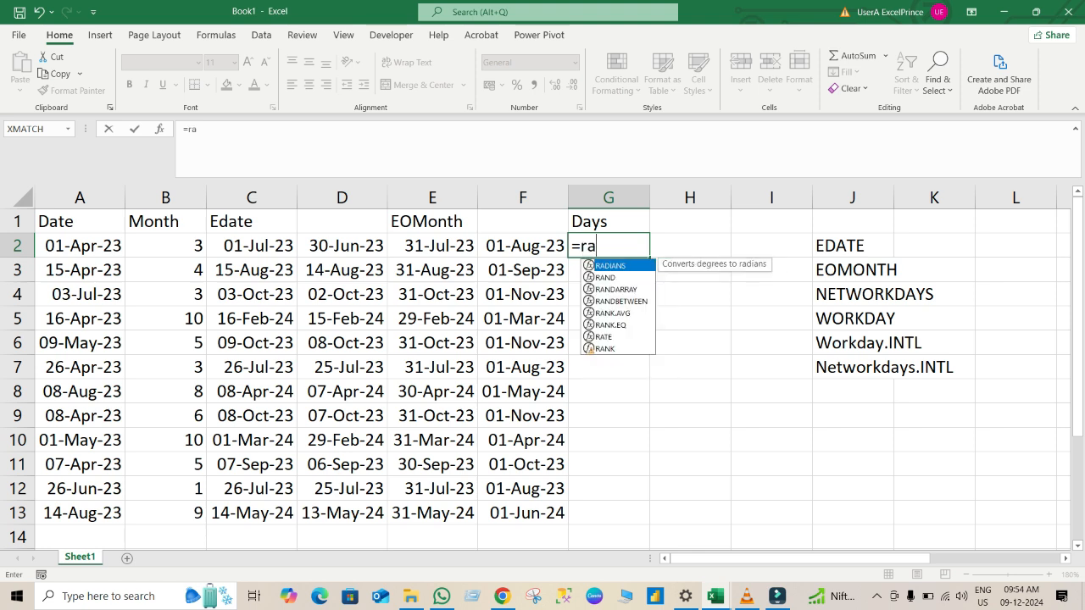
key("Down")
key("Down")
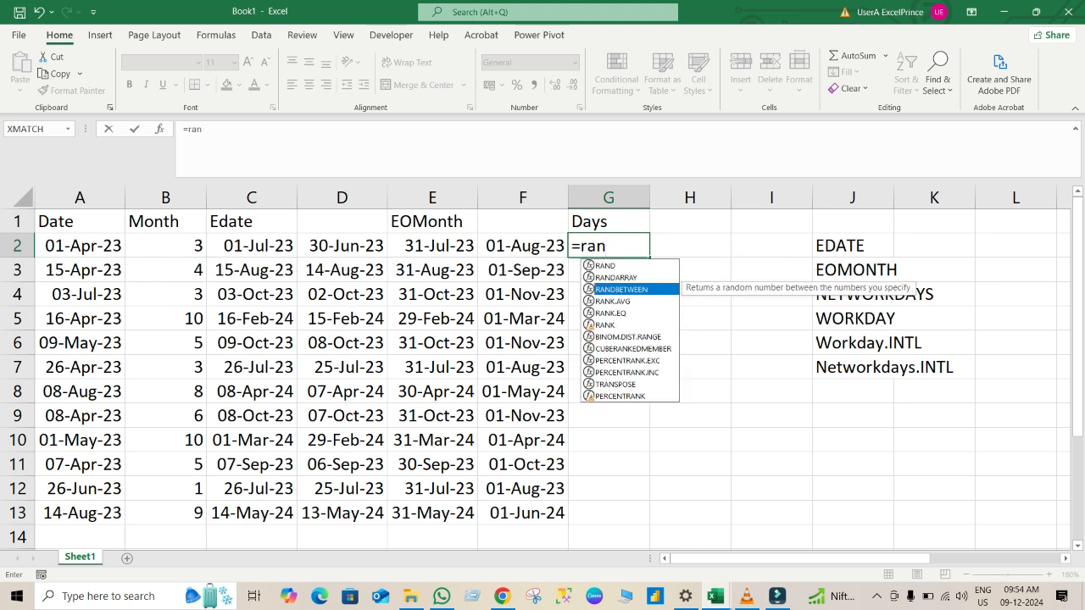
key("Tab")
type("5")
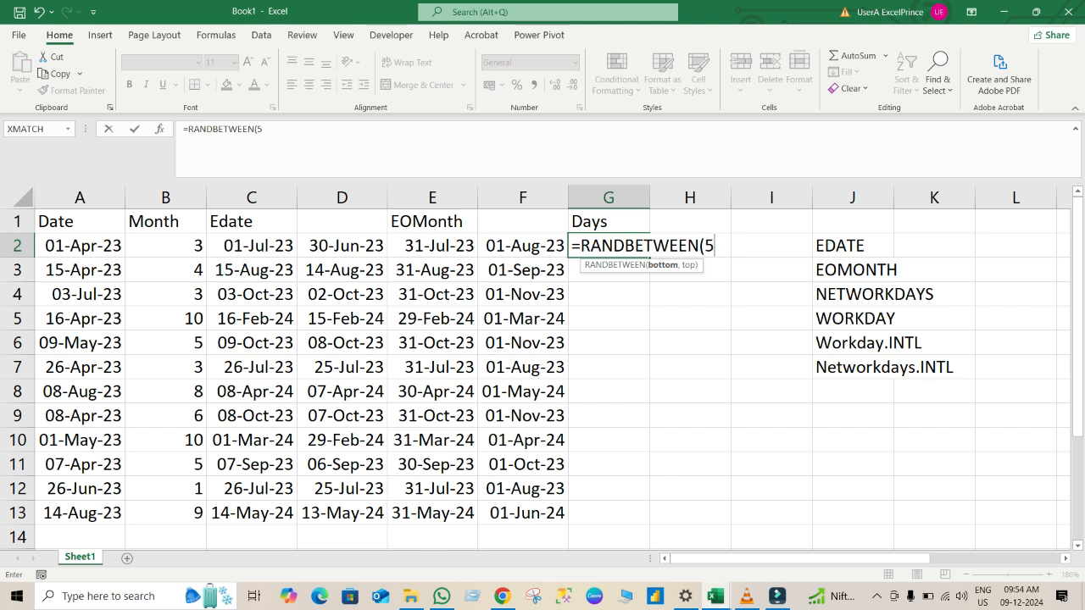
type(",15")
key("Return")
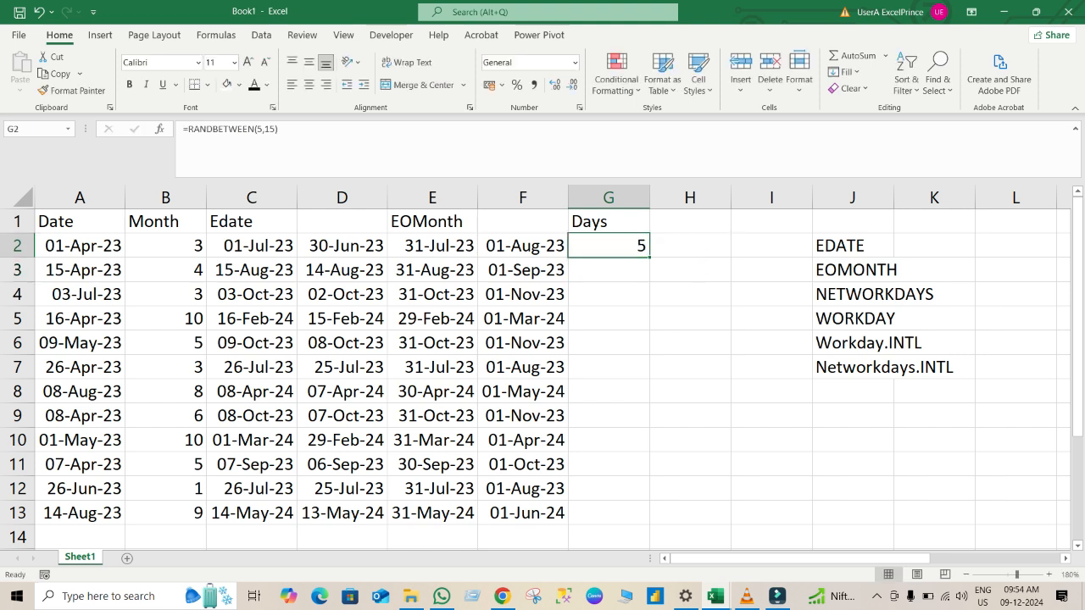
Fill the G2 formula down to G13 and replace the formulas in G2:G13 with their values.
left_click_drag(649, 256, 649, 523)
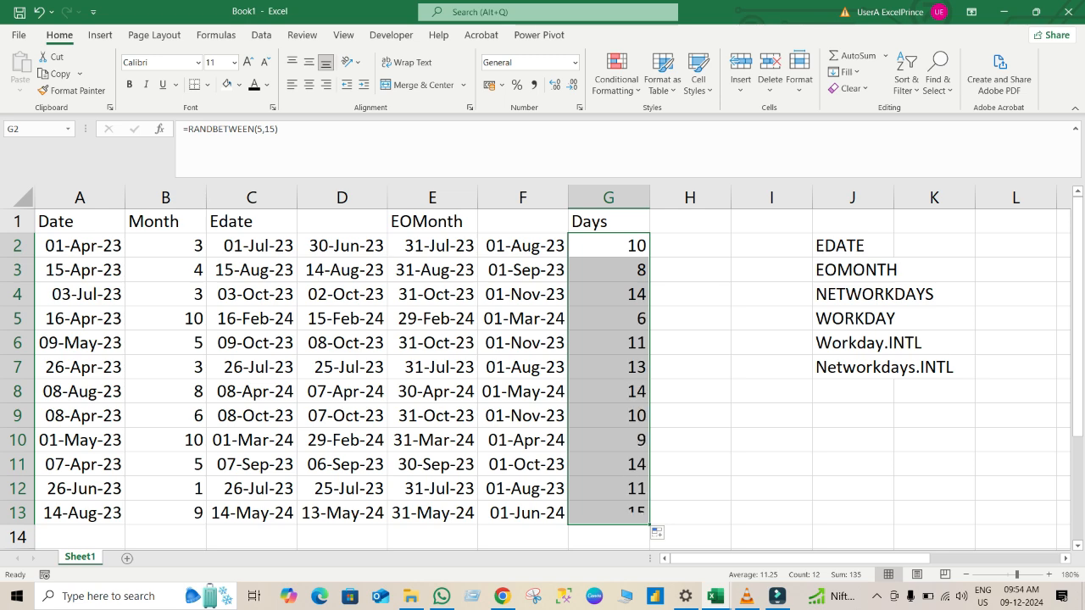
key("ctrl+c")
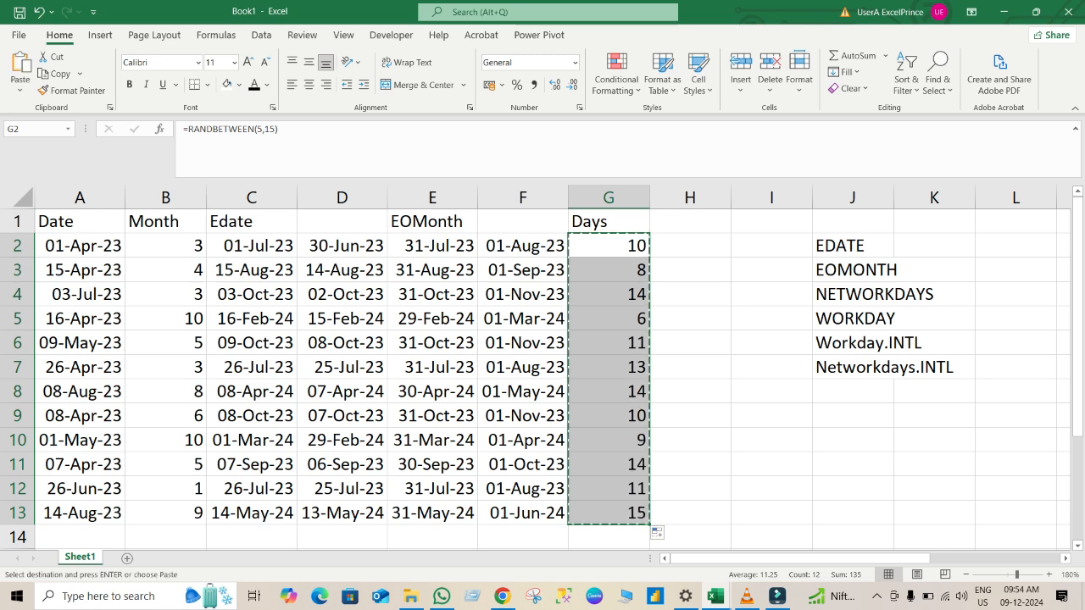
key("alt+h")
key("v")
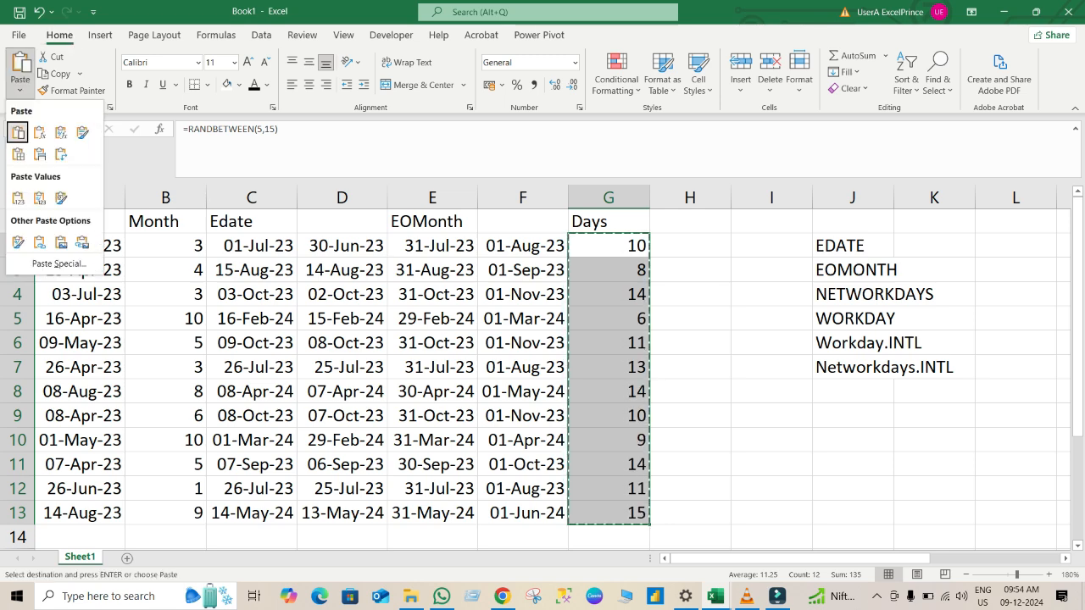
key("s")
key("Down")
key("Down")
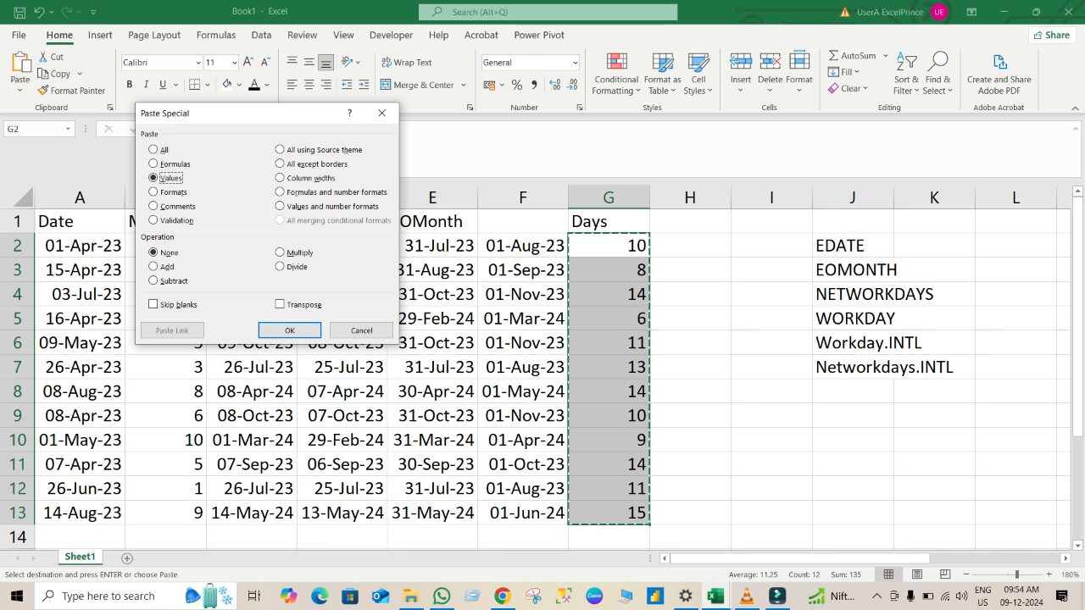
key("Down")
key("Up")
key("Return")
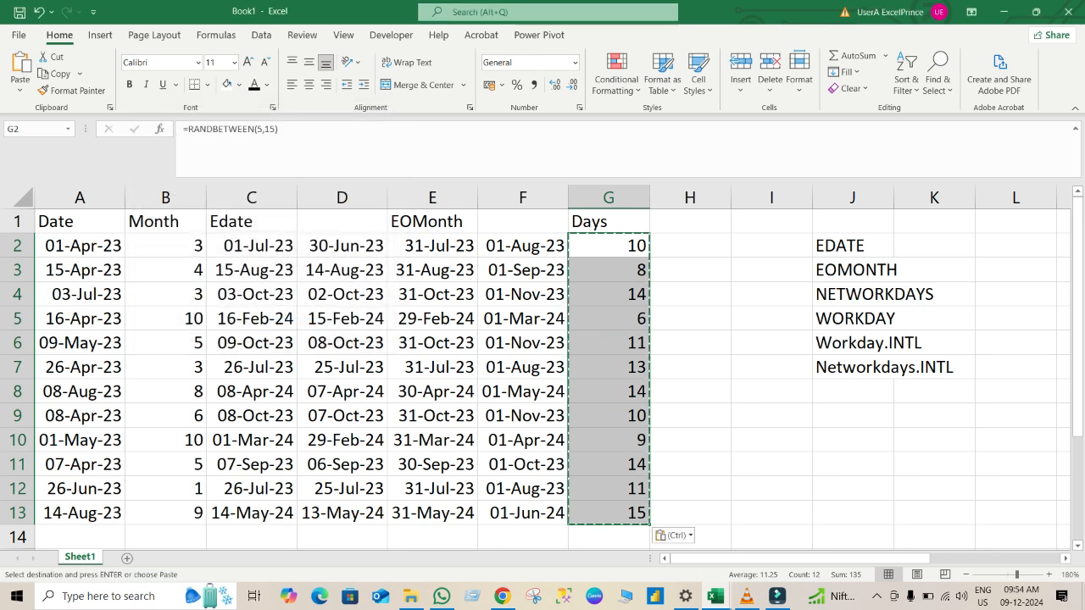
Enter =WORKDAY(A2,G2) in cell H2.
key("Right")
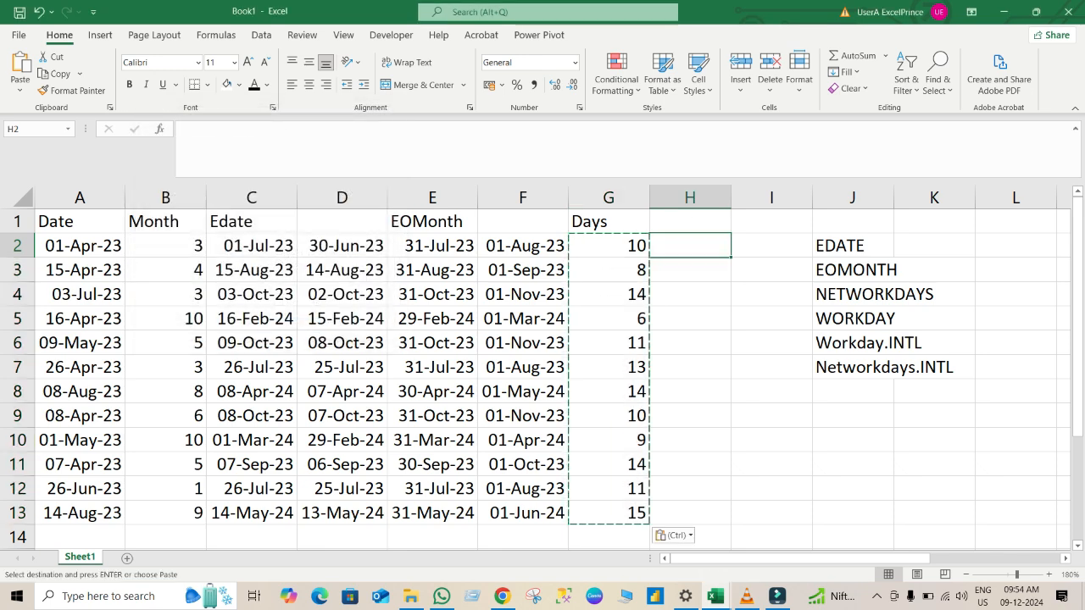
type("=")
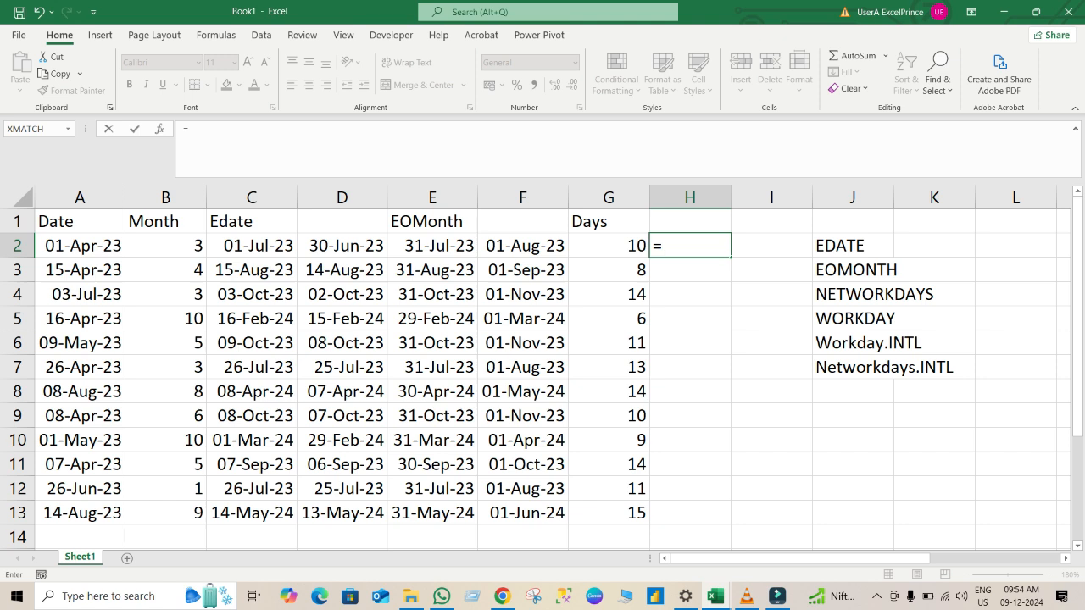
type("wor")
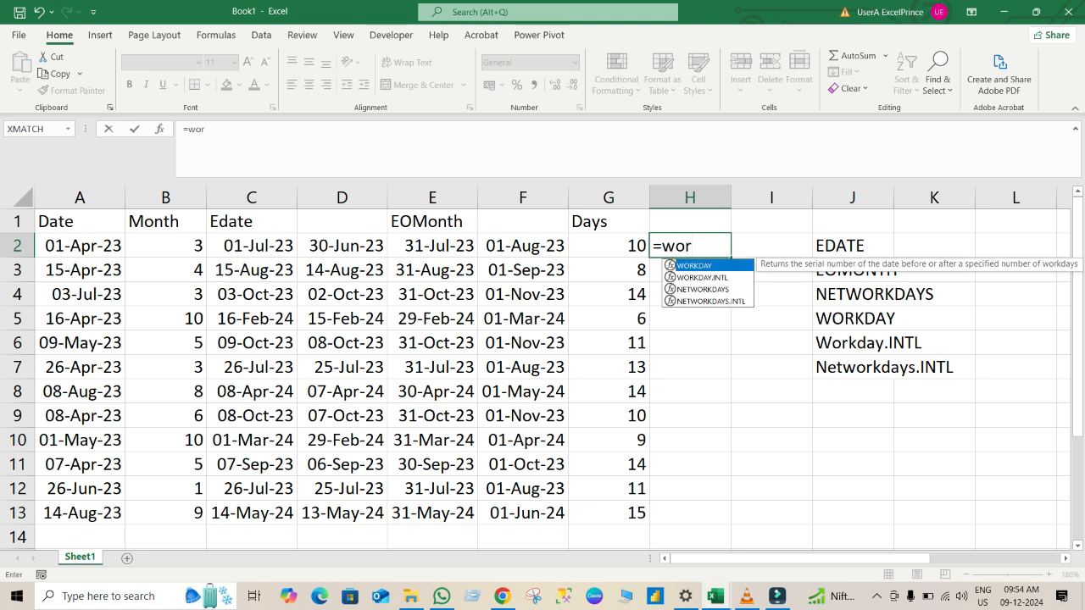
key("Tab")
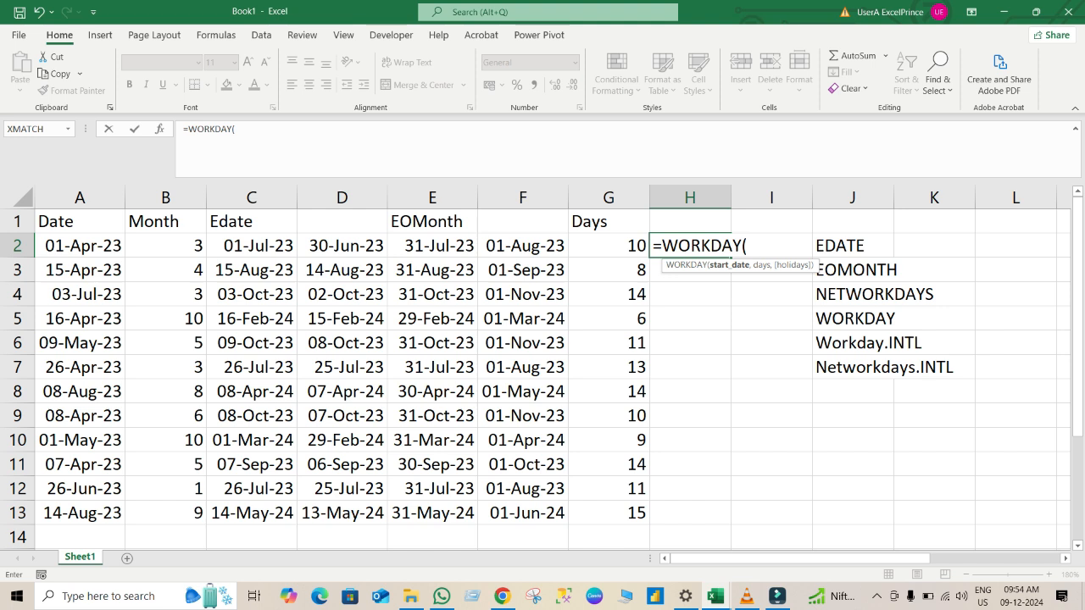
left_click(80, 246)
type(",")
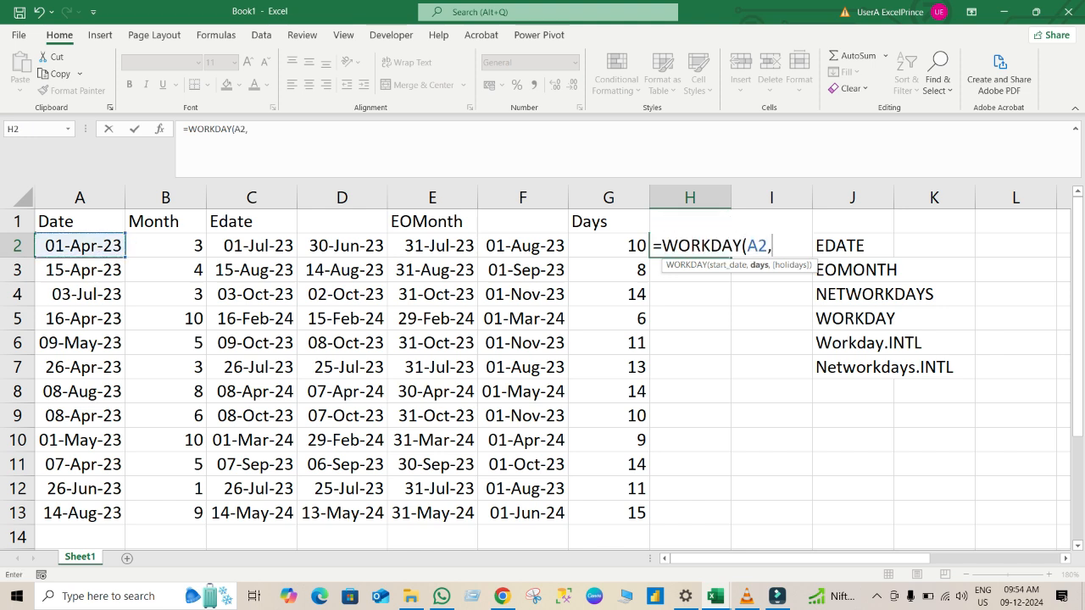
left_click(165, 245)
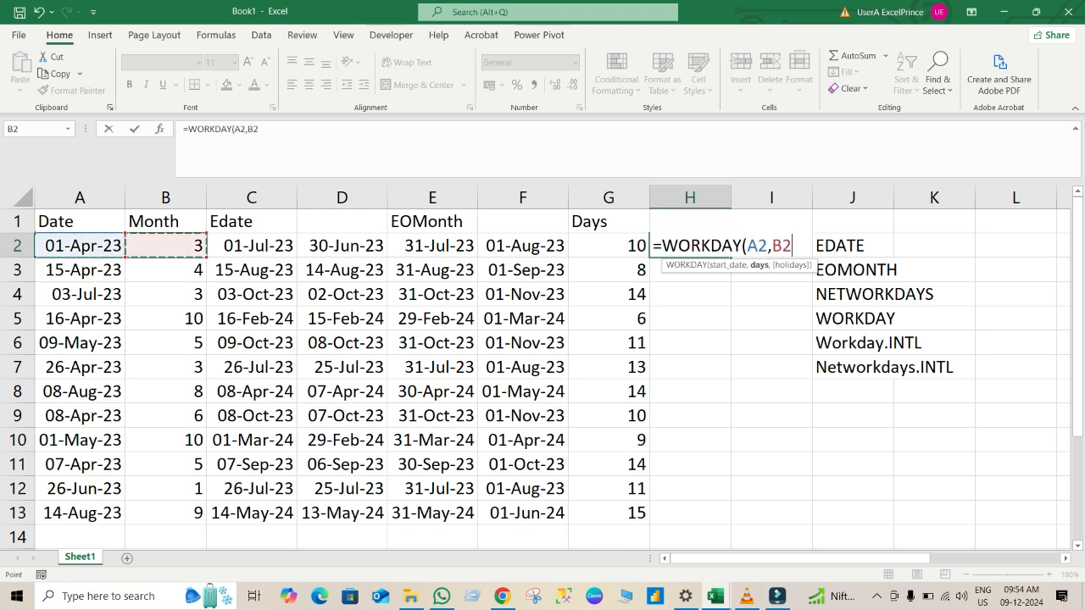
key("BackSpace")
key("BackSpace")
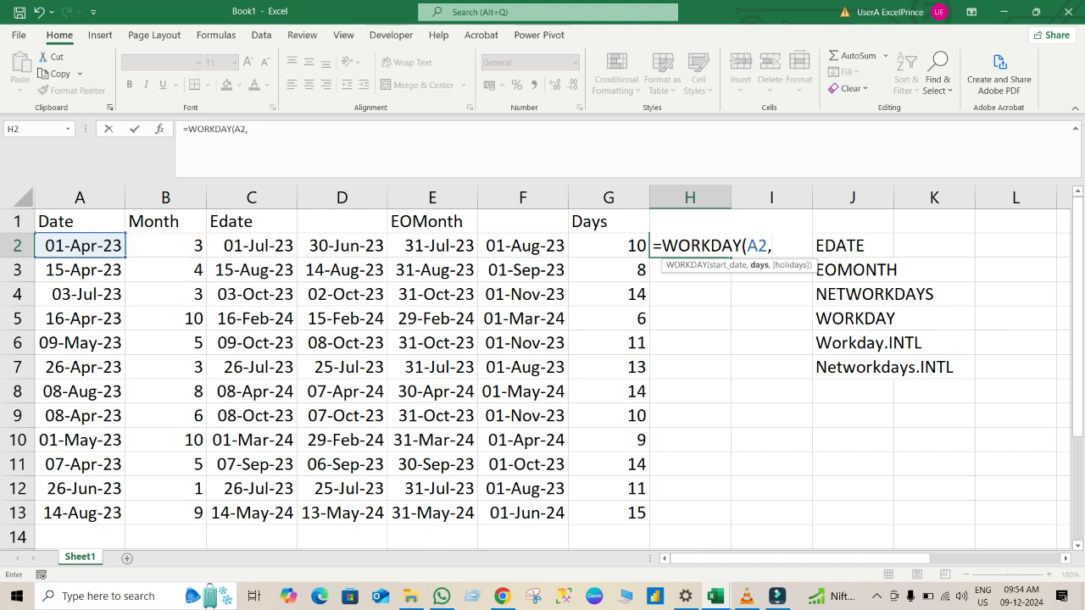
key("Left")
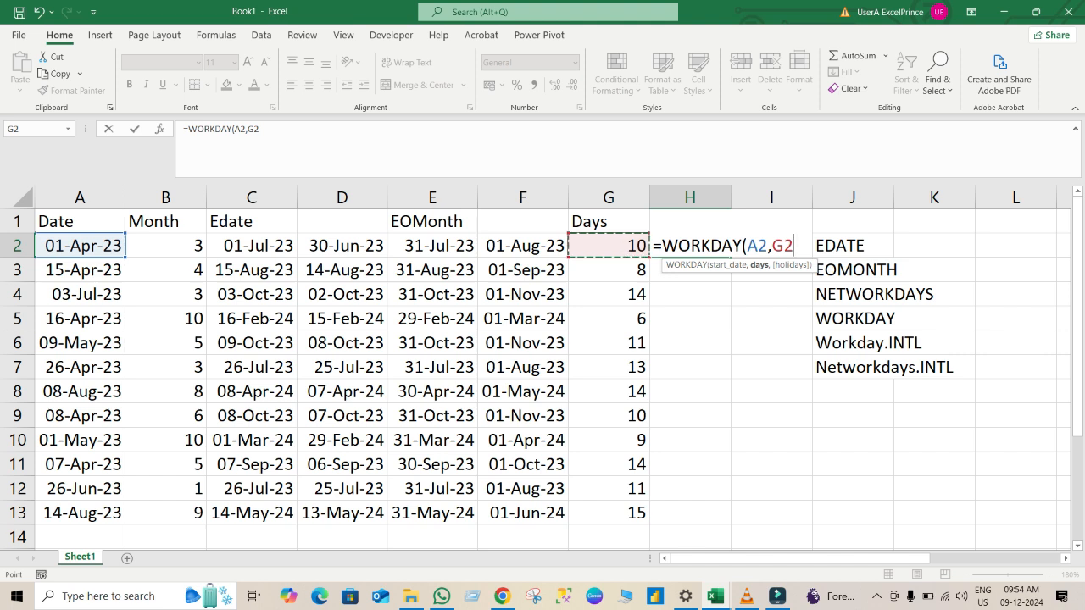
key("Return")
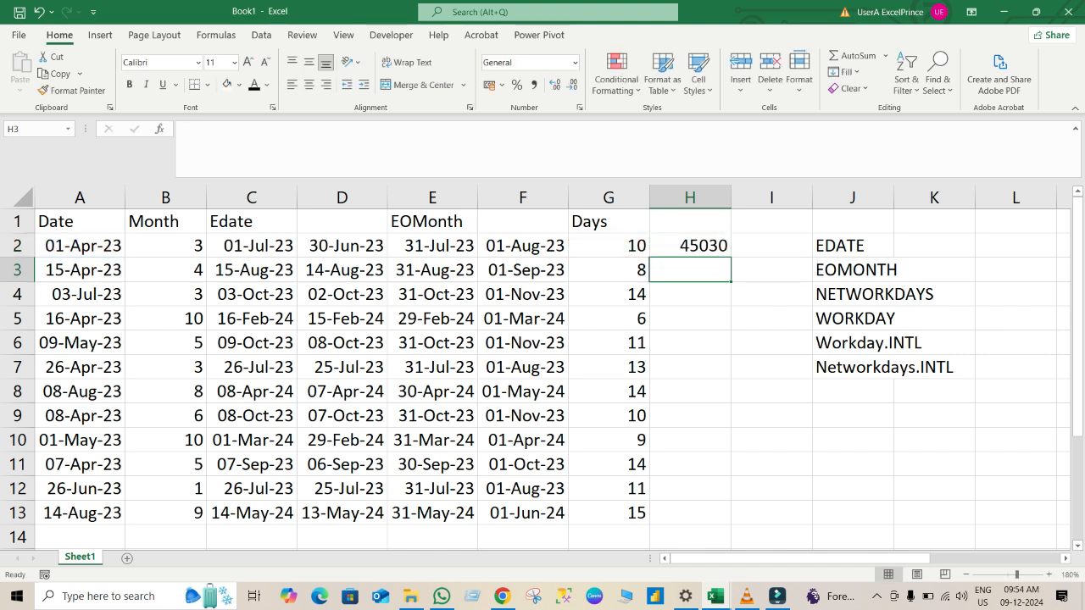
Fill the H2 formula down to H13 and format H2:H13 as day-month-year dates.
left_click(690, 245)
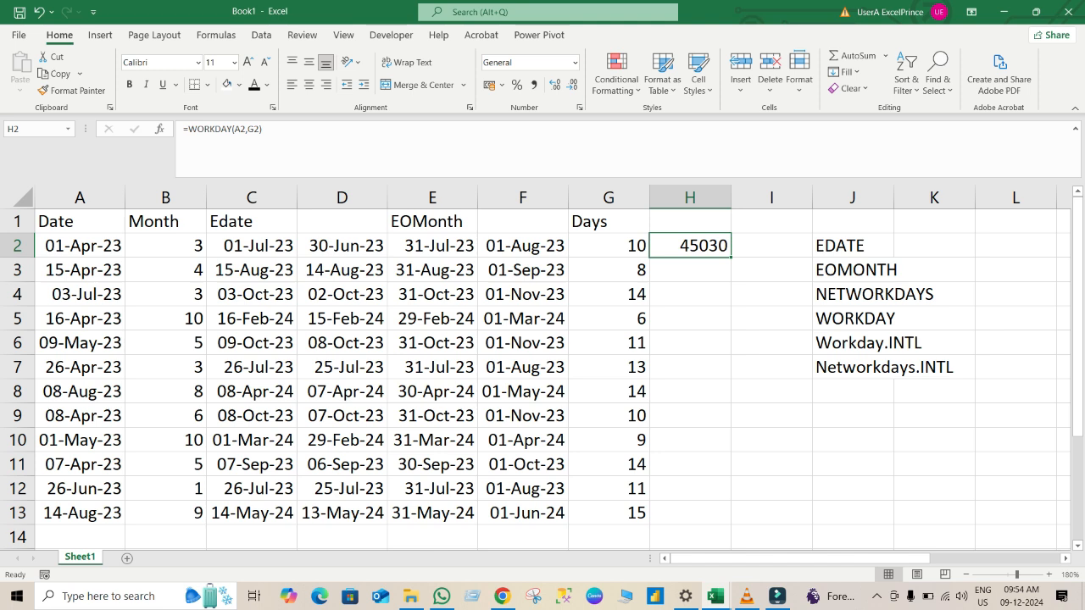
double_click(730, 257)
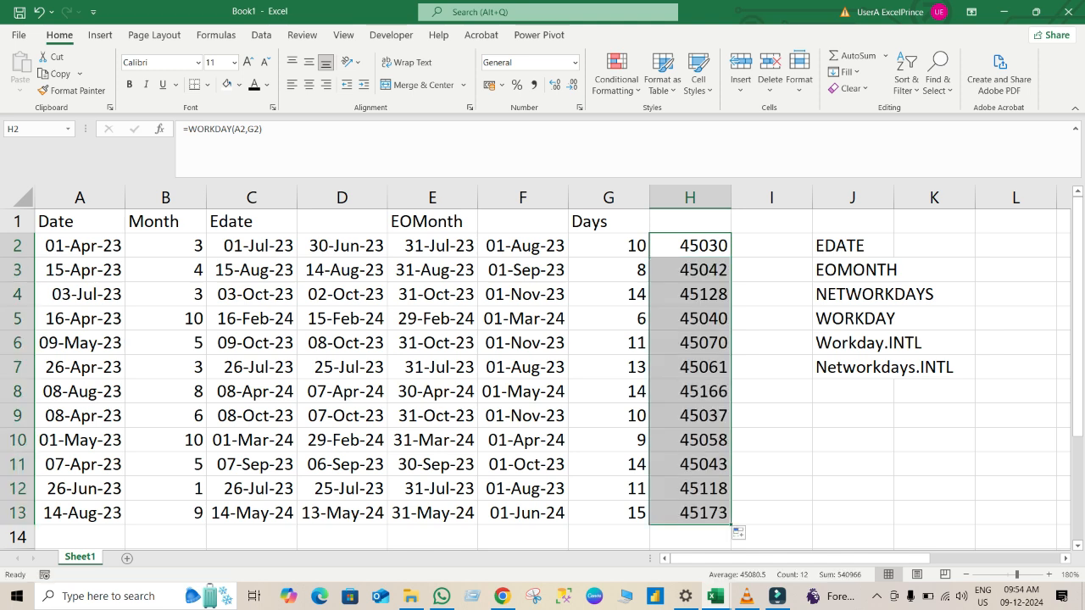
left_click(690, 246, "ctrl")
key("ctrl+shift+3")
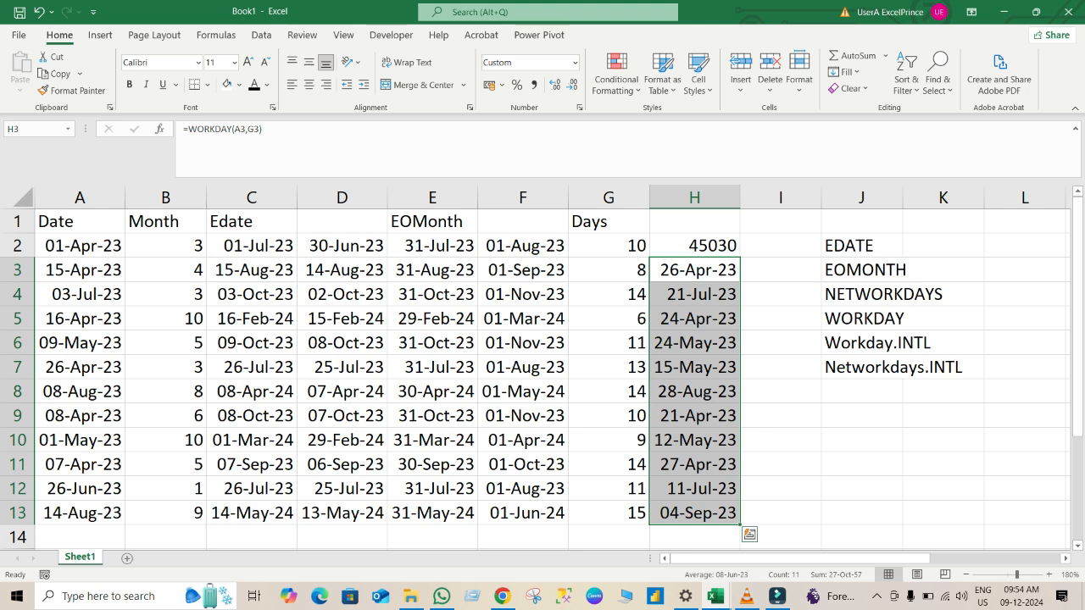
left_click(780, 343)
left_click(694, 246)
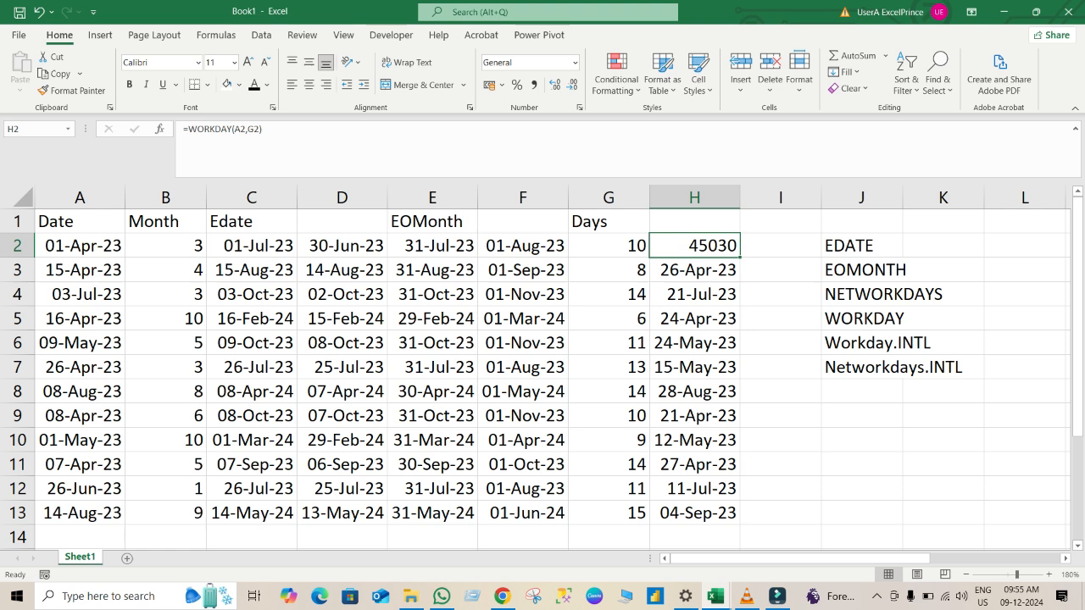
key("ctrl+shift+3")
left_click(861, 440)
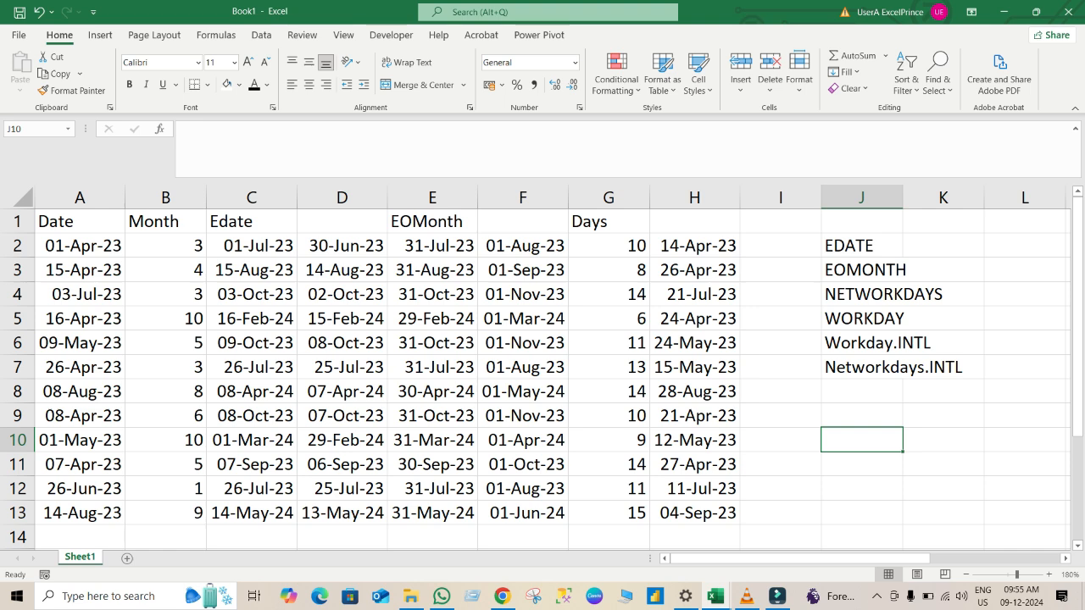
Enter the date 05-Apr-2023 in cell L2.
left_click(1025, 246)
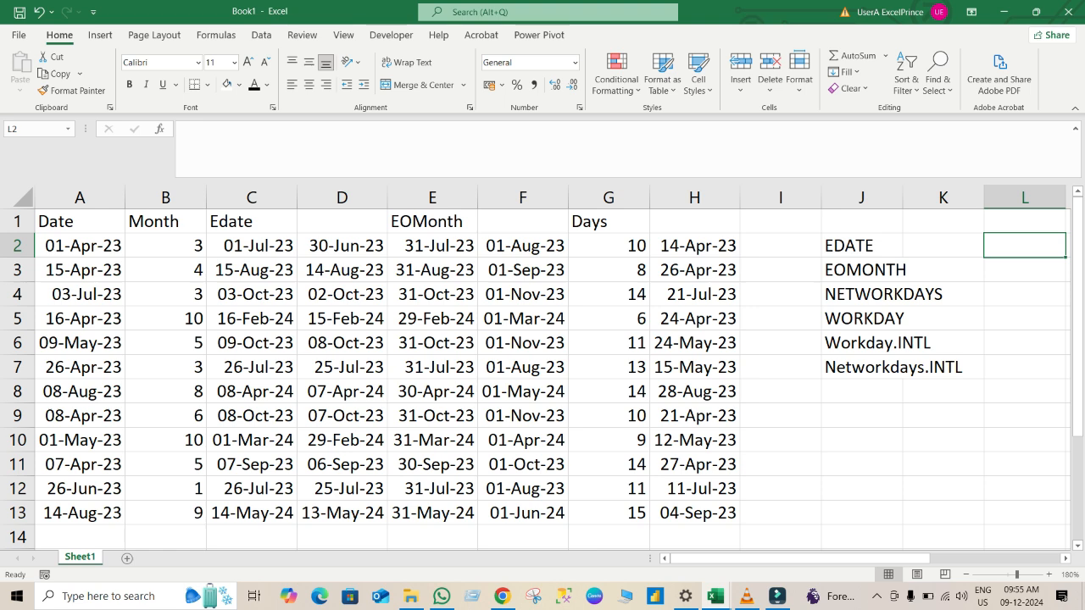
type("0")
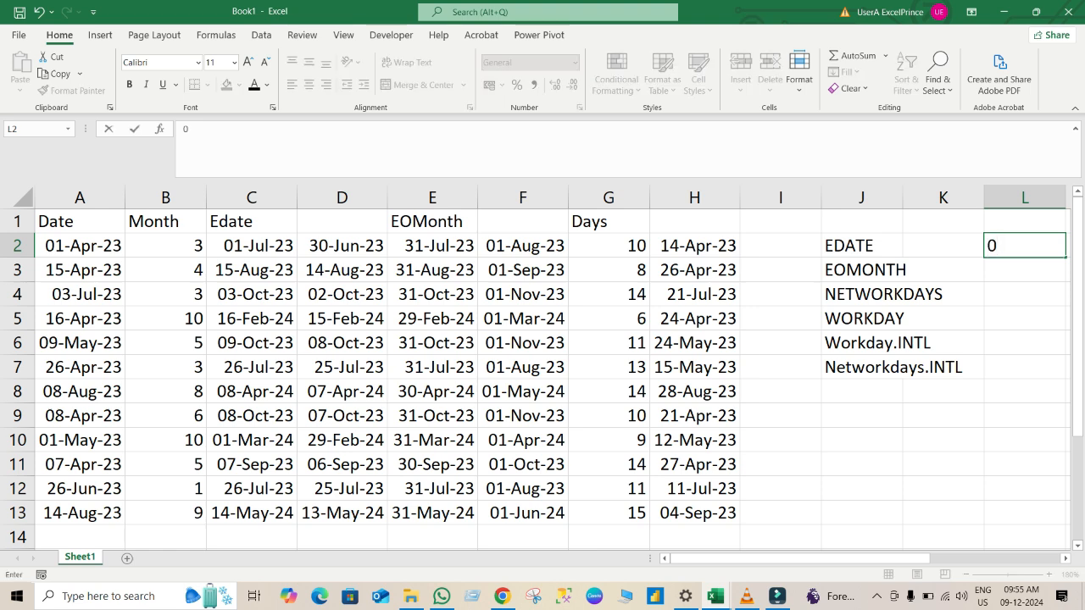
type("5")
type("-Apr-2024")
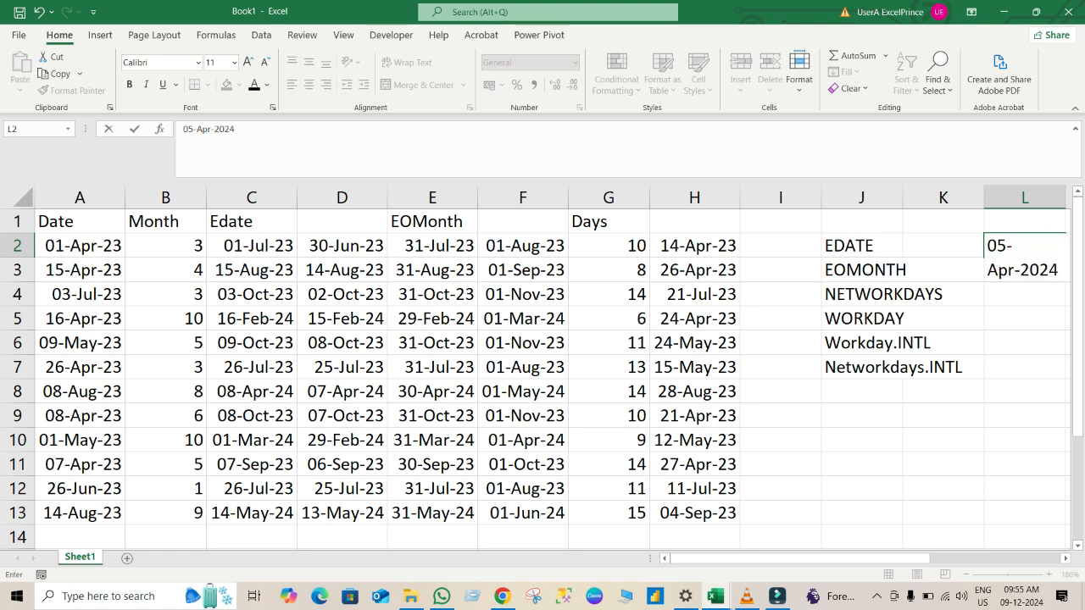
key("BackSpace")
type("3")
key("Return")
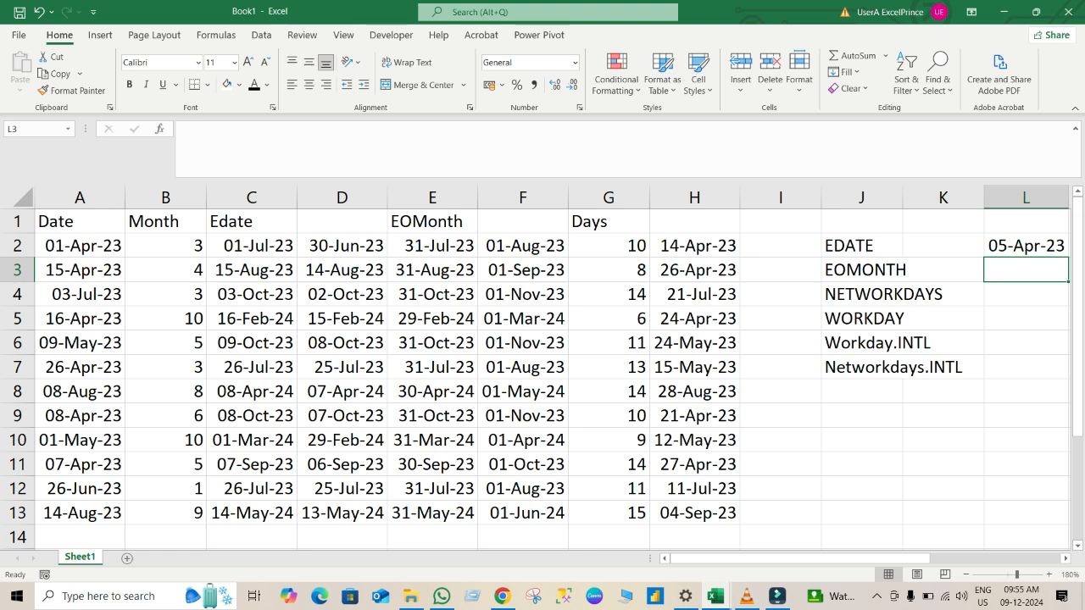
Enter the date 30-Apr-23 in cell L3.
type("=")
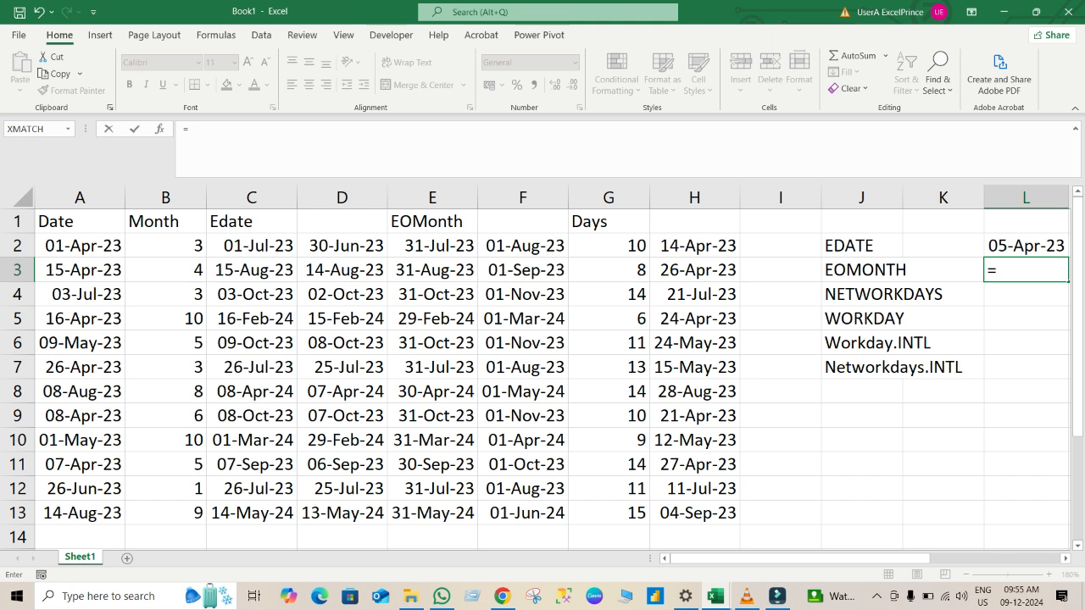
type("30APr")
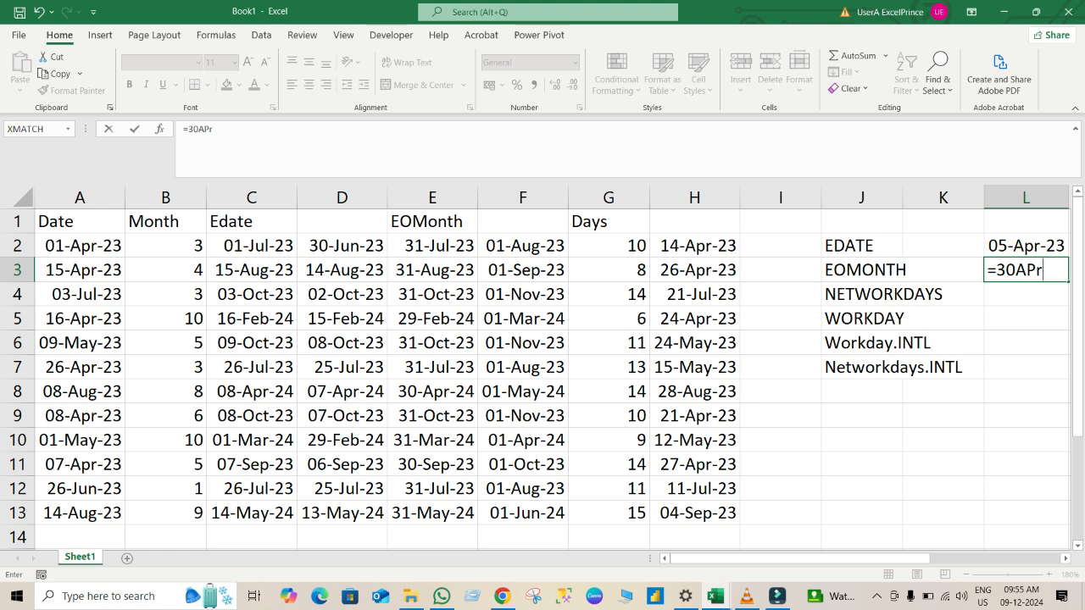
type("-20")
key("BackSpace")
type("3")
key("Return")
key("Return")
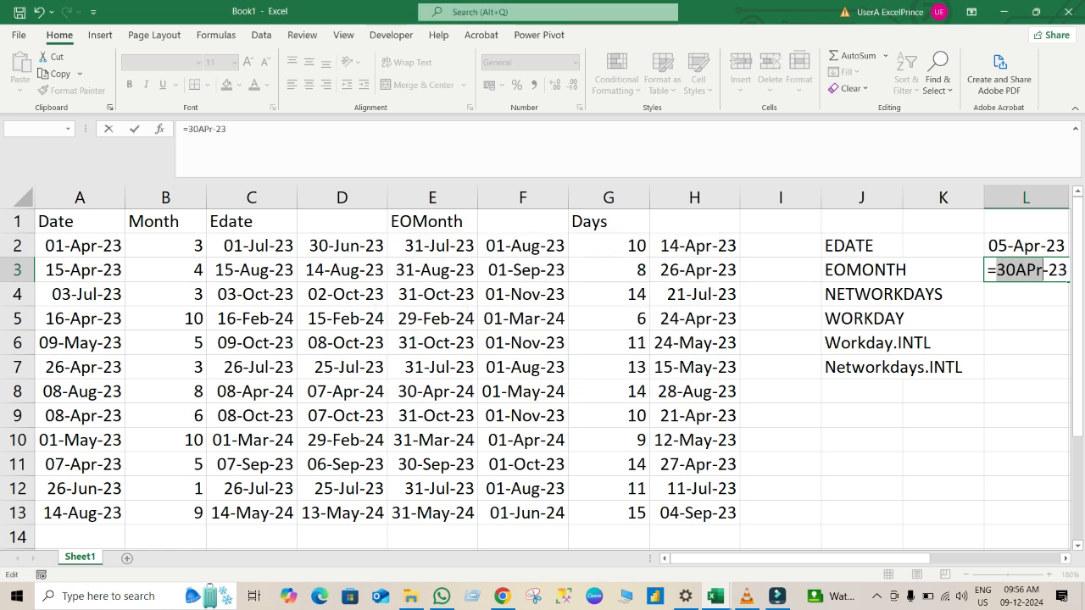
left_click(1015, 270)
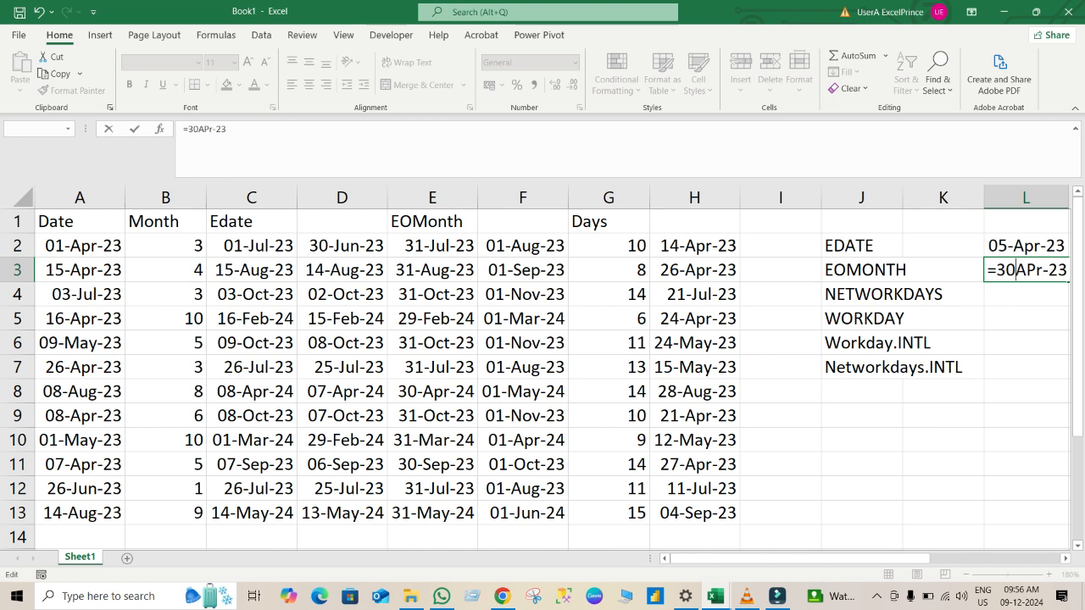
type("-")
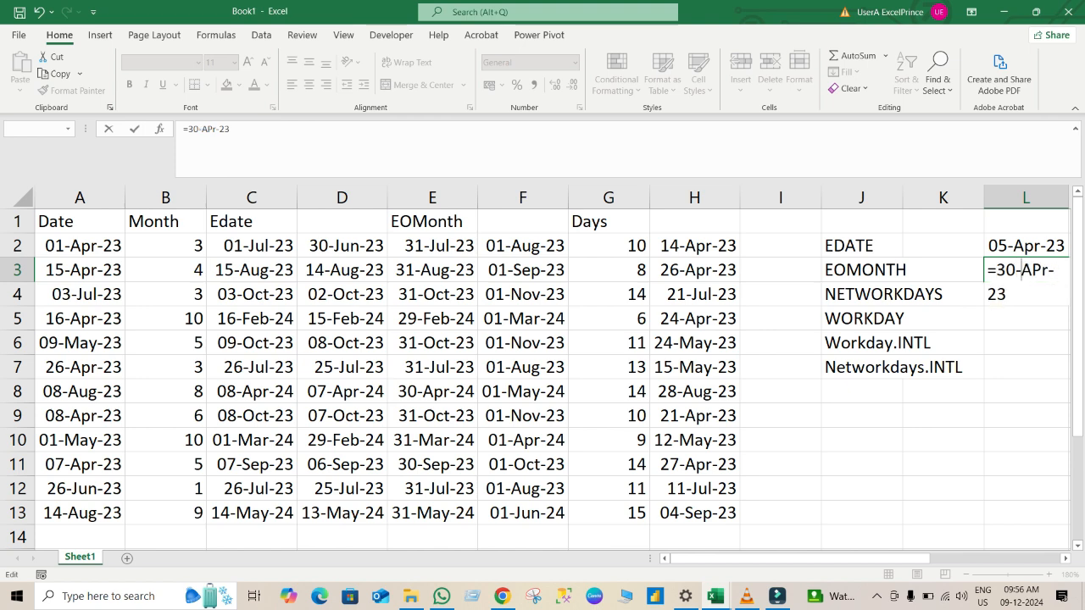
left_click(996, 269)
key("BackSpace")
key("Return")
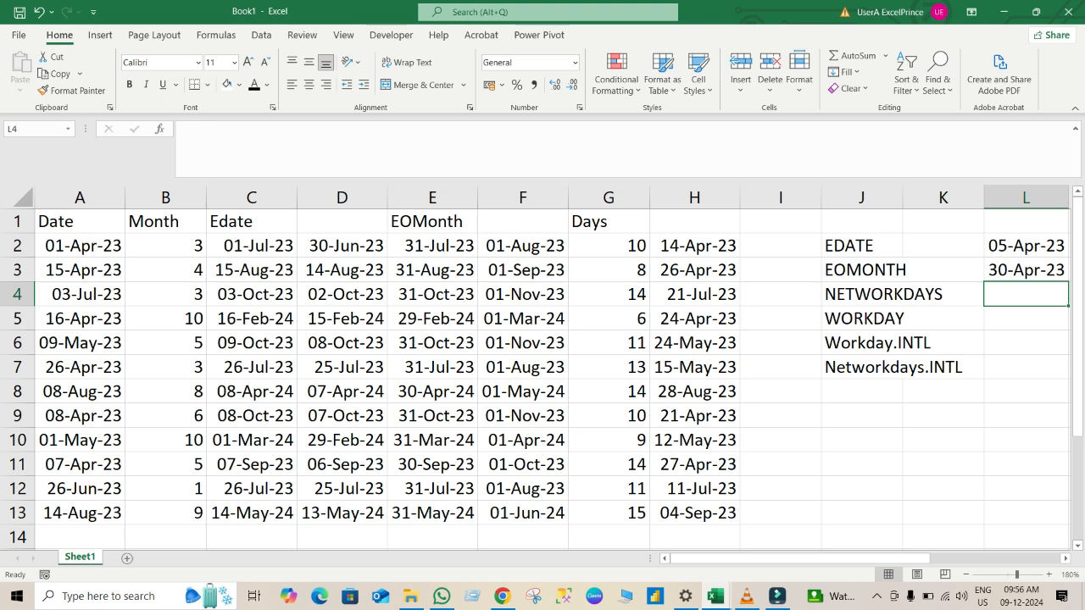
Enter the date 5-May-23 in cell L4.
type("5")
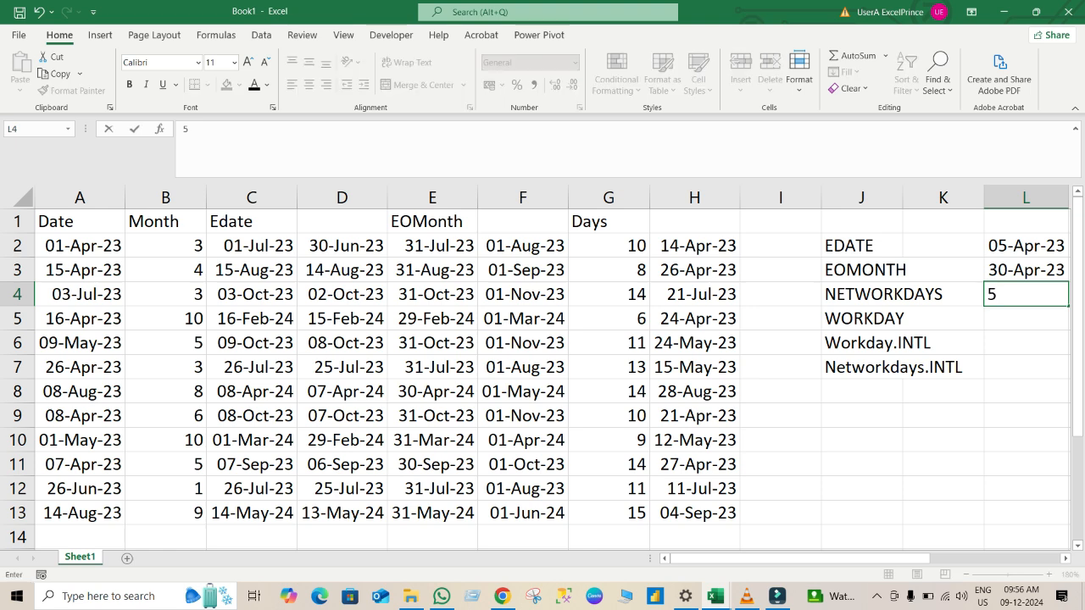
type("-may")
key("BackSpace")
key("BackSpace")
key("BackSpace")
type("M ay-23")
key("Return")
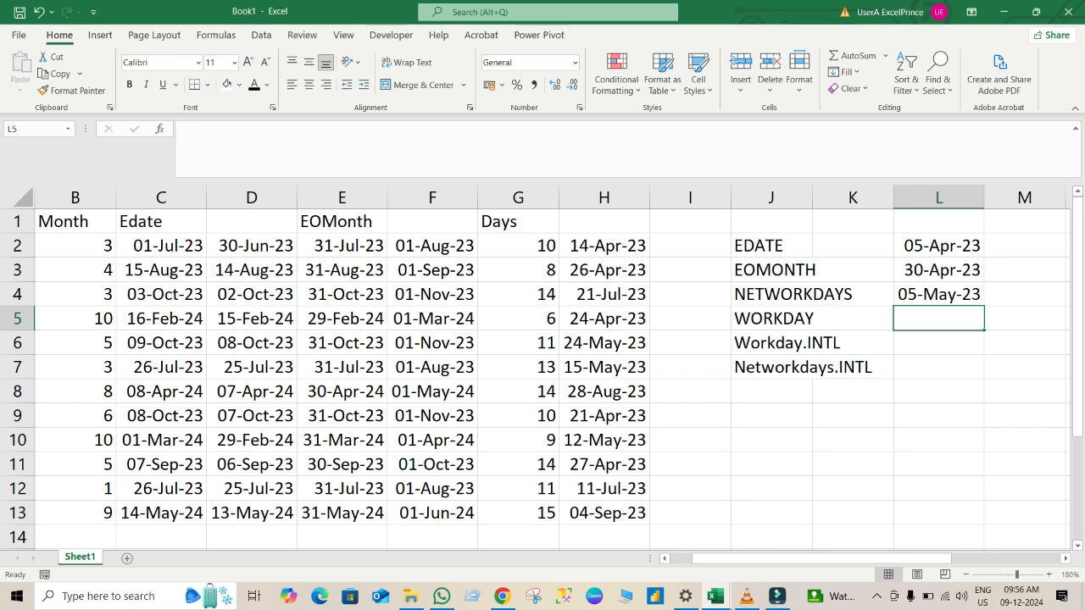
left_click(604, 246)
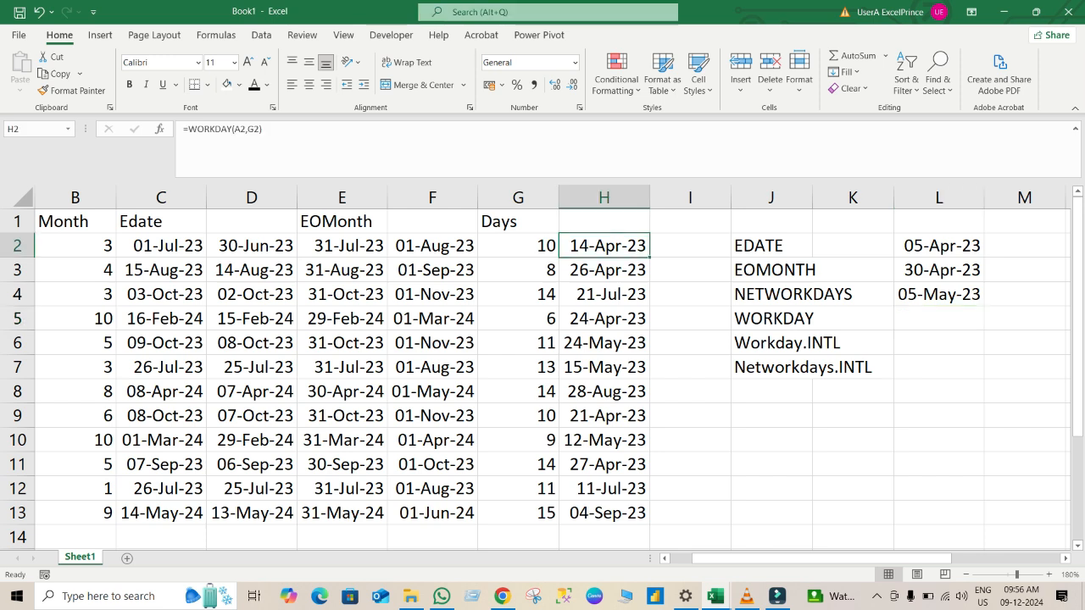
left_click(690, 245)
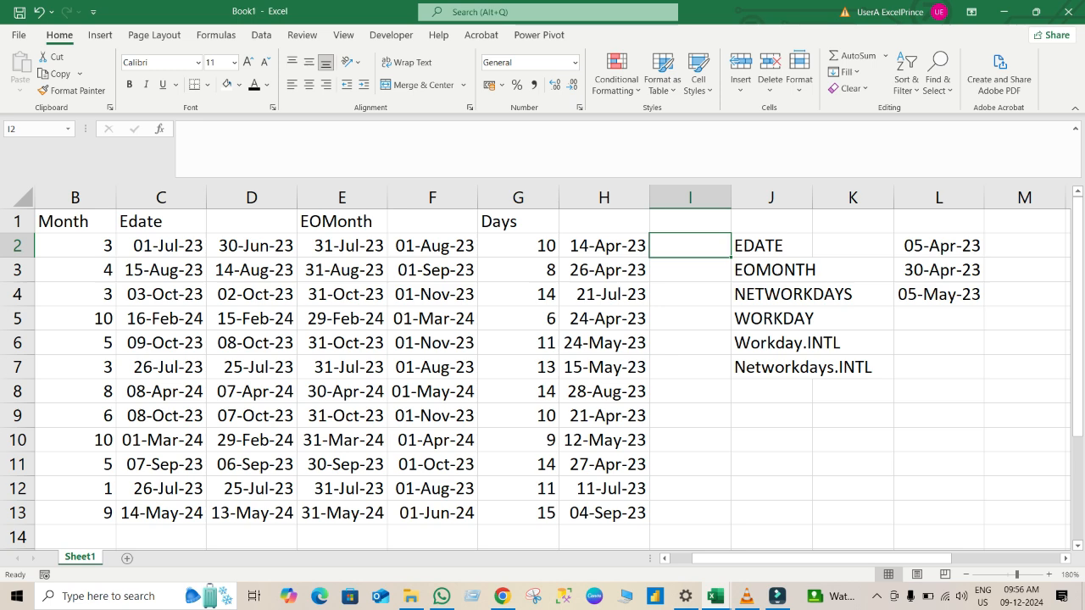
key("Left")
key("Left")
key("Left")
key("Left")
key("Left")
key("Left")
key("Left")
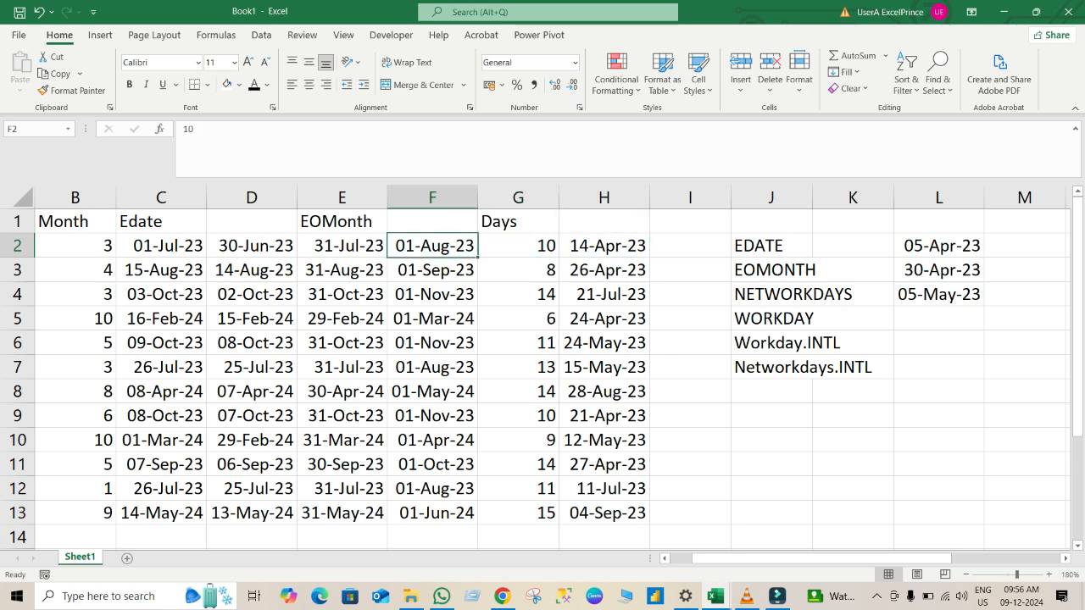
key("Left")
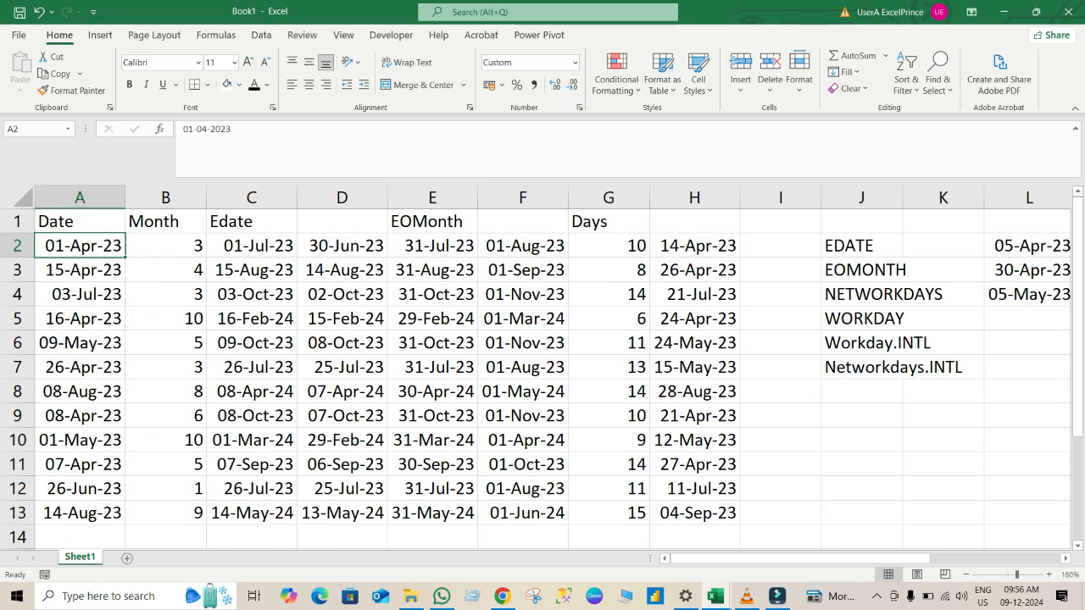
key("ctrl+Right")
key("Right")
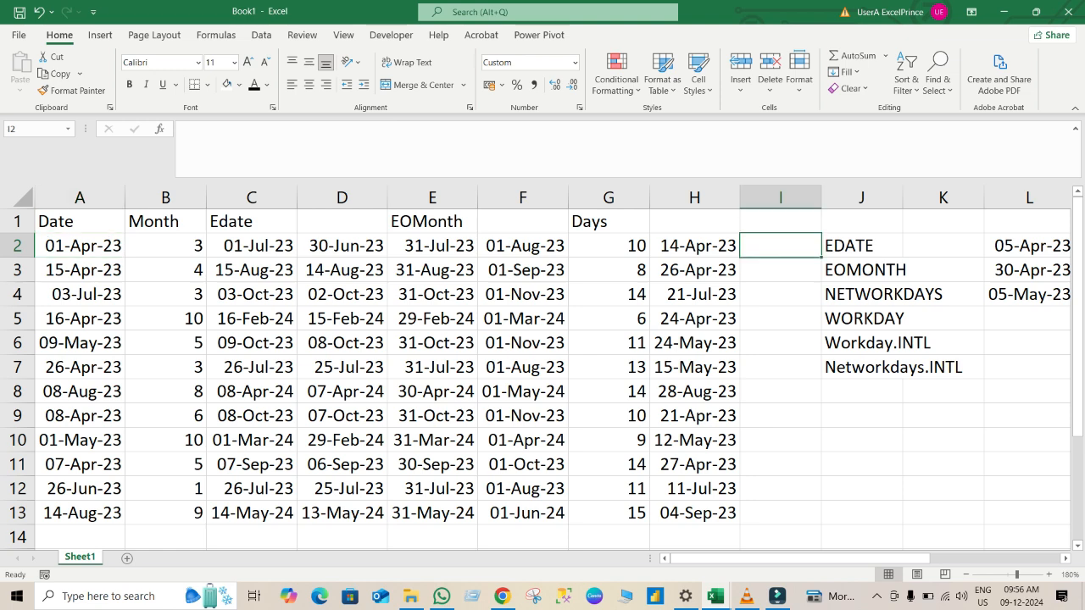
type("=e")
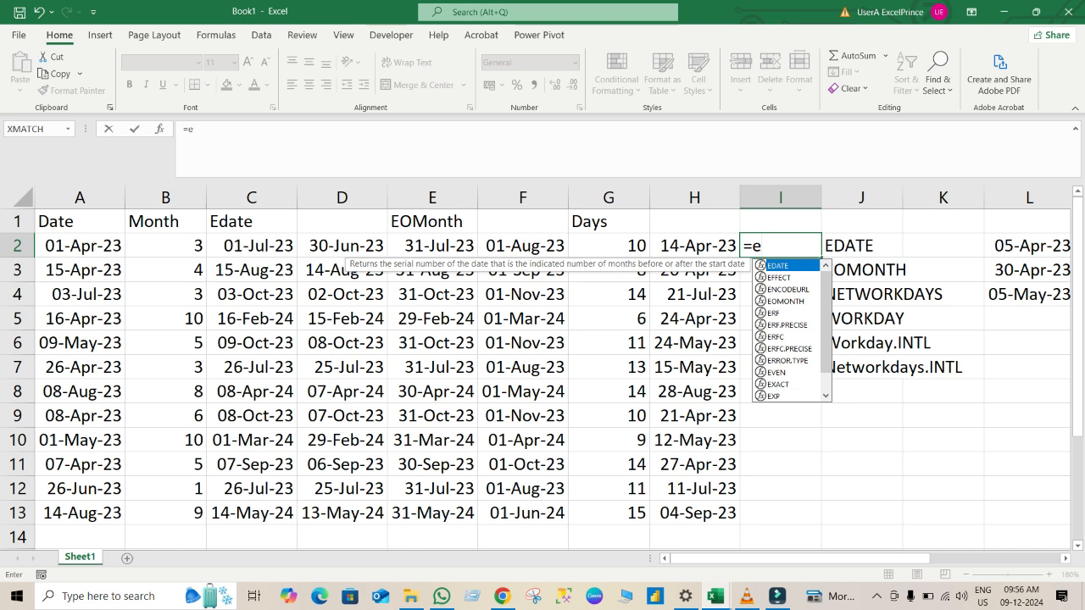
key("Escape")
key("Escape")
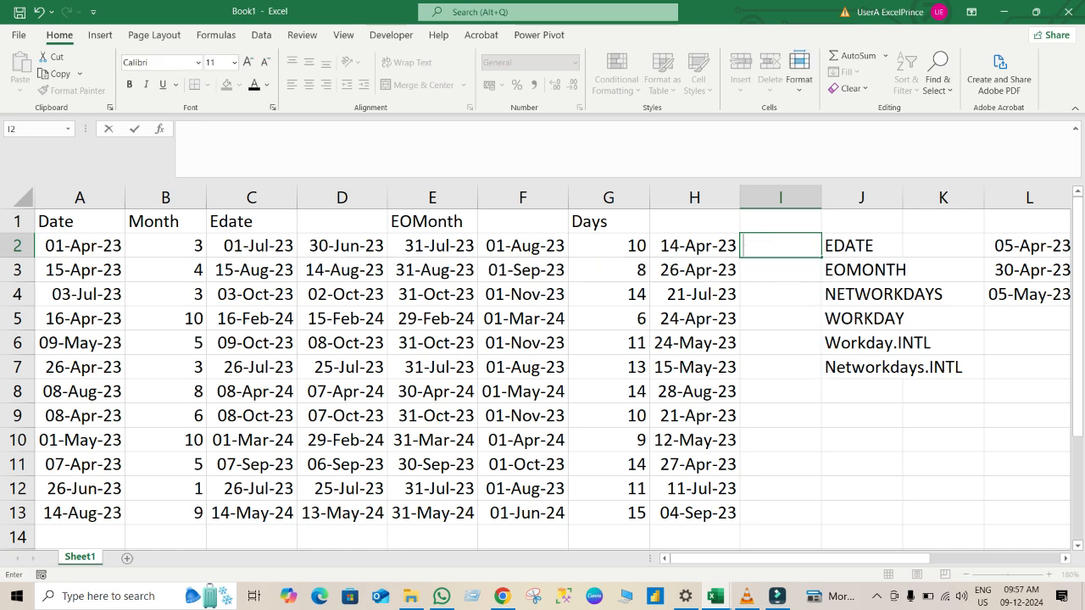
type("work")
key("BackSpace")
key("BackSpace")
key("BackSpace")
key("BackSpace")
Enter =WORKDAY(A2,G2,L2:L4) in cell I2, using the dates in column L as holidays.
type("=wo")
key("Tab")
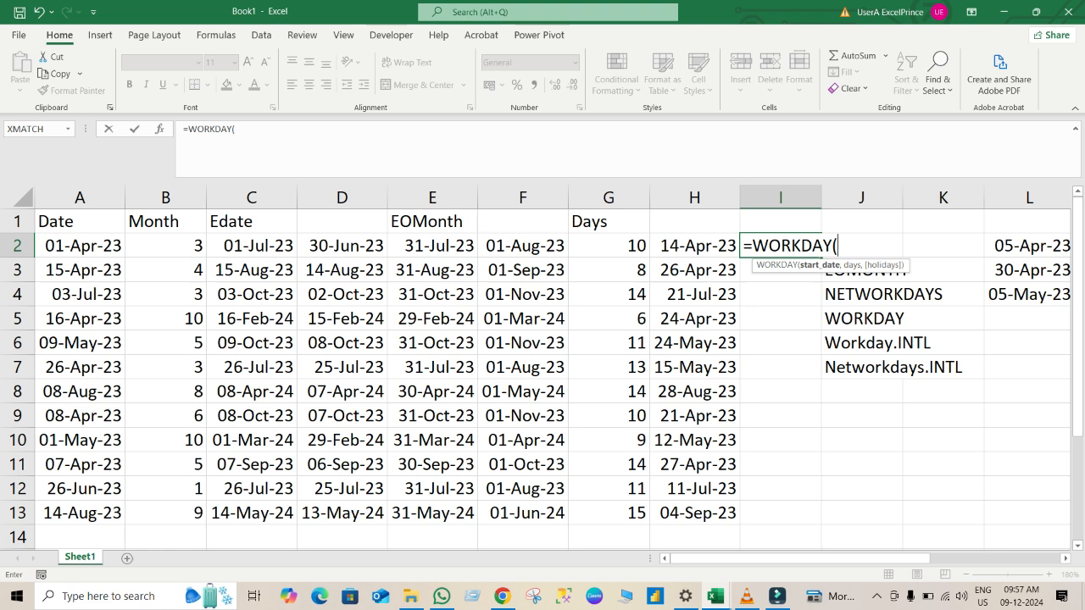
left_click(79, 246)
type(",")
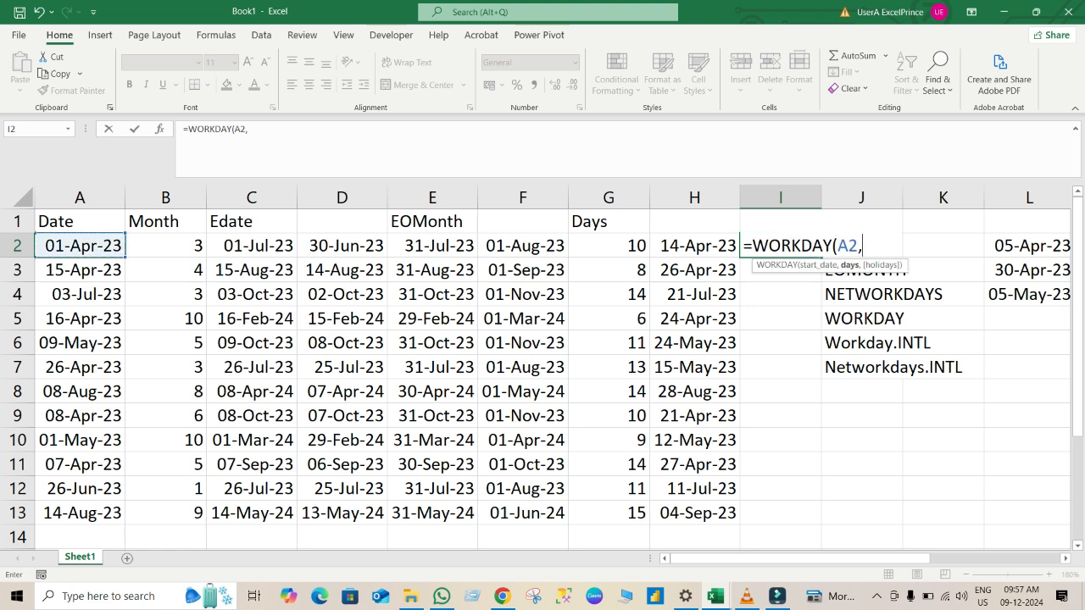
left_click(608, 246)
type(",")
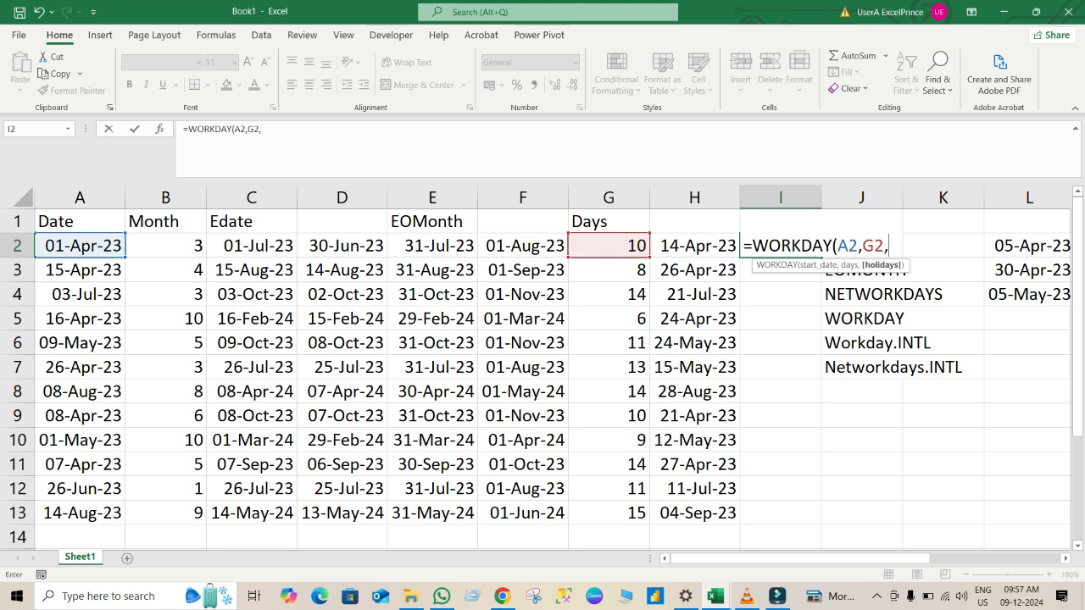
left_click_drag(1029, 246, 987, 298)
key("Return")
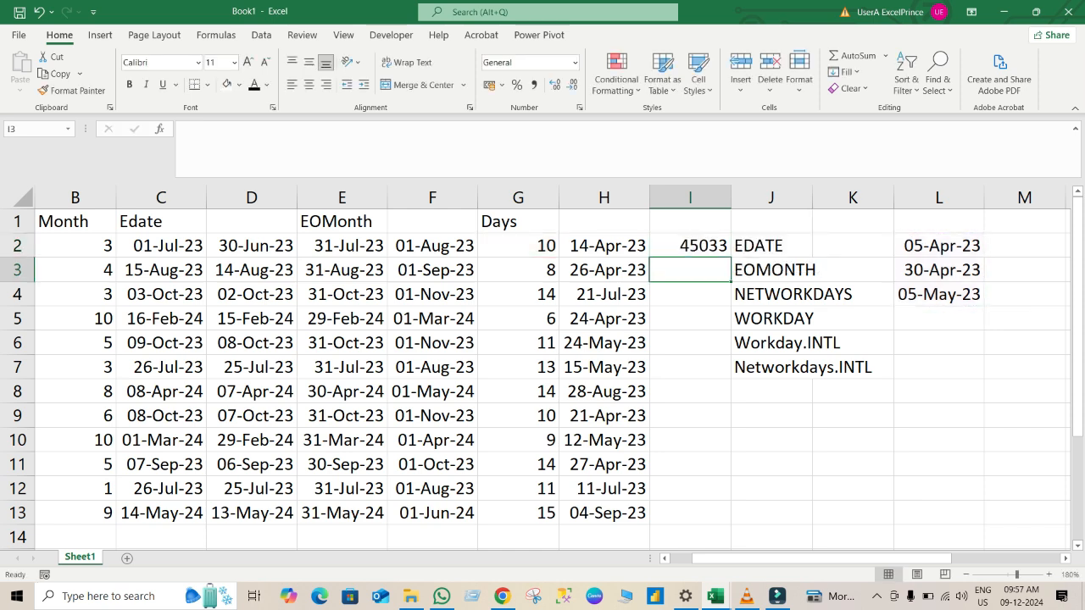
Fill the I2 formula down to I13 and format I2:I13 as day-month-year dates.
left_click(690, 246)
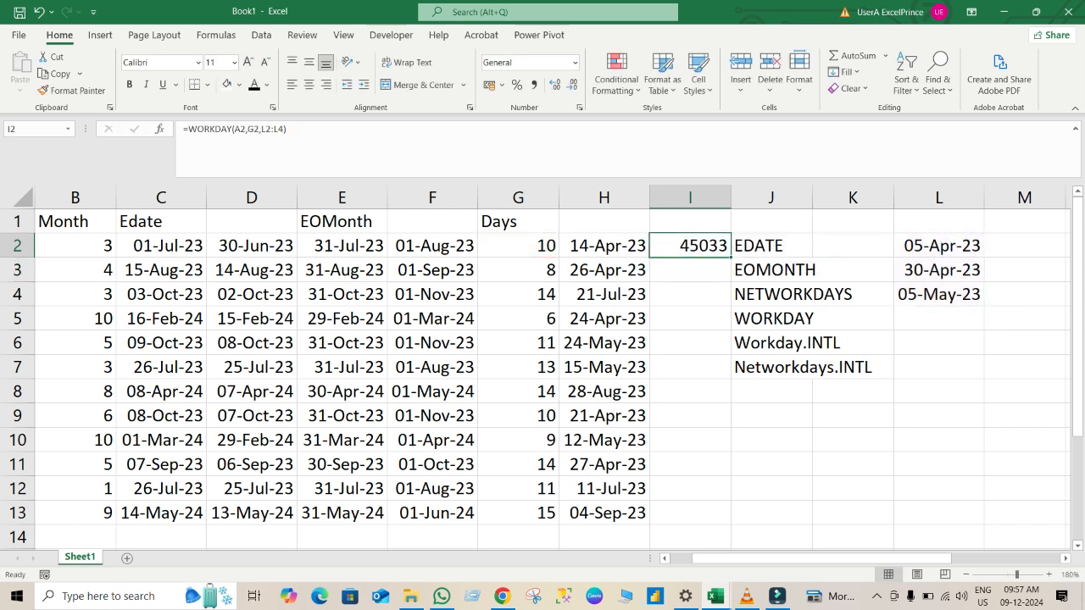
double_click(731, 256)
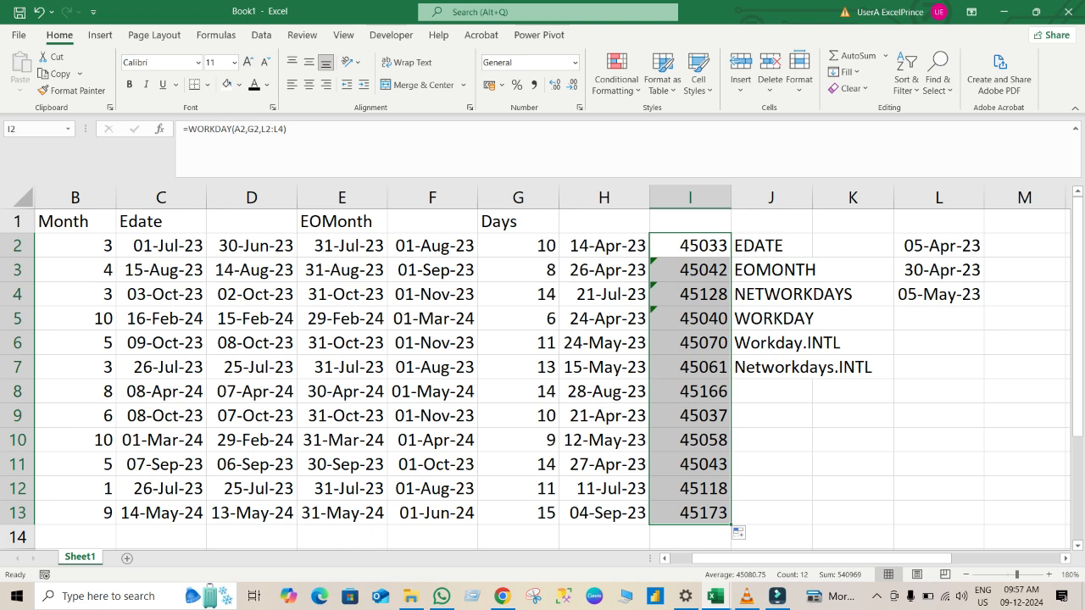
key("ctrl+shift+3")
left_click(695, 294)
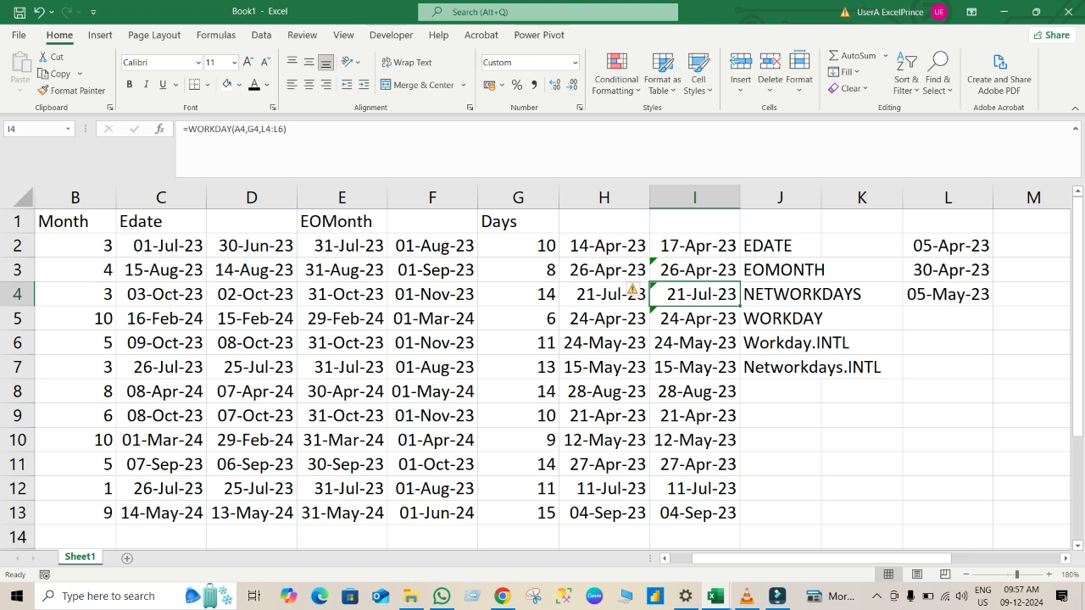
key("Up")
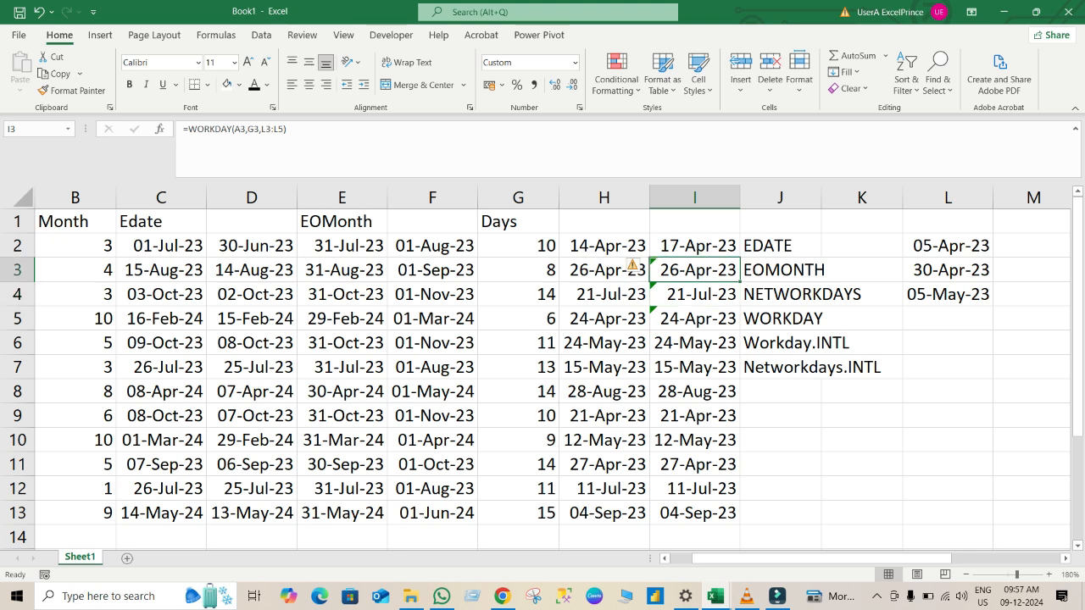
Enter =TEXT(L2,"ddd") in cell M2 and fill it down to M4 for the weekday of each holiday.
type("=tex")
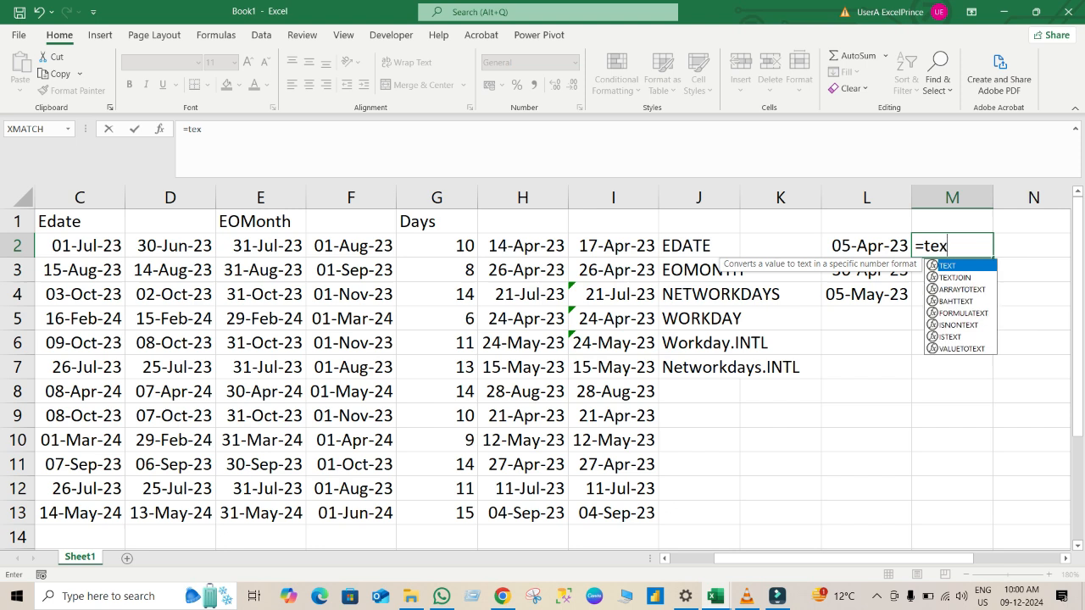
key("Tab")
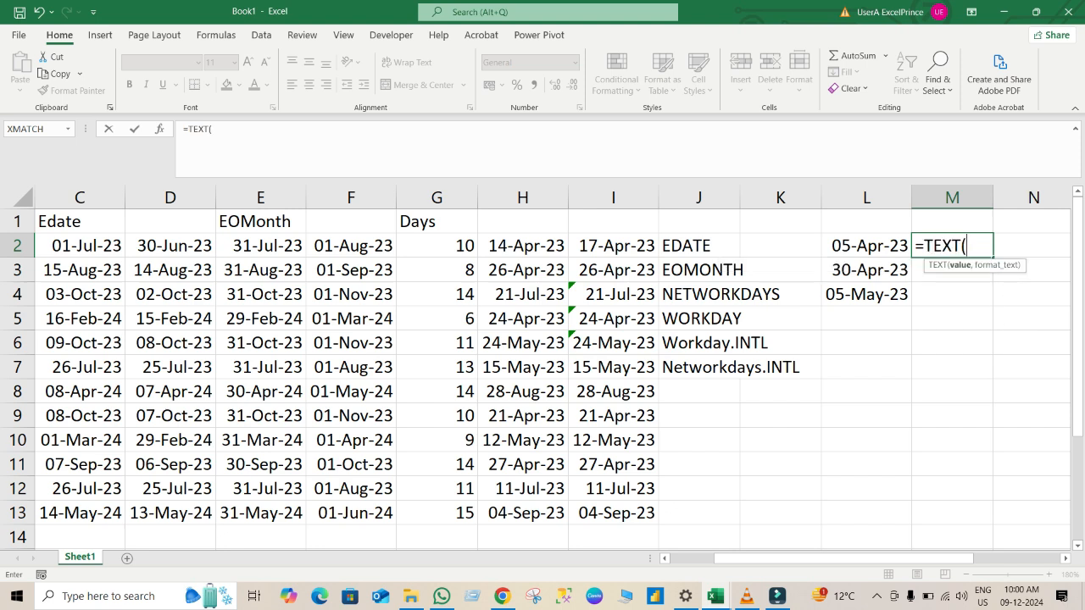
key("Left")
type(",\"ddd")
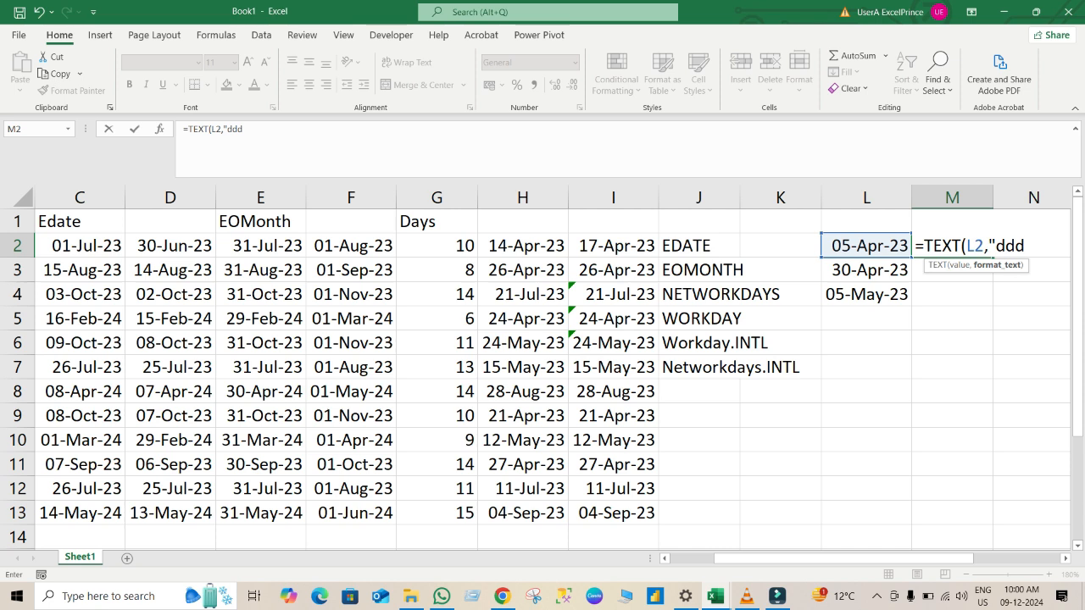
key("Return")
key("Return")
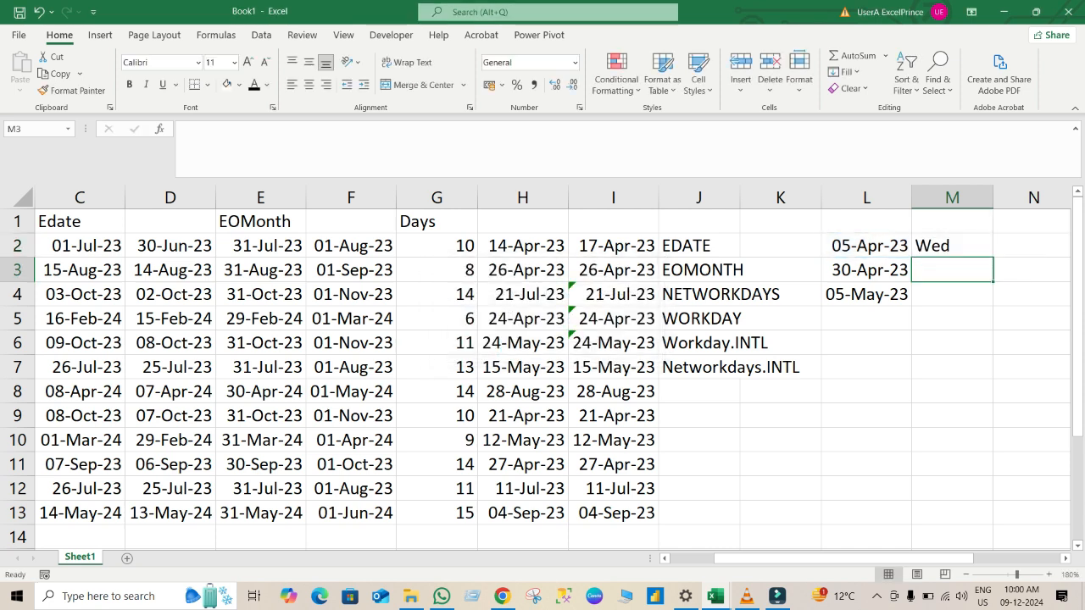
left_click(952, 246)
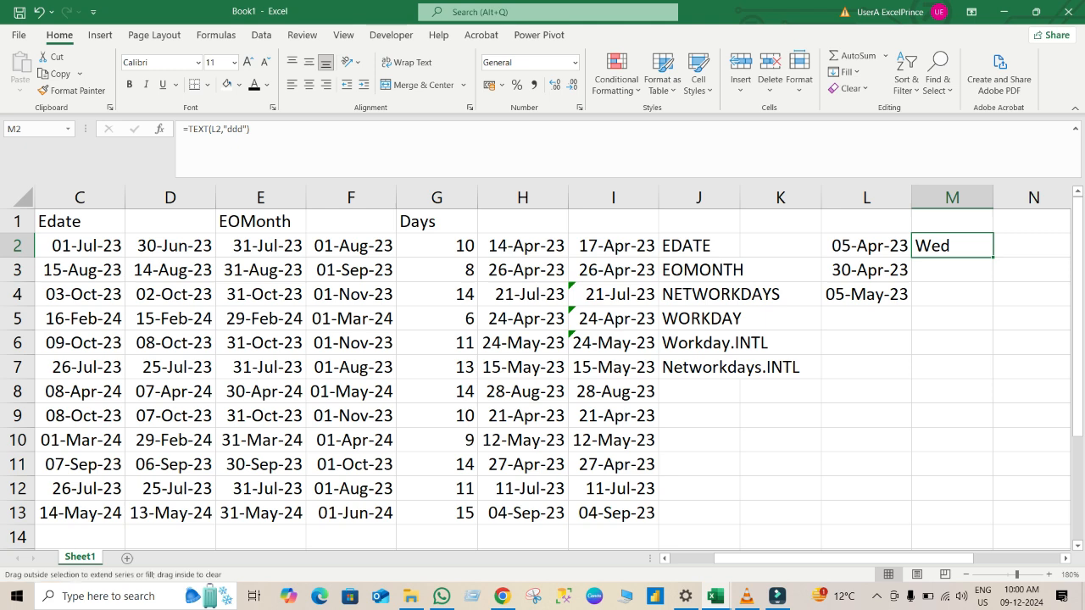
double_click(992, 258)
left_click(866, 343)
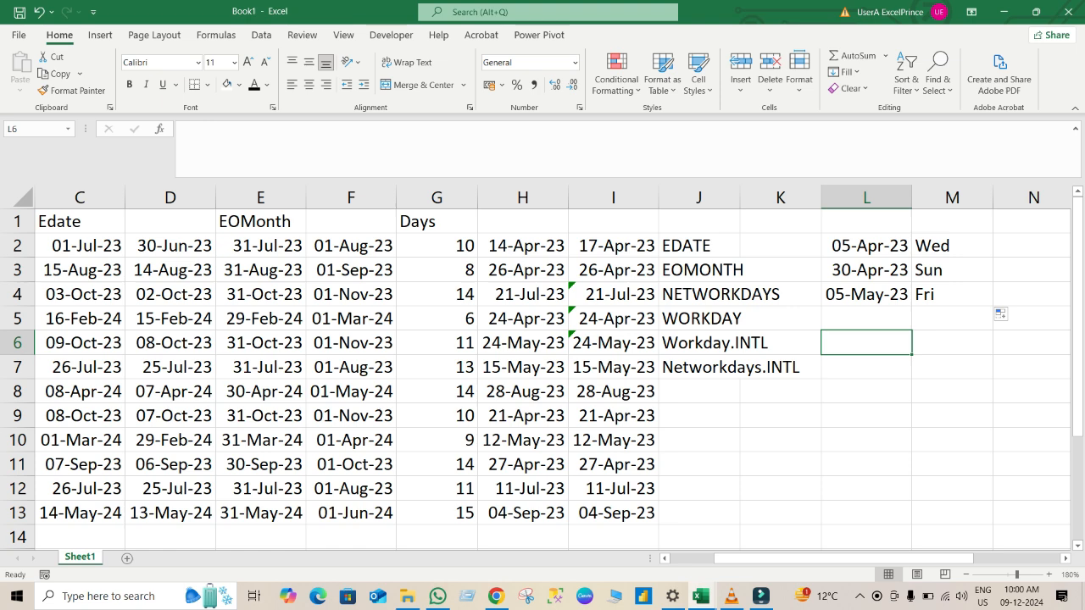
Change the holiday date in cell L4 to 15-05-2023.
left_click(613, 270)
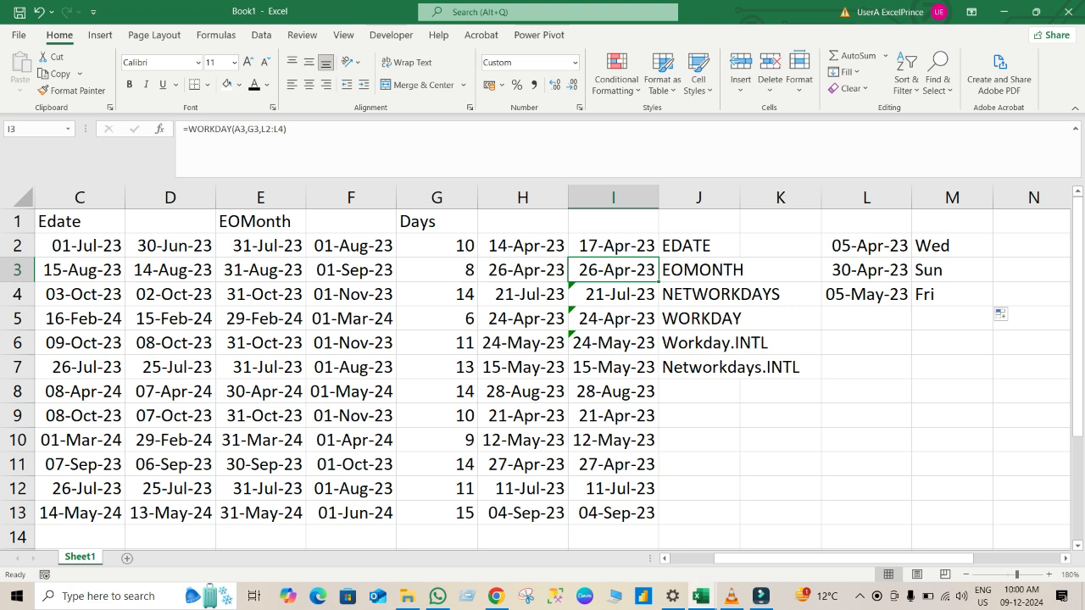
left_click(187, 129)
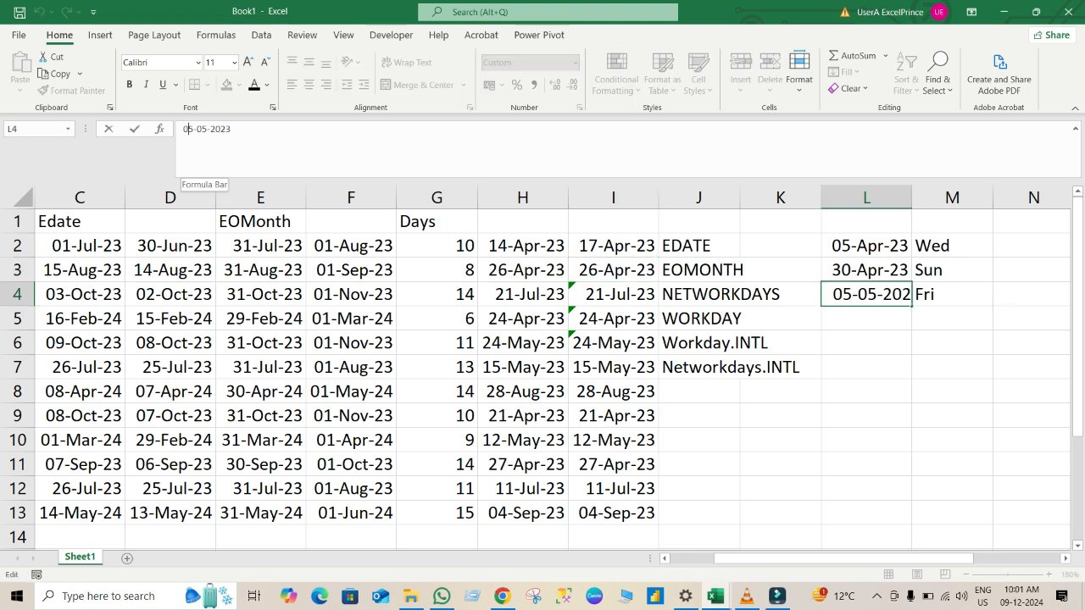
key("BackSpace")
type("15-")
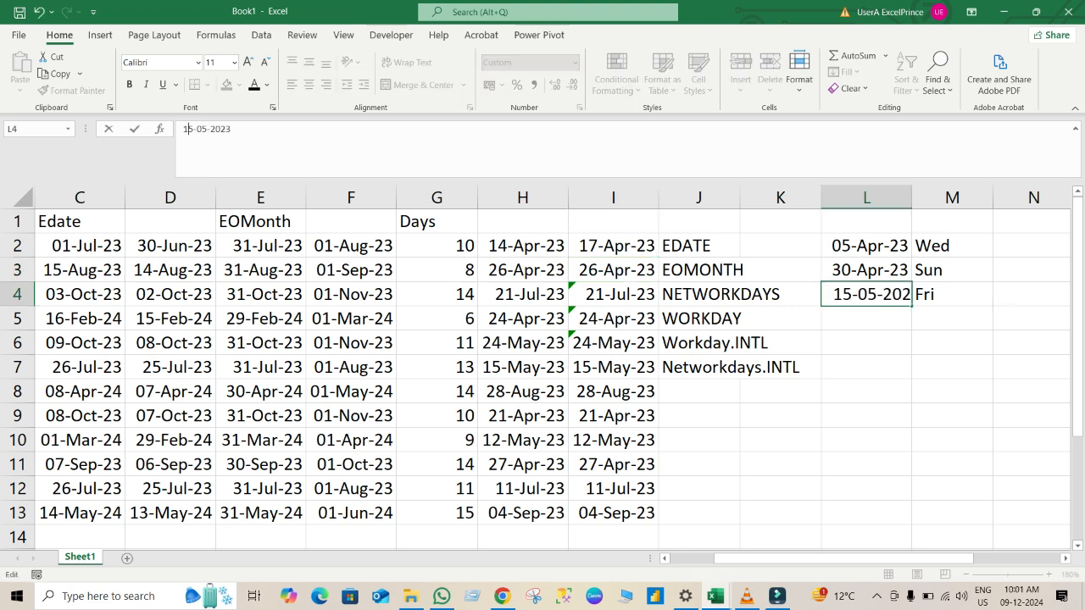
key("Return")
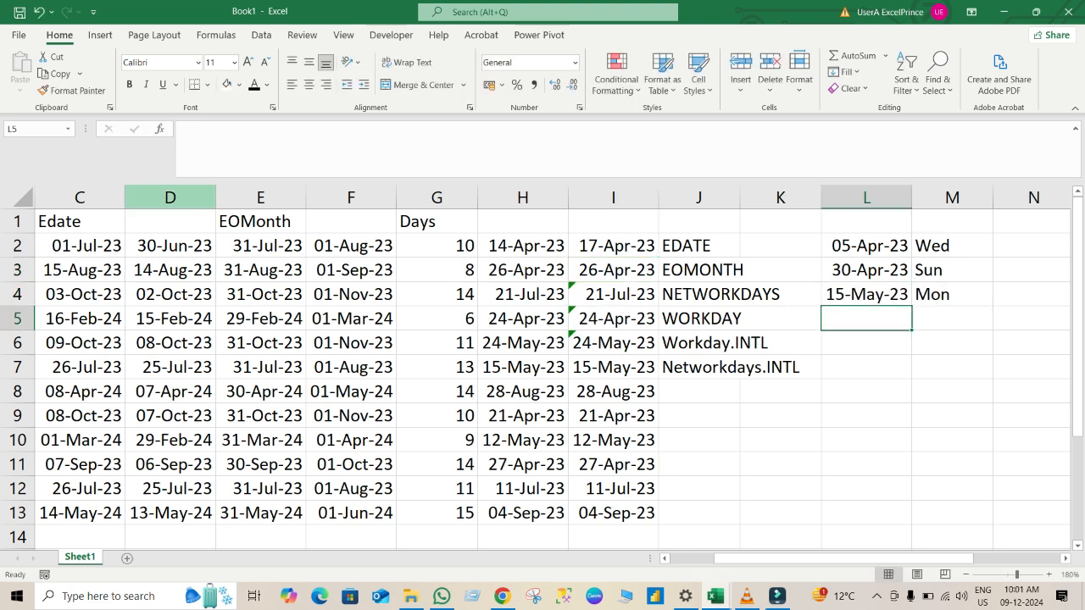
Make the holiday range in the I2 WORKDAY formula absolute as $L$2:$L$4 and fill the formula down to I13.
left_click(614, 246)
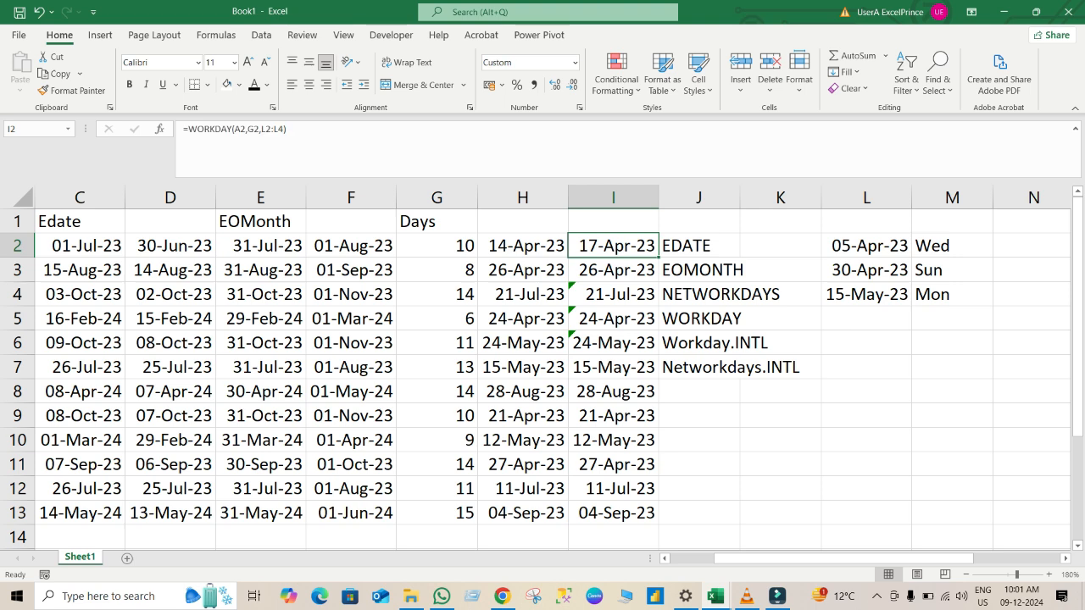
key("ctrl+shift+Down")
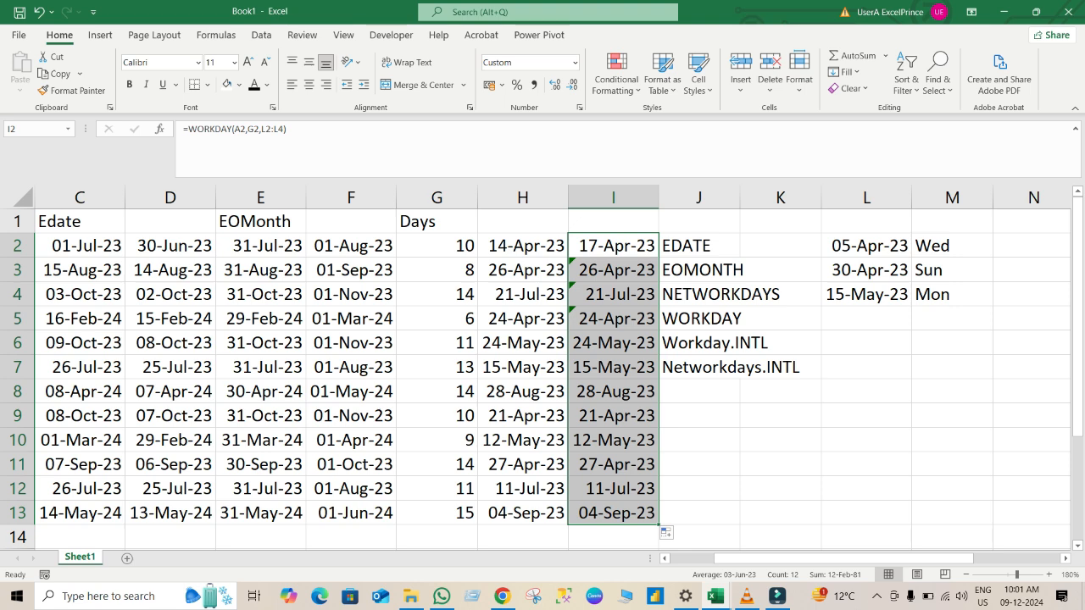
key("F2")
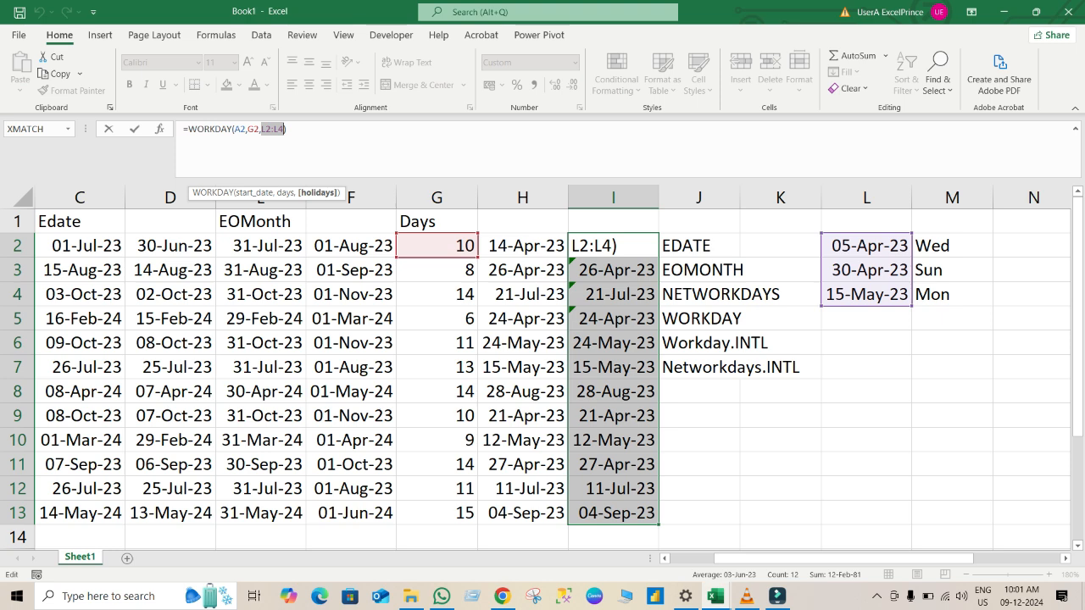
key("F4")
key("Return")
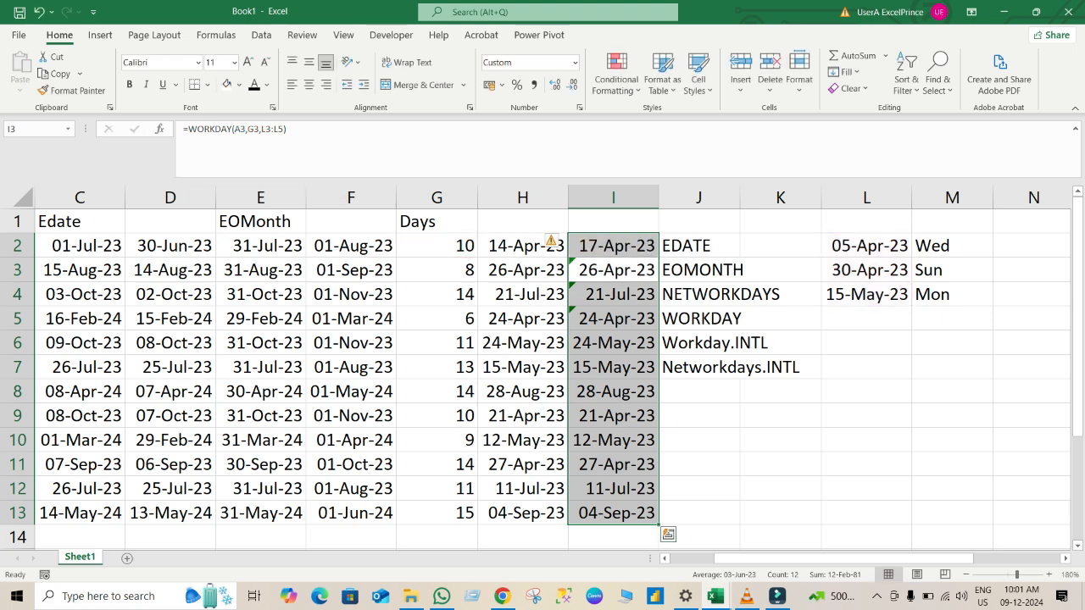
key("Up")
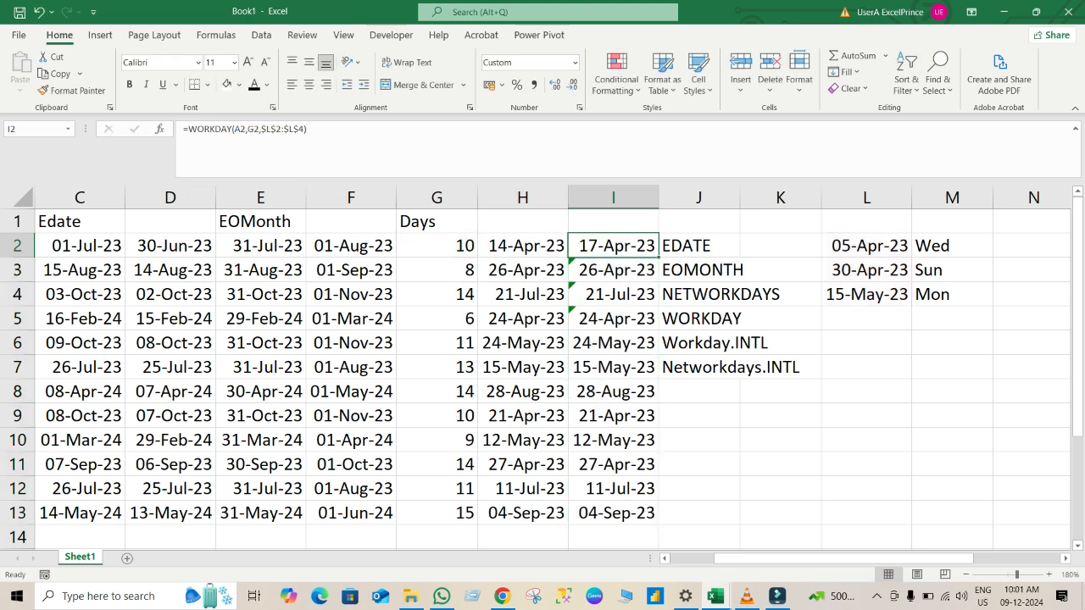
double_click(659, 257)
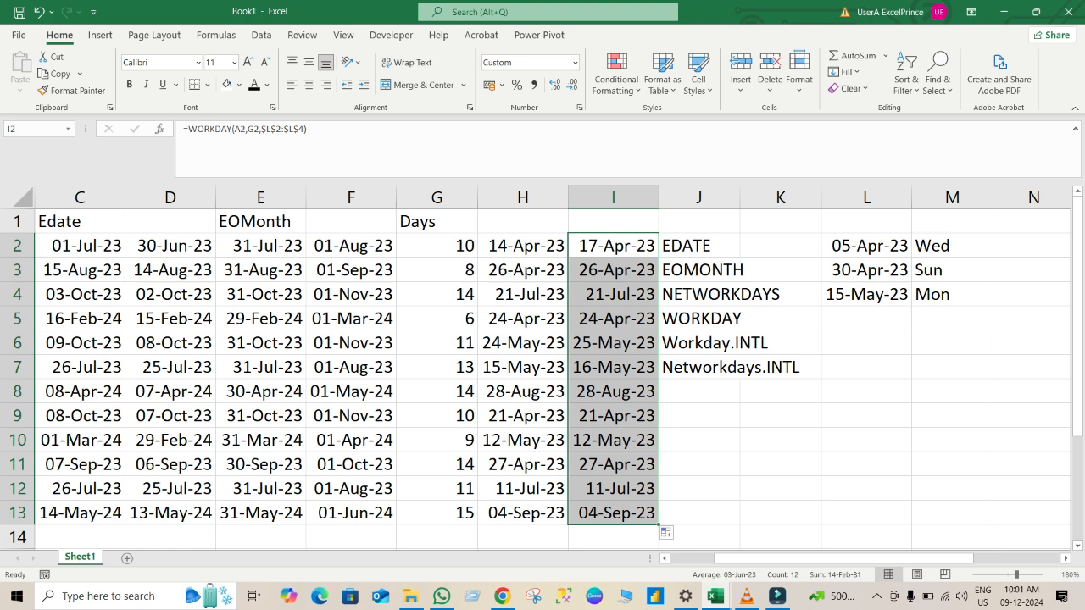
Check the refilled WORKDAY results in I9, I7 and I6 against the start date in A6.
left_click(613, 416)
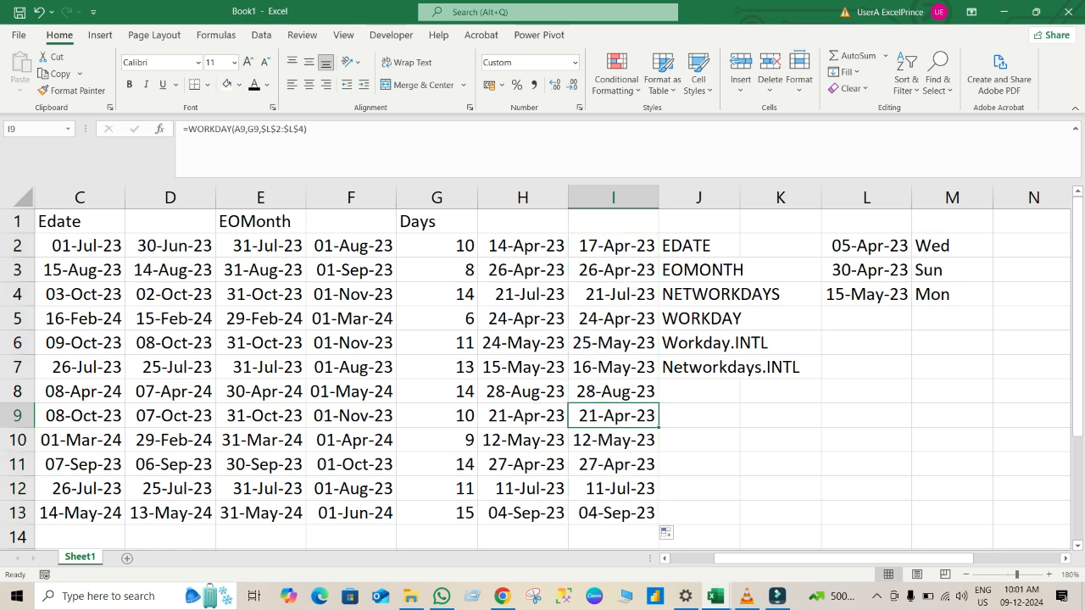
left_click(613, 367)
left_click(613, 343)
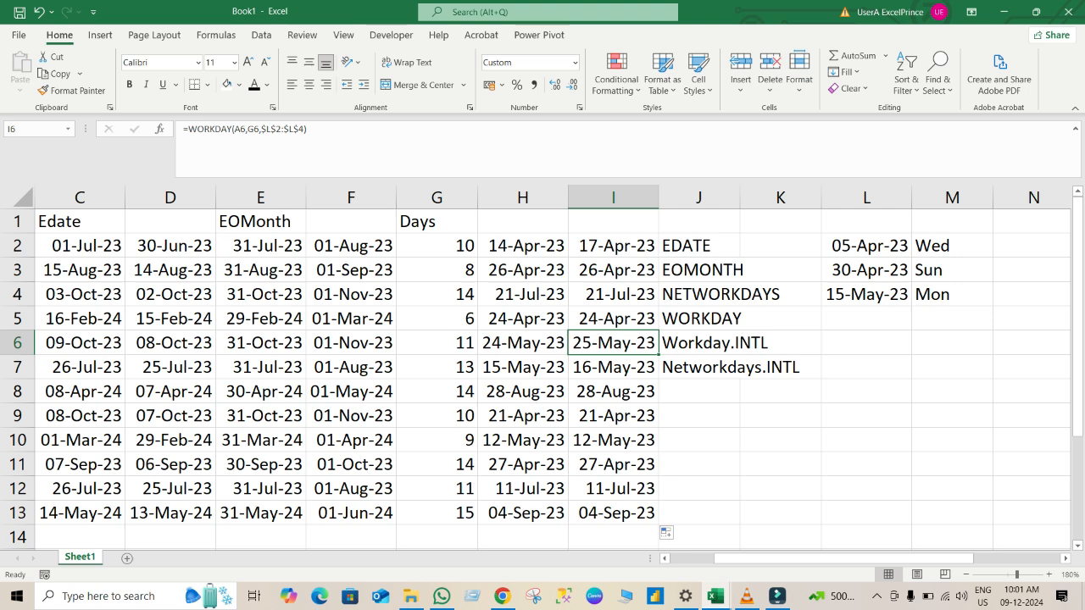
key("Left")
key("Left")
key("Left")
key("Left")
key("Left")
key("Left")
key("Left")
key("Left")
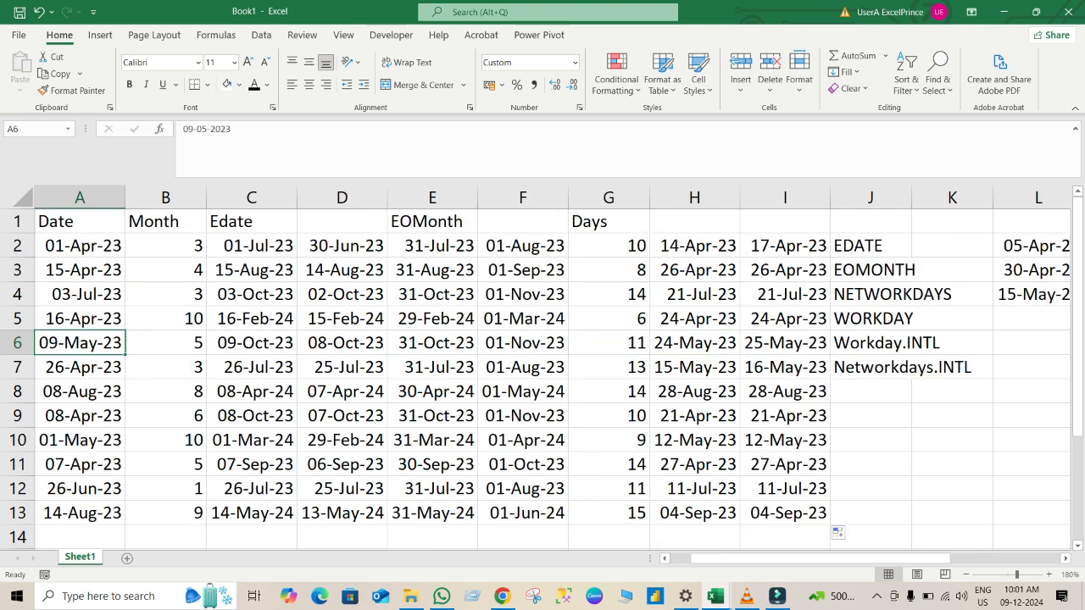
Enter the heading Workday in cell H1.
left_click(695, 221)
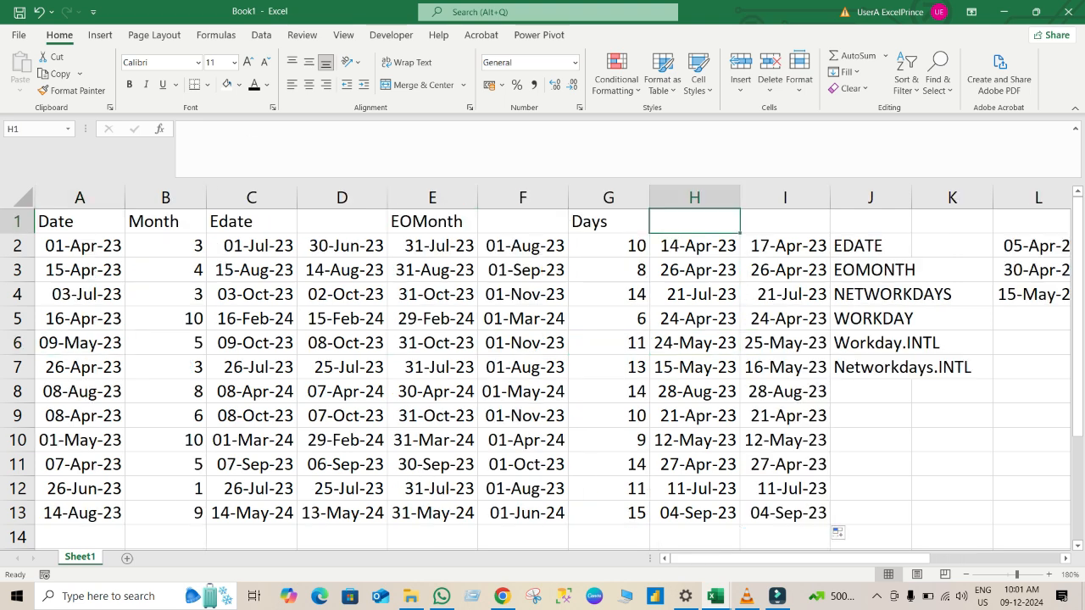
type("Work")
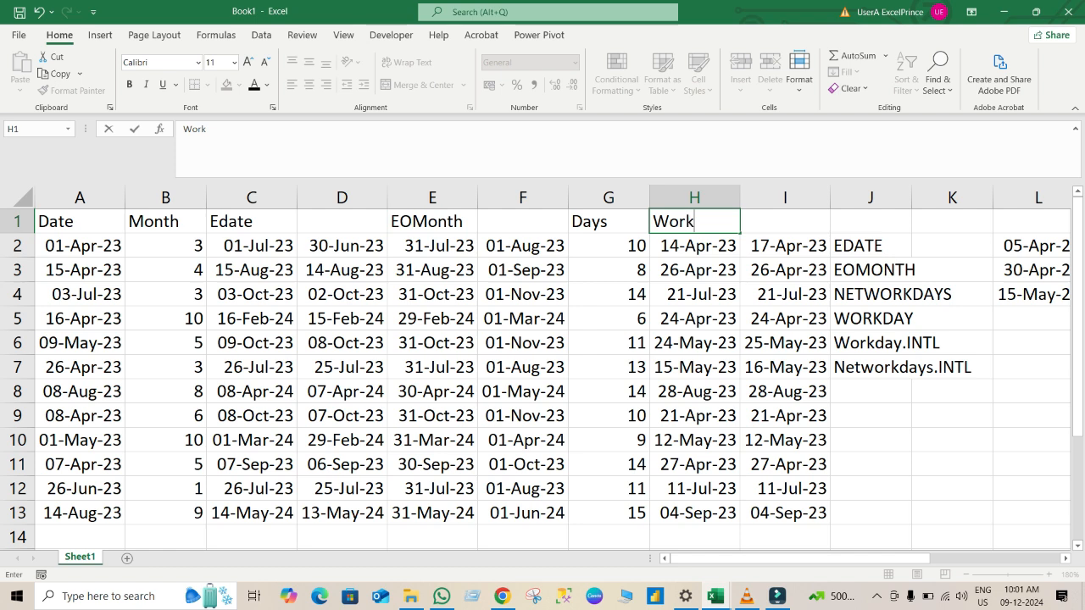
type("day")
key("Right")
key("Down")
key("Down")
key("Down")
key("Down")
key("Down")
key("Down")
key("Down")
key("Down")
key("Down")
key("Down")
key("Down")
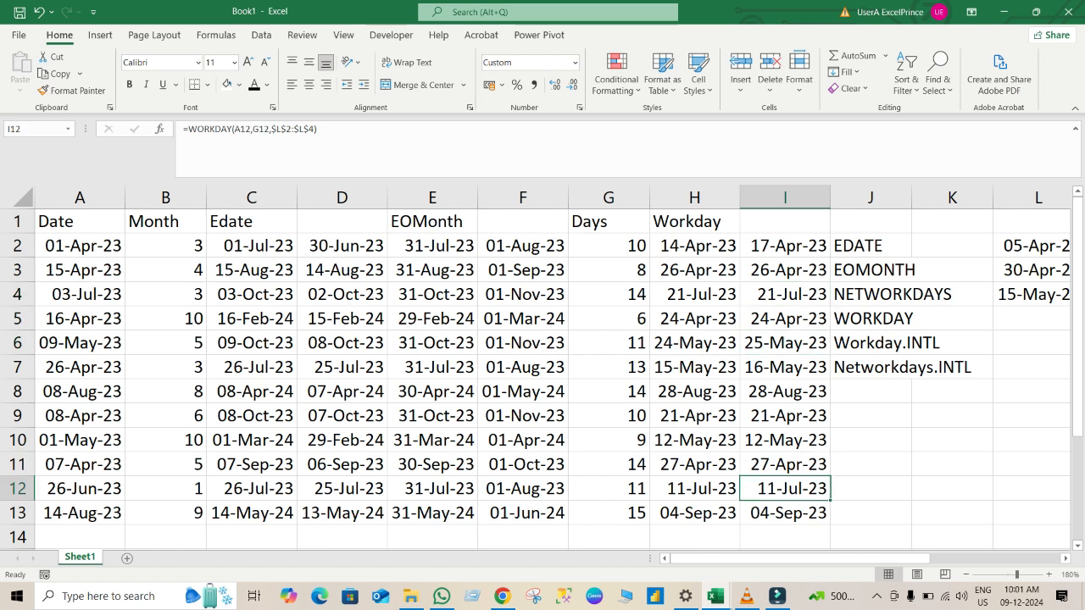
Copy the Date column A1:A13 and paste it below the table starting at cell A16.
key("ctrl+Home")
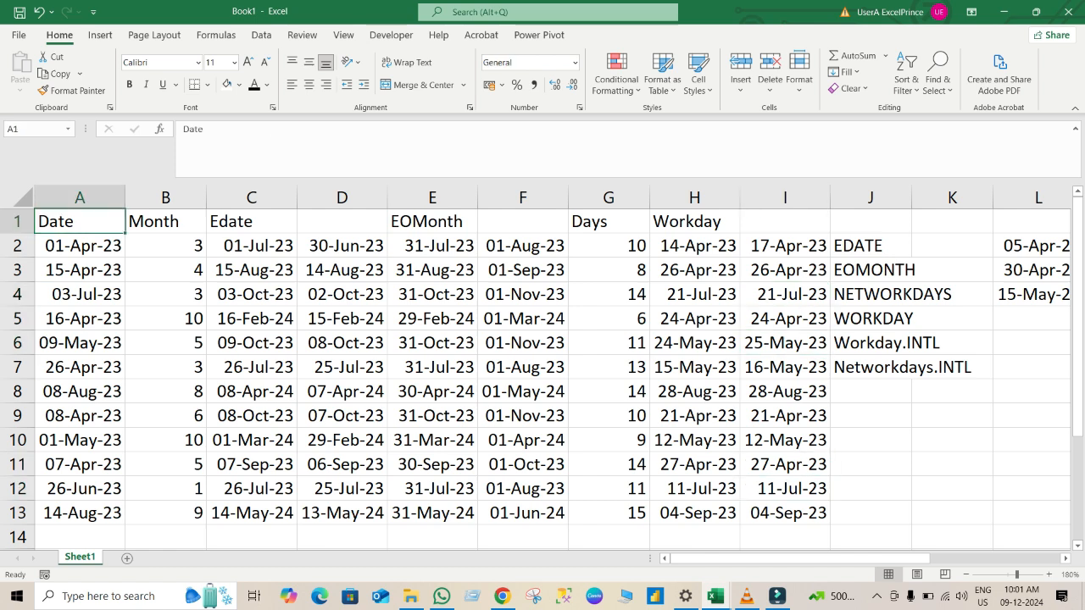
key("ctrl+shift+Down")
key("ctrl+c")
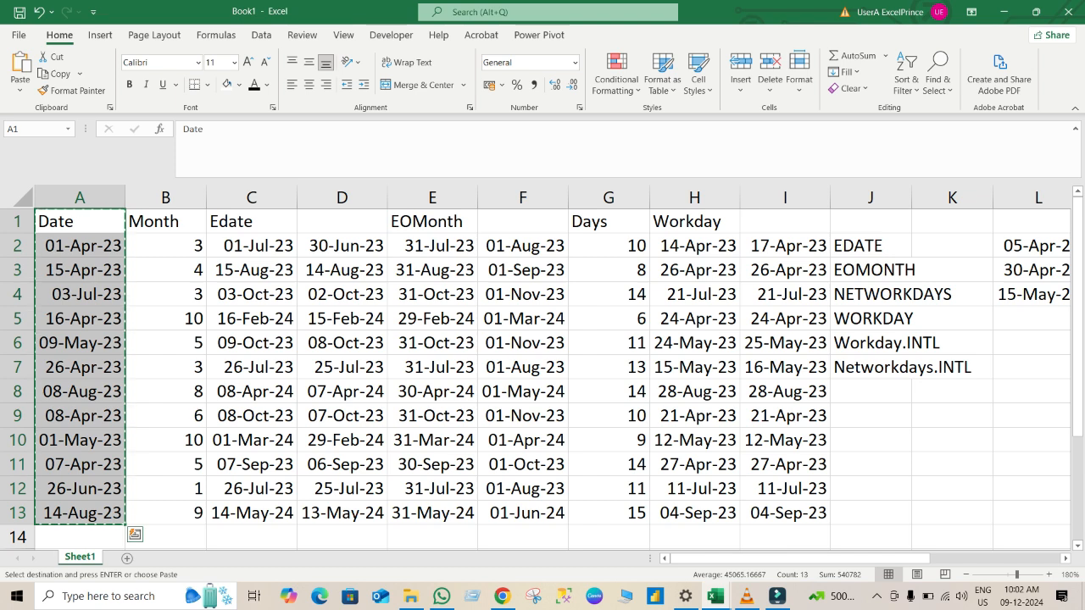
key("Down")
key("Down")
key("Down")
key("Down")
key("Down")
key("Down")
key("Down")
key("Down")
key("Down")
key("Down")
key("Down")
key("Down")
key("Down")
key("Down")
key("Down")
key("Down")
key("Down")
key("Down")
key("Down")
key("Down")
key("Down")
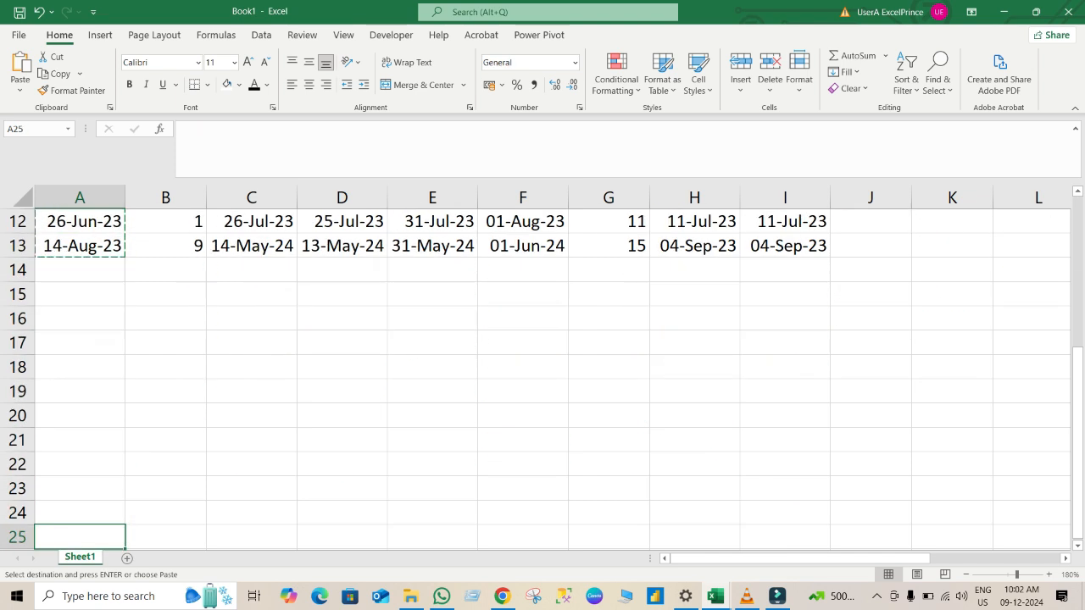
key("Up")
key("Up")
key("Up")
key("Up")
key("Up")
key("Up")
key("Up")
key("Up")
key("Up")
key("Up")
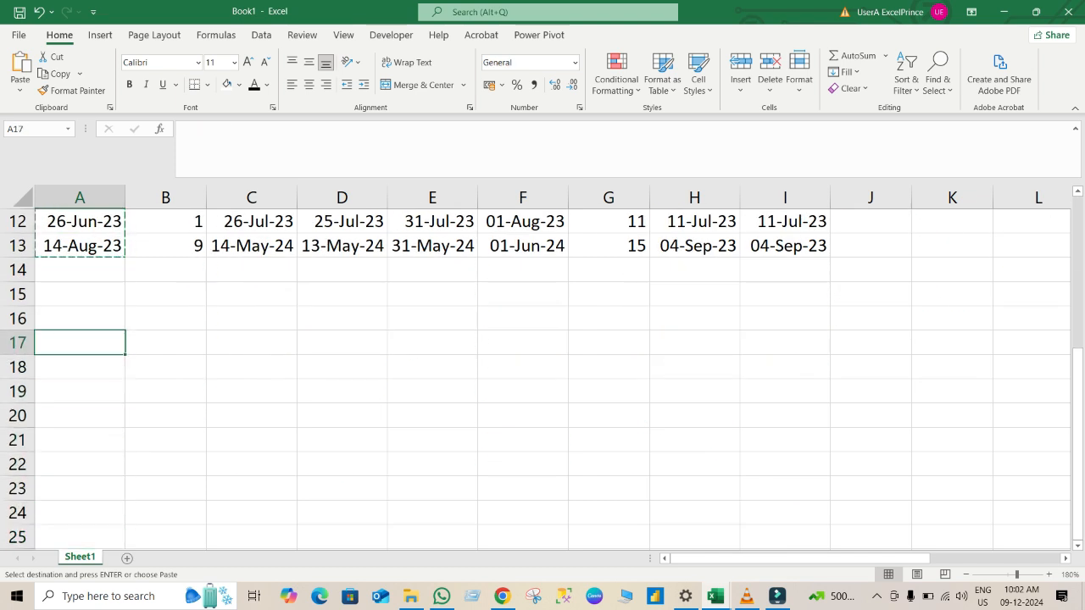
key("Down")
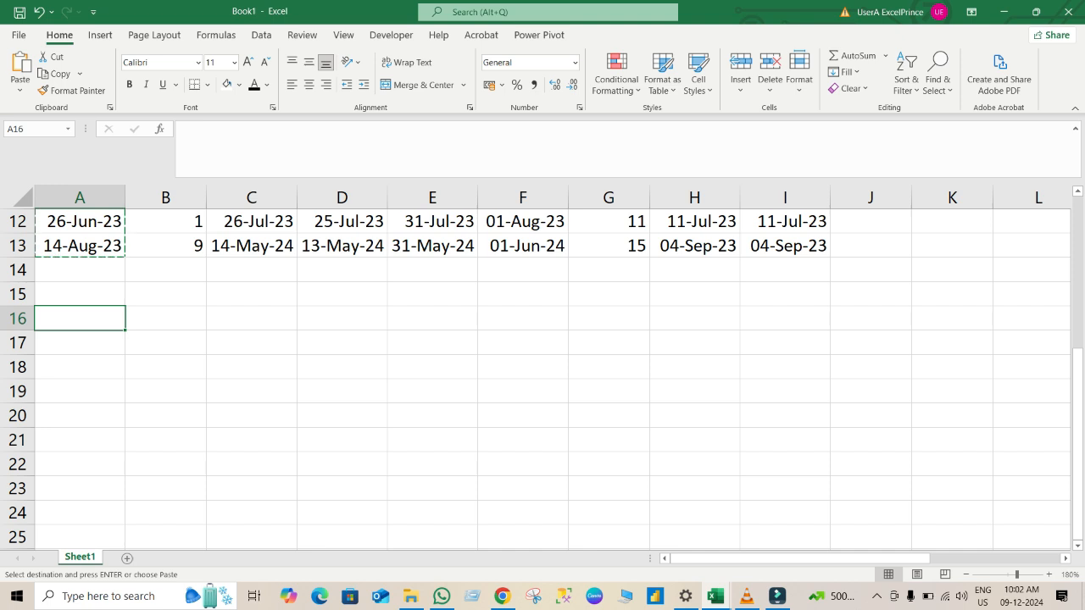
key("ctrl+v")
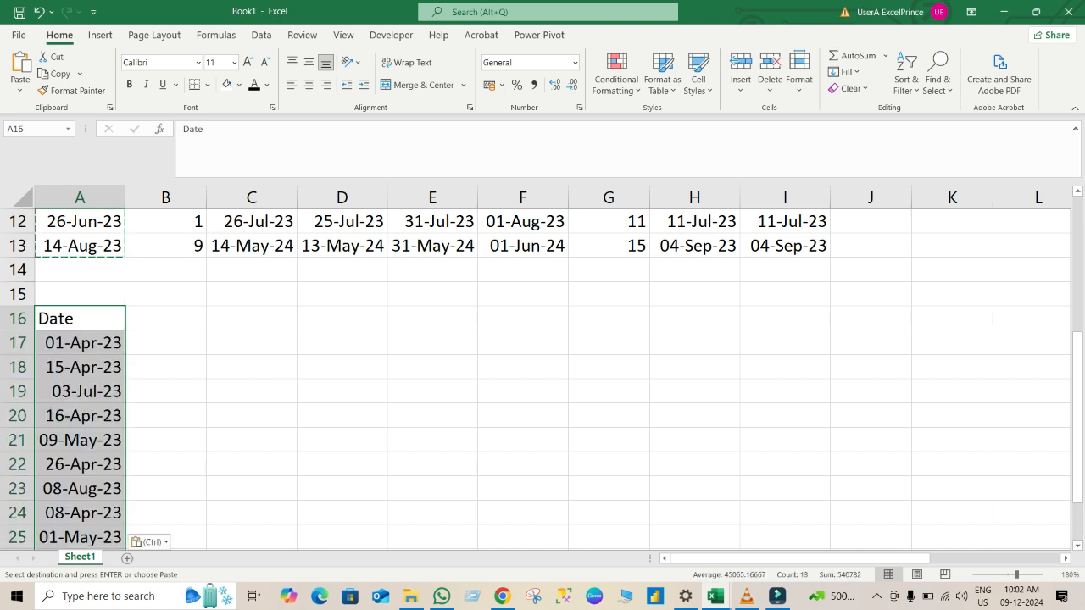
Examine the pasted date list to its end and the original table above it.
left_click(784, 367)
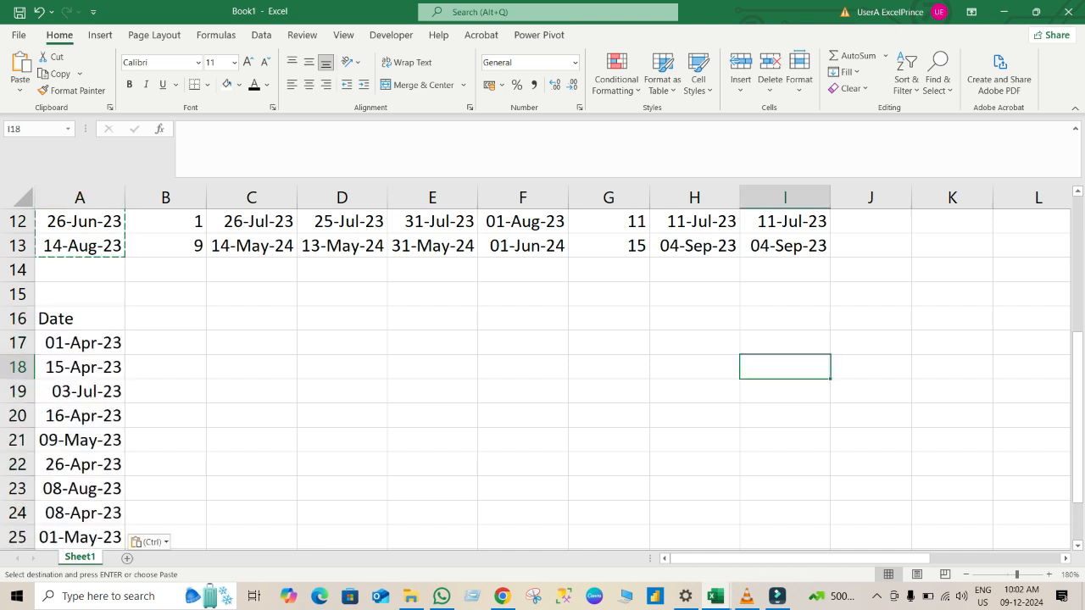
key("Down")
key("Down")
key("Down")
key("Down")
key("Down")
key("Down")
key("Down")
key("Down")
key("Down")
key("Down")
key("Down")
key("Down")
key("Up")
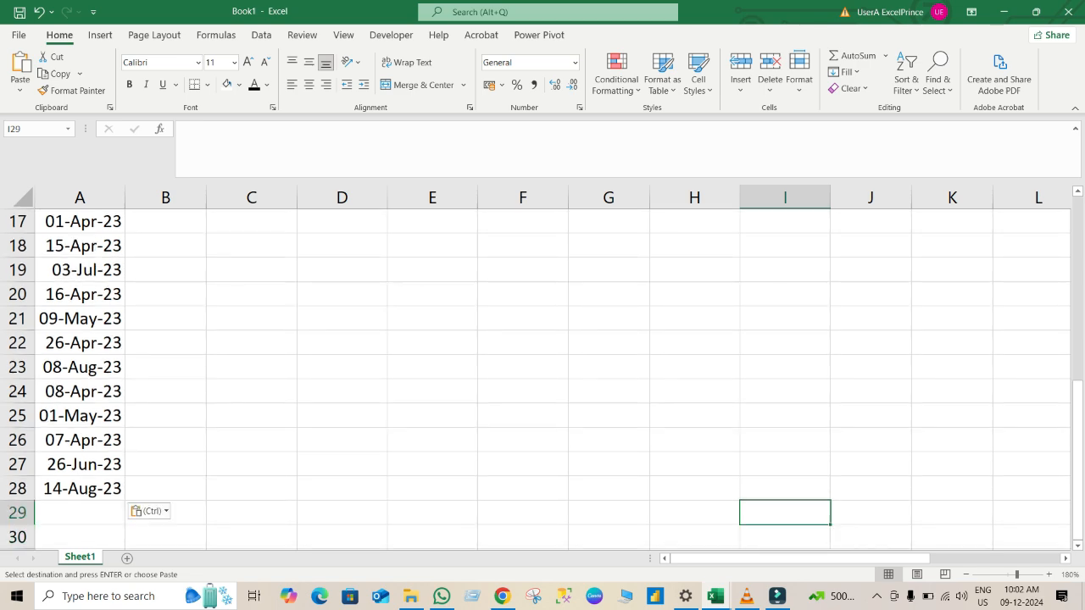
key("Up")
key("Up")
key("Up")
key("Up")
key("Up")
key("Up")
key("Up")
key("Up")
key("Up")
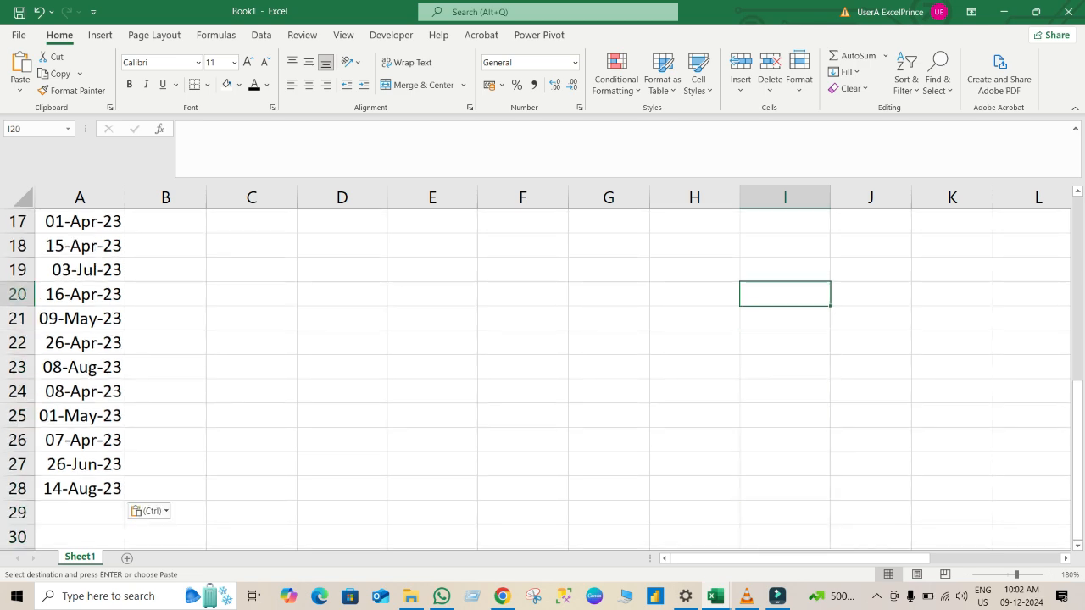
key("Up")
key("Up")
key("Up")
key("Up")
key("Up")
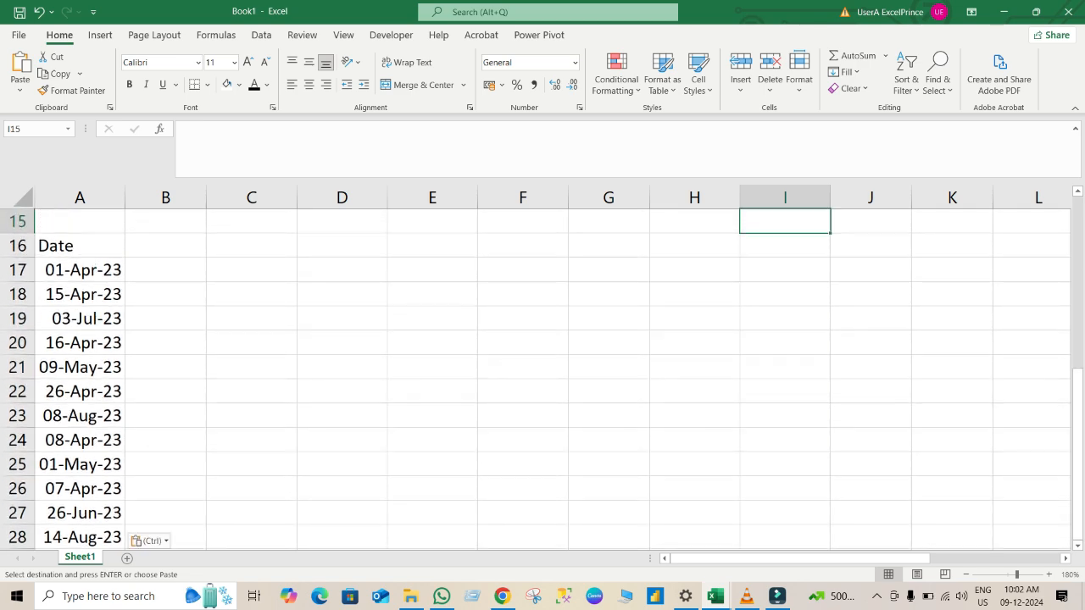
key("Up")
key("Up")
key("Up")
key("Up")
key("Up")
key("Up")
key("Up")
key("Up")
key("Up")
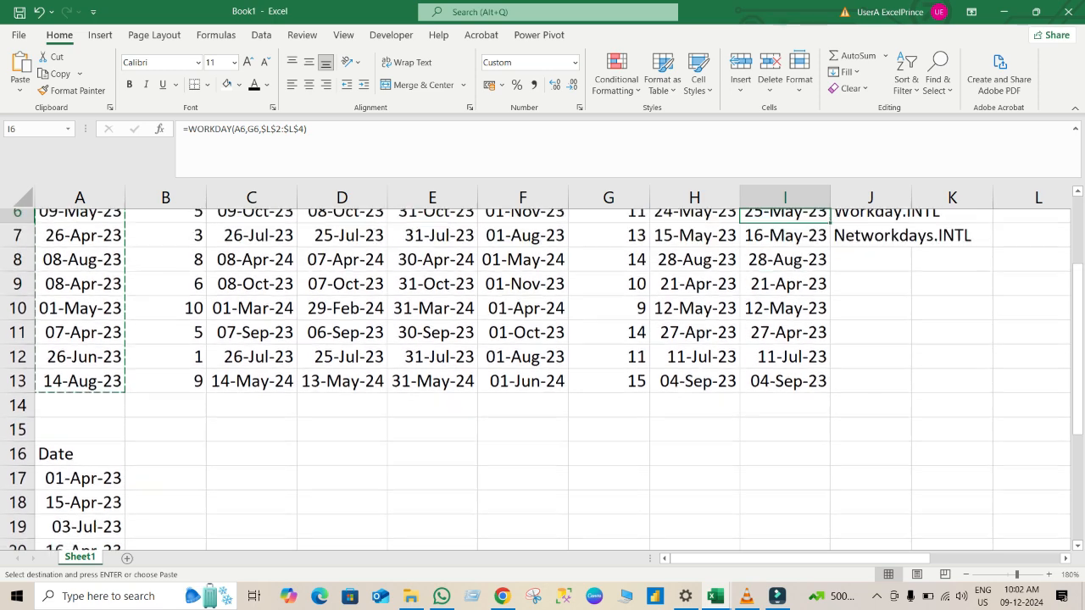
key("Up")
key("Up")
key("Up")
key("Up")
key("Up")
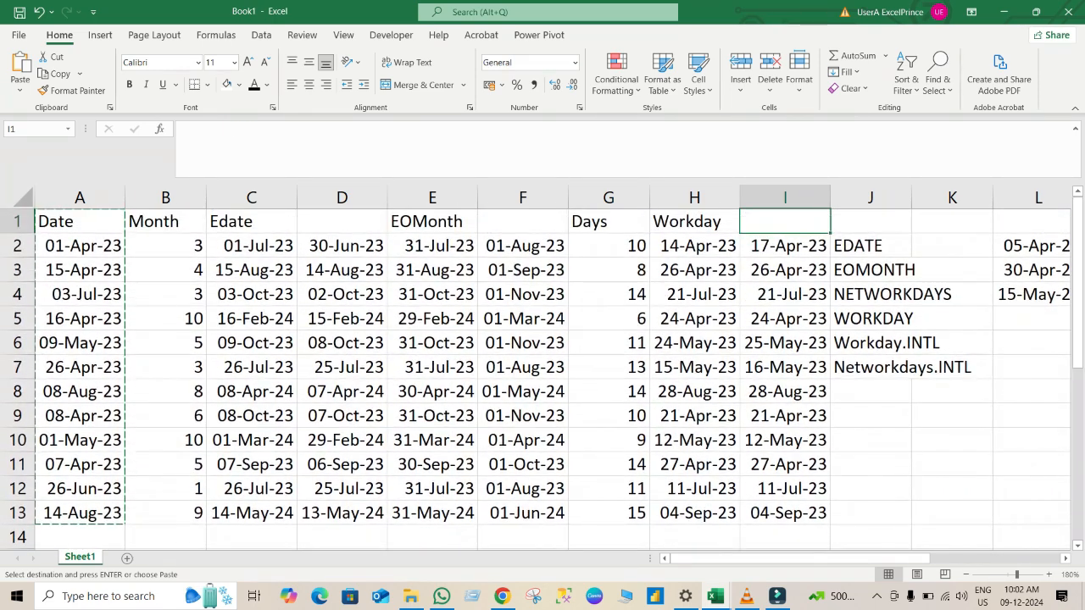
key("Right")
key("Down")
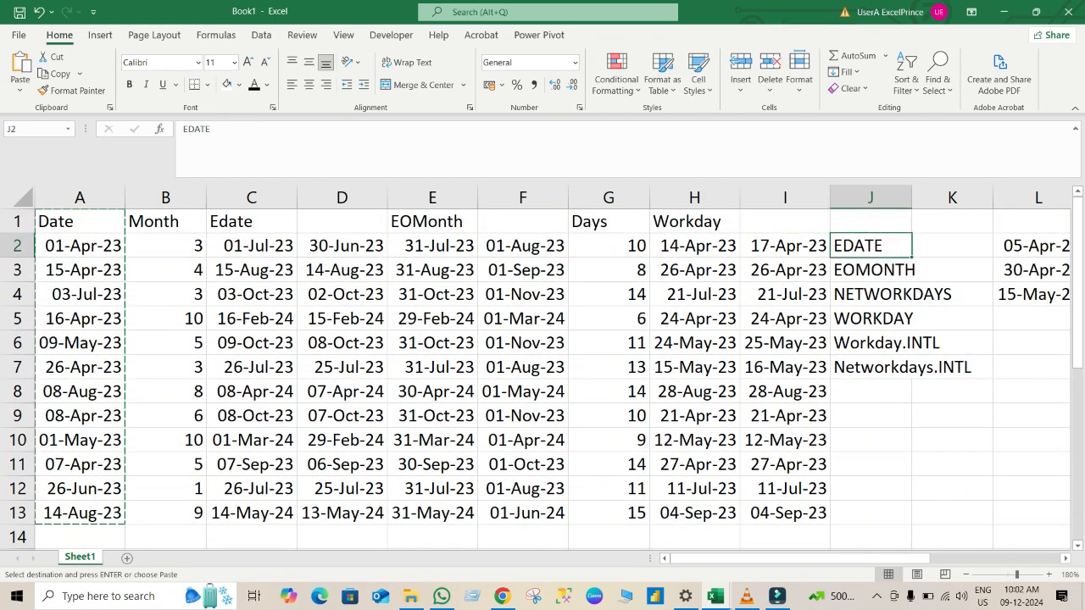
key("ctrl+shift+Down")
key("ctrl+shift+Down")
key("ctrl+shift+Up")
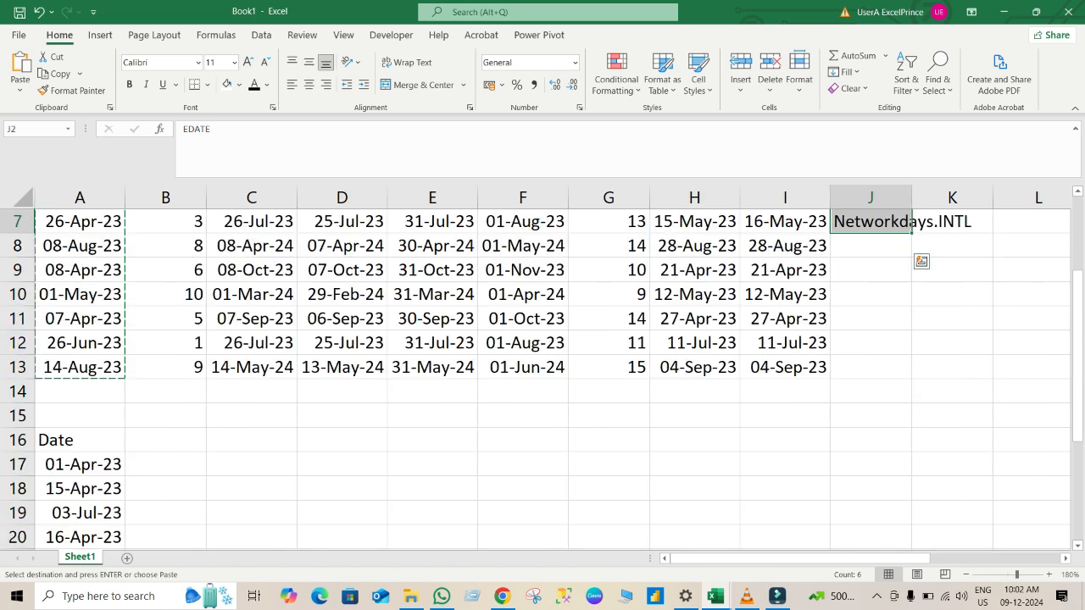
key("ctrl+c")
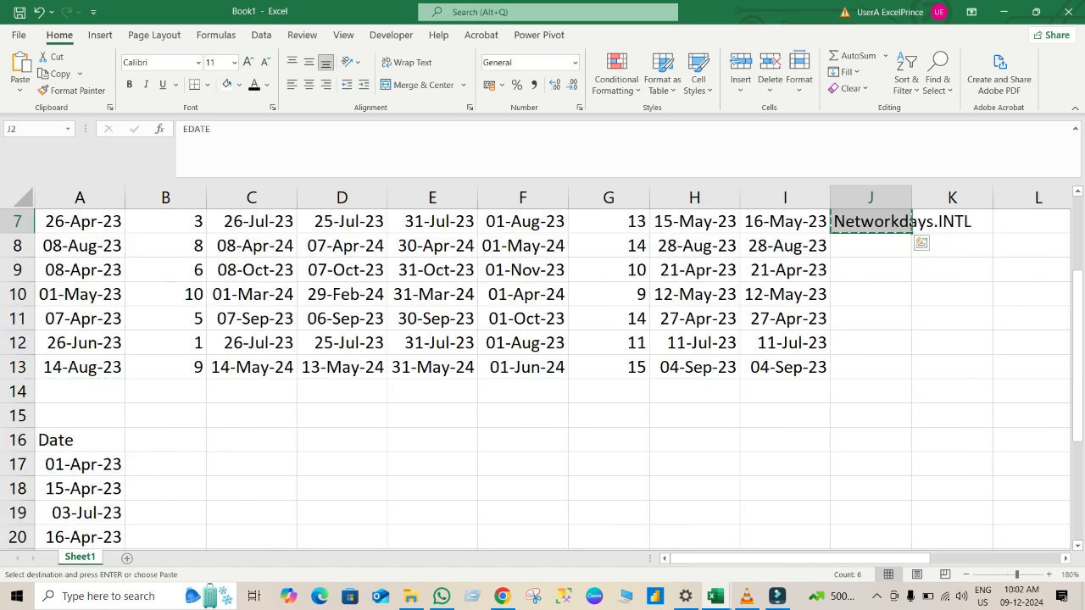
left_click(871, 294)
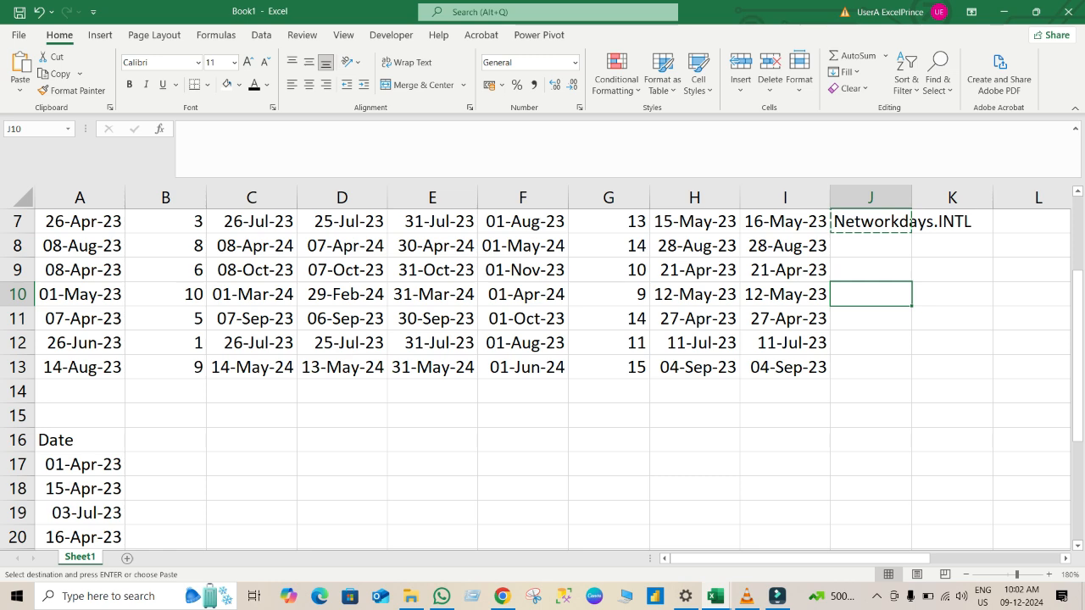
Copy the Workday.INTL label from J6 into cell C16 as a heading for the new date list.
left_click(870, 270)
key("Up")
key("Up")
key("Up")
key("Up")
key("Up")
key("Up")
key("Up")
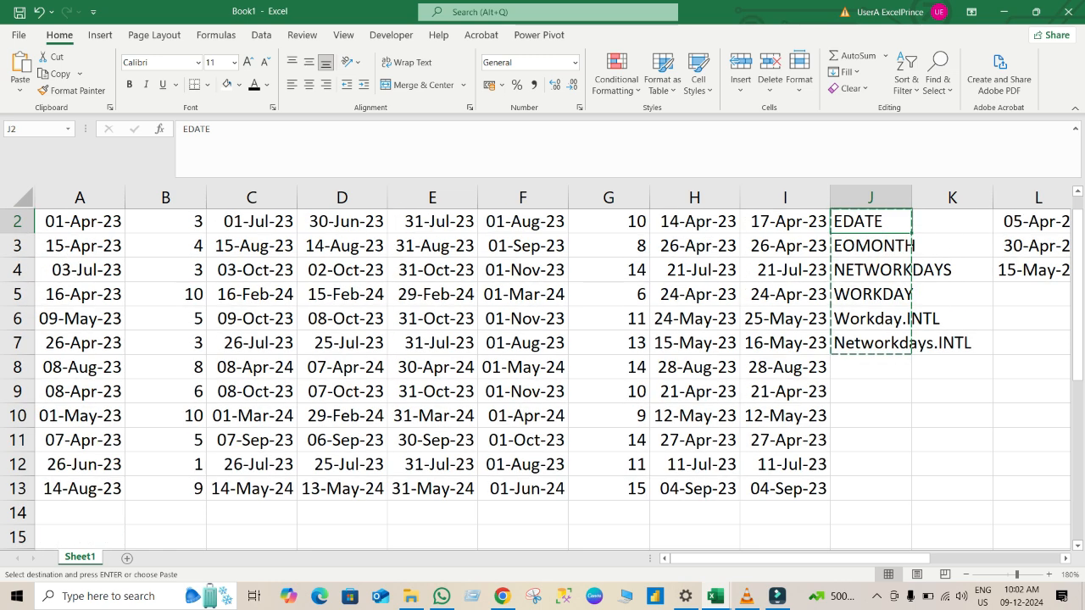
key("Down")
key("Down")
key("Down")
key("Down")
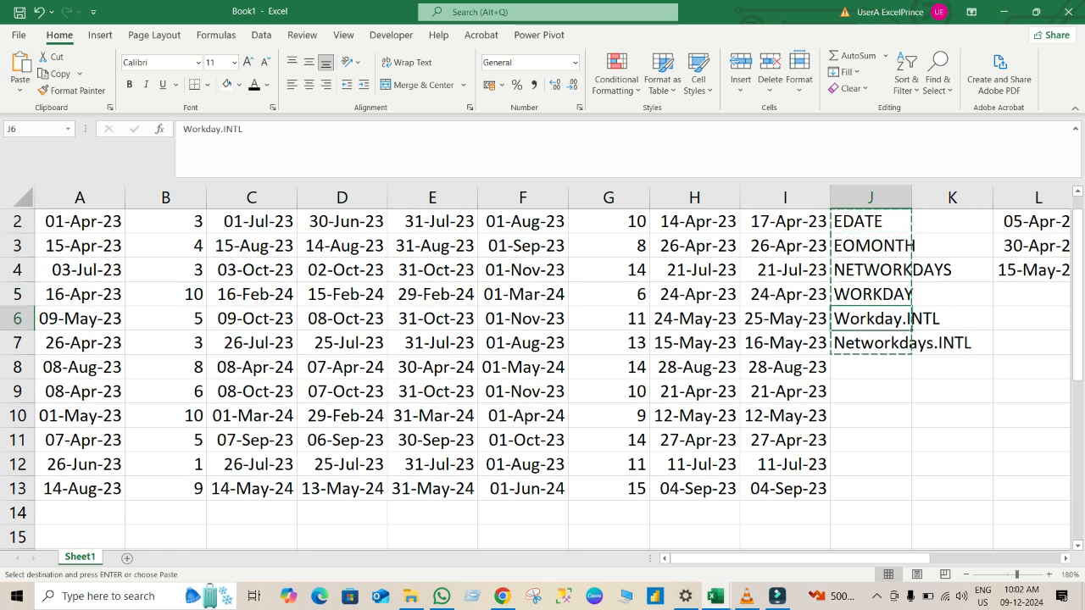
key("ctrl+c")
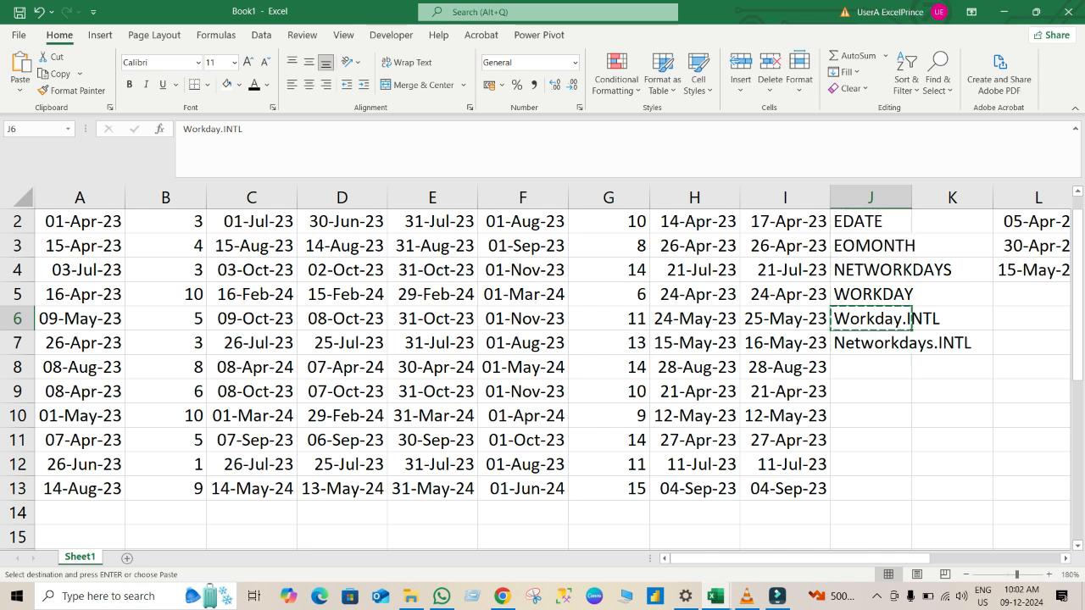
key("Left")
key("ctrl+Down")
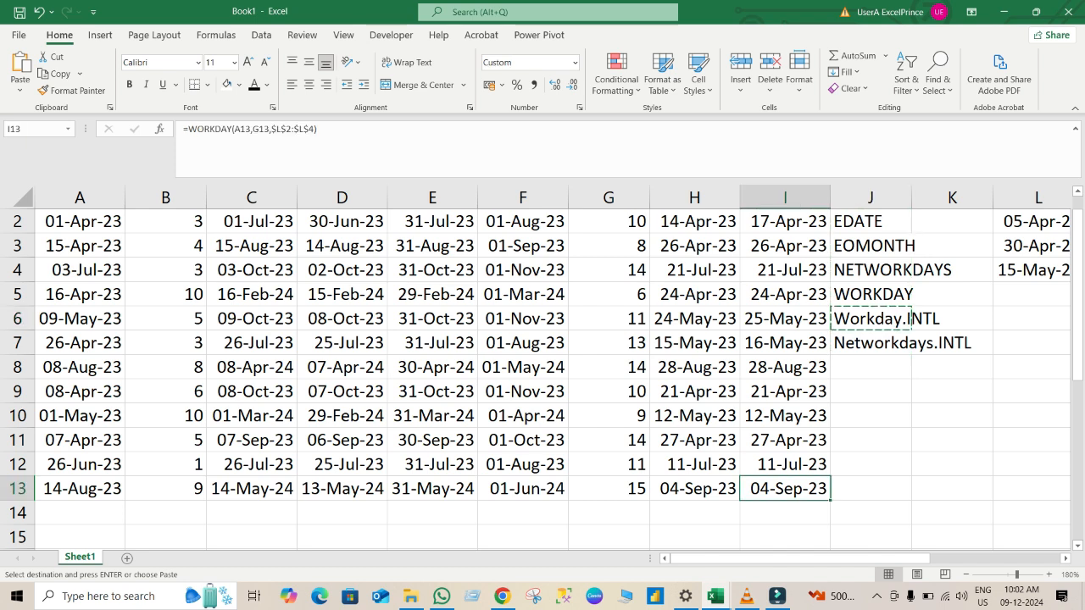
key("Down")
key("Down")
key("Down")
key("Down")
key("Down")
key("Down")
key("Down")
key("Down")
key("Down")
key("Down")
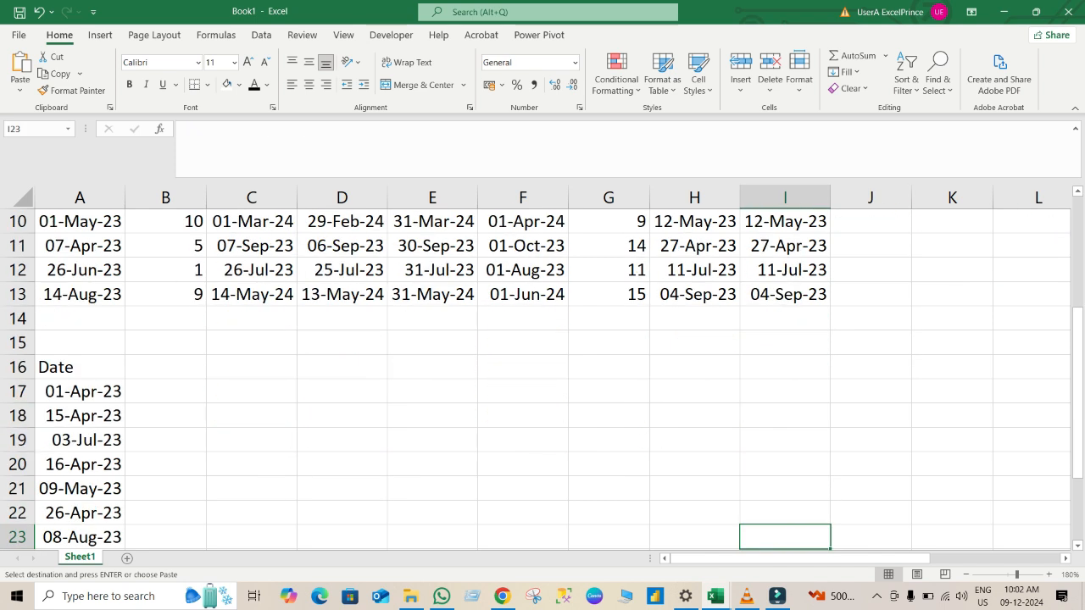
left_click(252, 367)
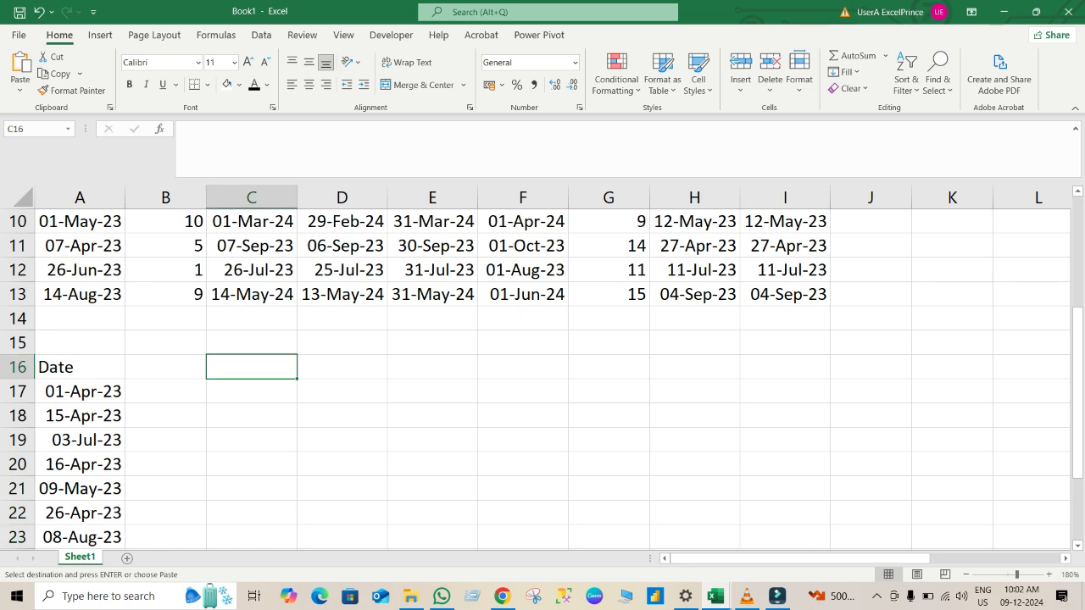
key("ctrl+v")
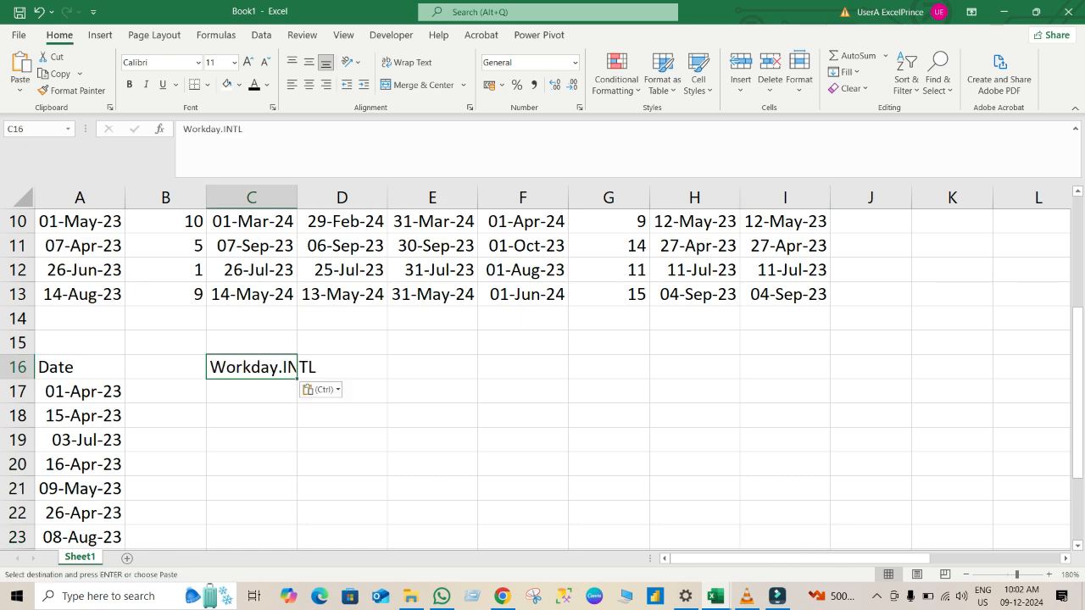
Copy the Days values G2:G13 and paste them beside the lower date list starting at cell B17.
key("Right")
key("Right")
key("Up")
key("Up")
key("Up")
key("ctrl+Up")
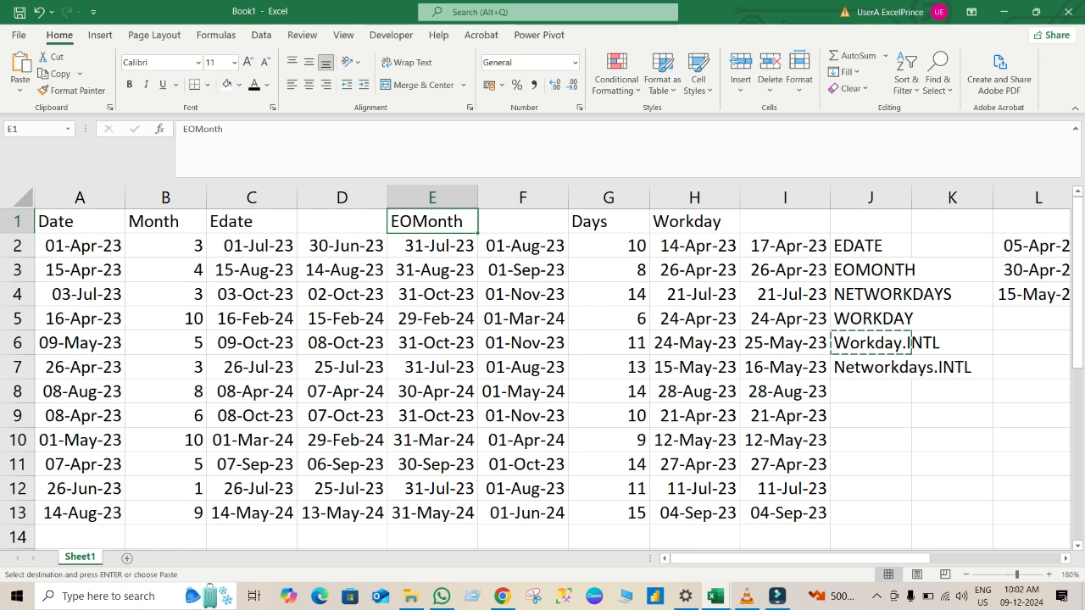
key("Right")
key("Right")
key("Down")
key("ctrl+shift+Down")
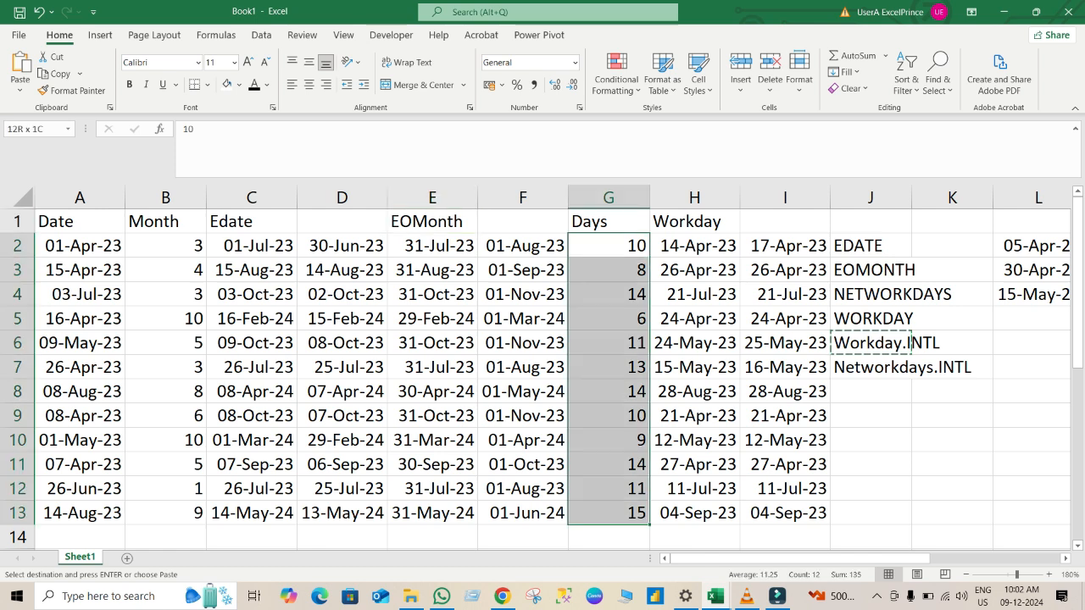
key("ctrl+c")
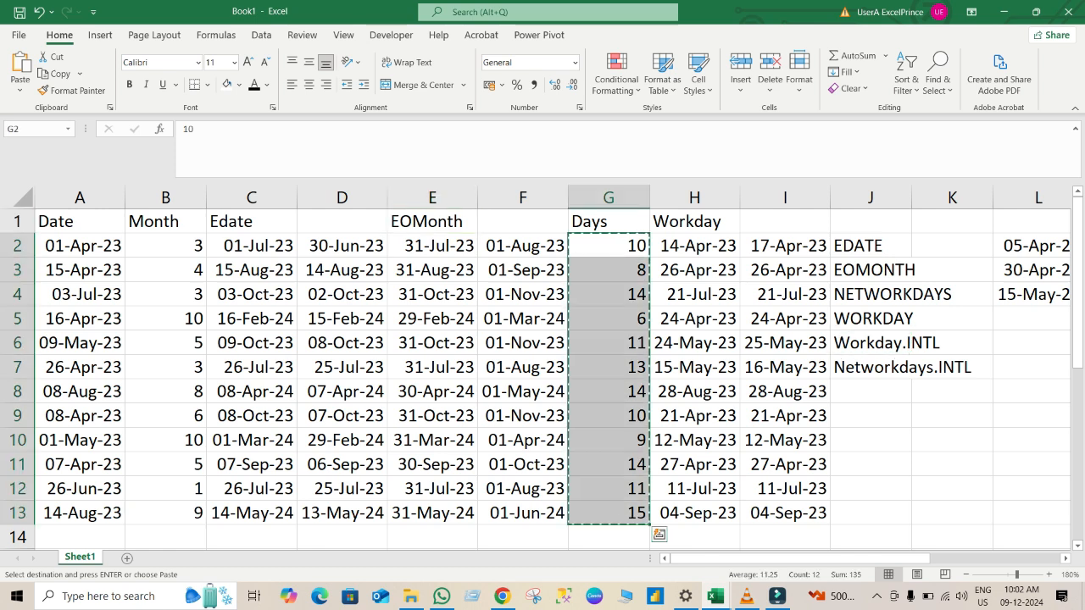
left_click(785, 465)
key("Down")
key("Down")
key("Down")
key("Down")
key("Down")
key("Down")
key("Down")
key("Down")
key("Down")
key("Down")
key("Down")
key("Down")
key("Down")
key("Down")
key("Down")
key("Down")
key("Down")
key("Down")
key("Down")
key("Down")
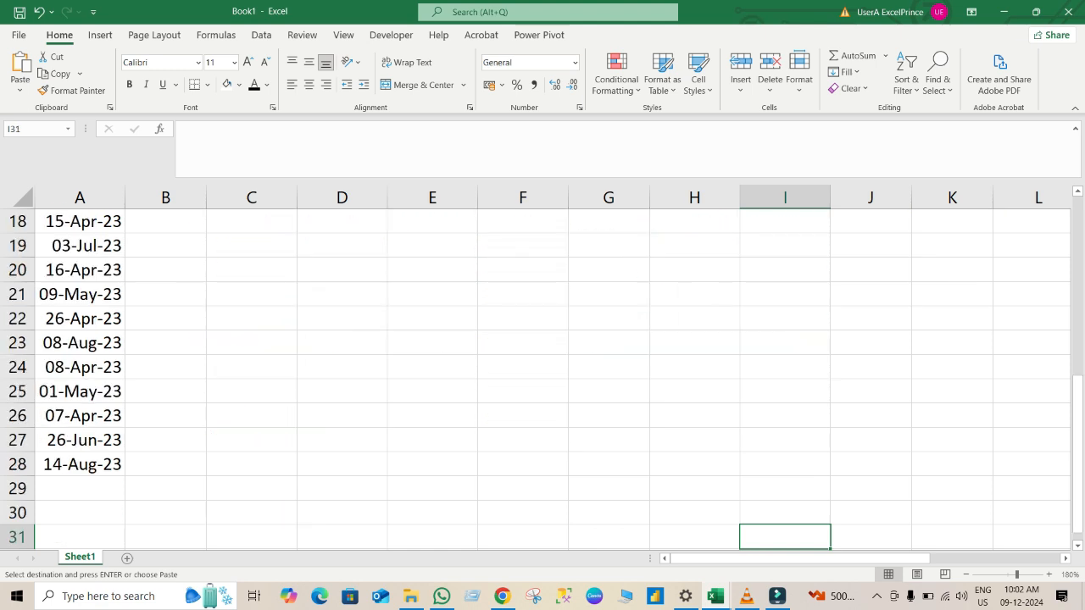
key("Down")
key("Down")
key("Up")
key("Up")
key("Up")
key("Up")
key("Up")
key("Up")
key("Up")
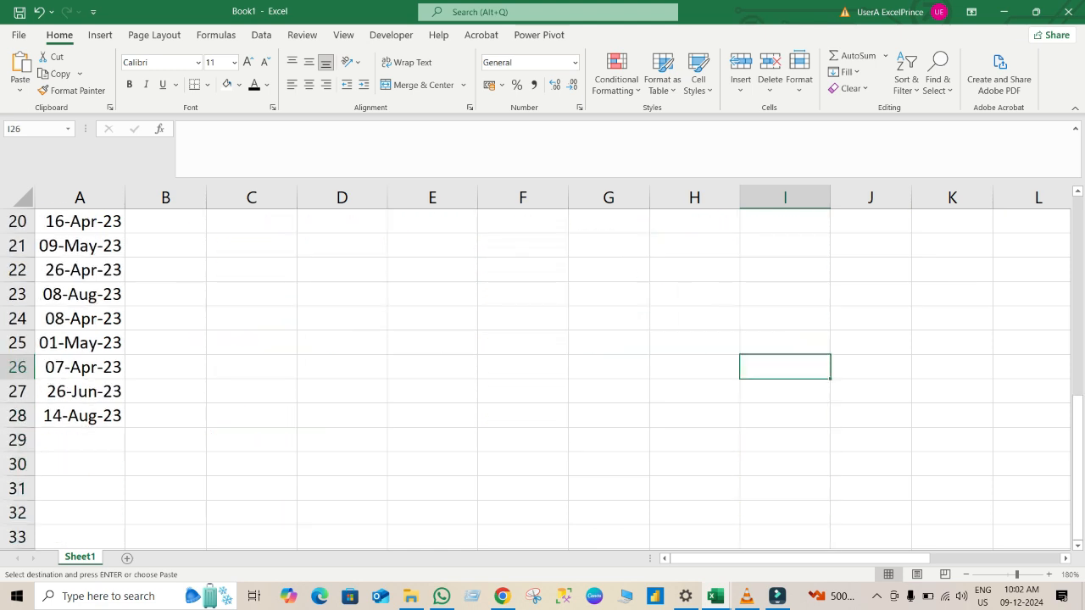
key("Up")
key("Up")
key("Up")
key("Up")
key("Up")
key("Up")
key("Up")
key("Up")
key("Up")
key("Up")
key("Up")
key("Up")
key("Up")
key("Up")
key("Up")
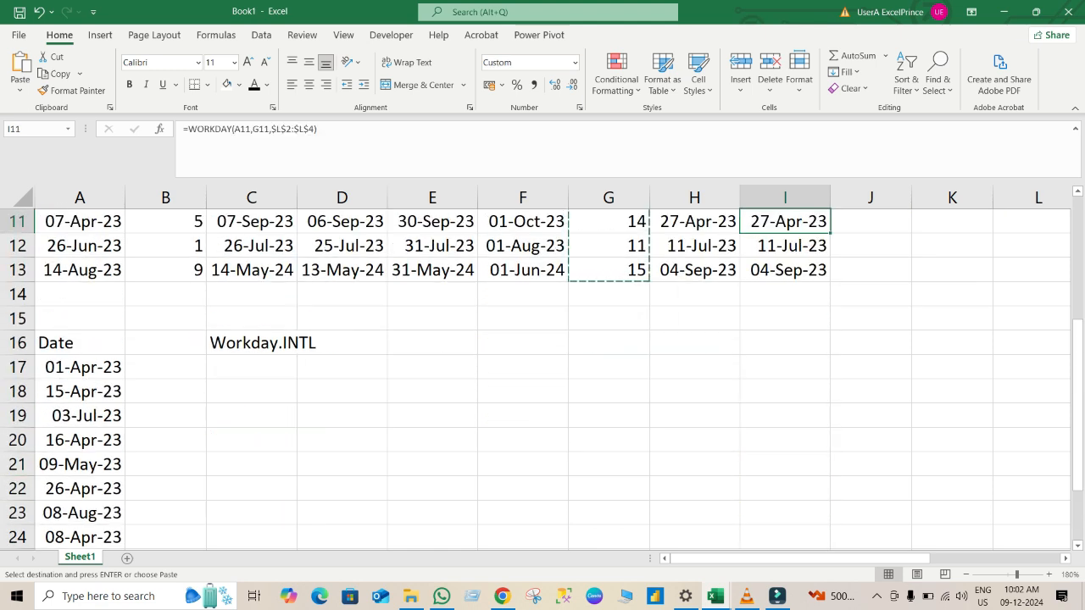
left_click(166, 367)
key("ctrl+v")
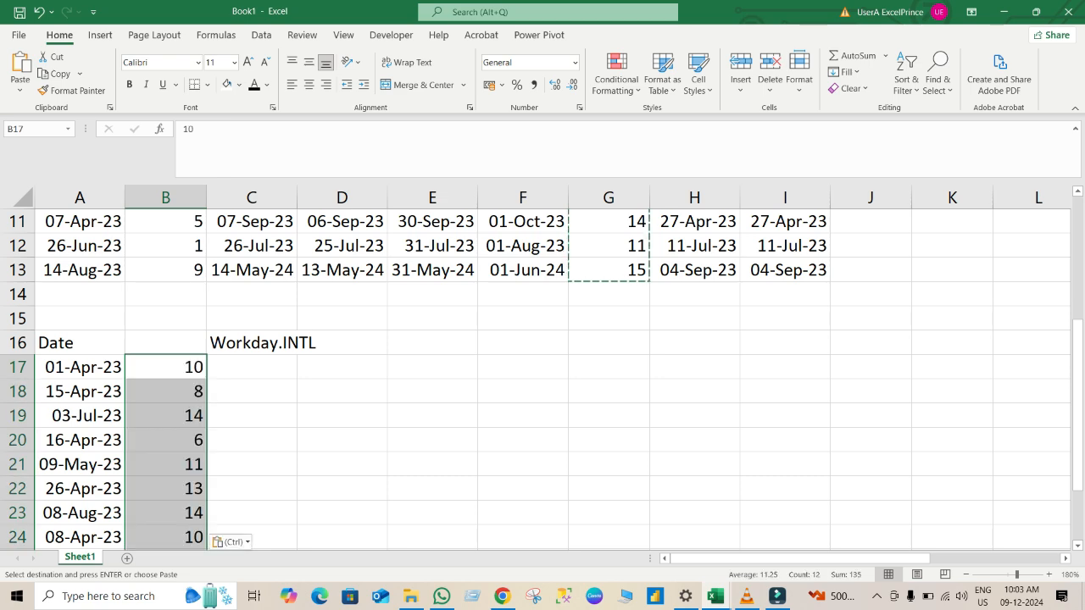
Copy the holiday dates L2:L4 and paste them beside the lower date list starting at cell H16.
left_click(952, 415)
key("Up")
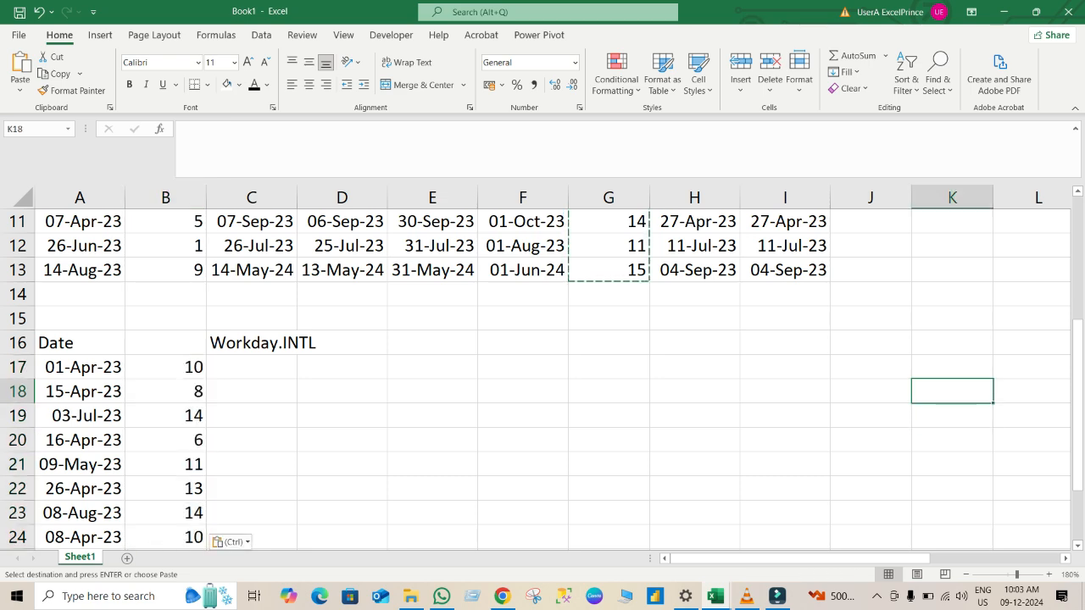
key("Up")
key("Up")
key("Up")
key("Up")
key("Up")
key("Up")
key("Up")
key("Up")
key("Up")
key("Up")
key("Up")
key("Up")
key("Up")
key("Up")
key("Up")
key("Up")
key("Up")
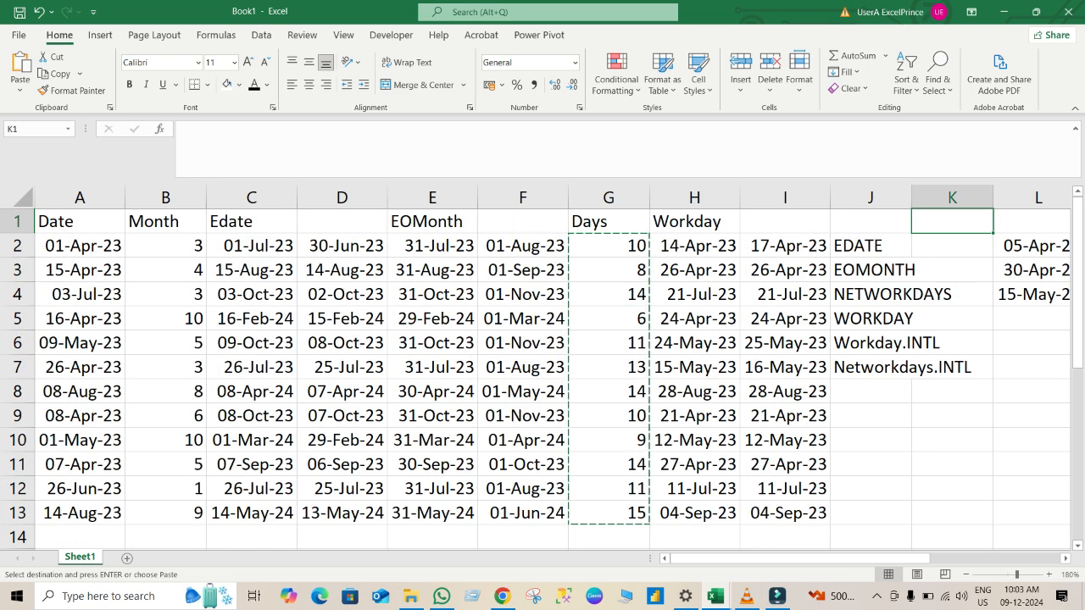
key("Right")
key("Right")
key("Right")
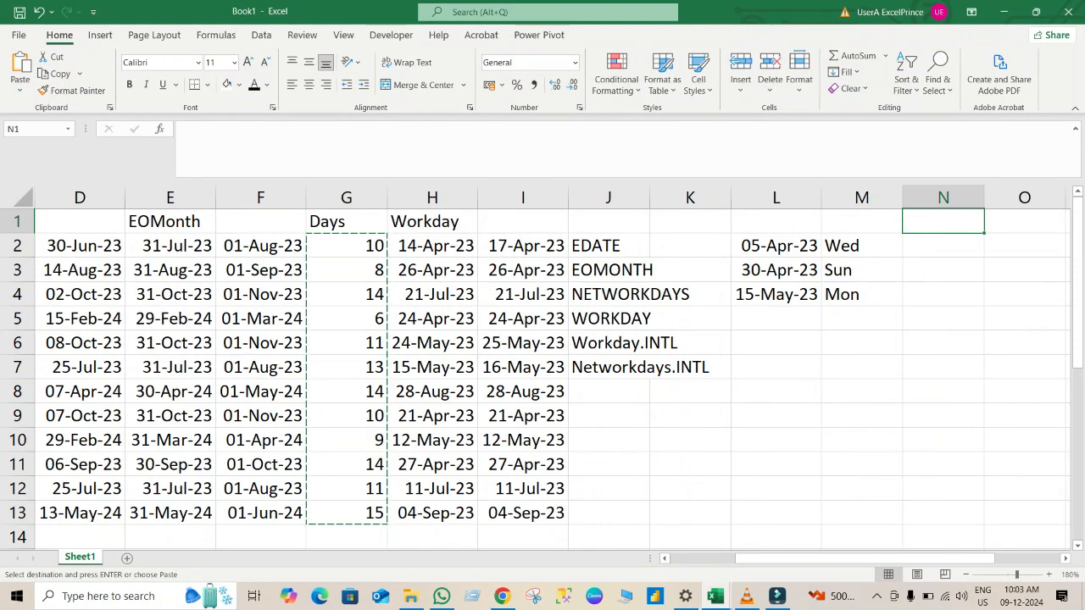
left_click_drag(776, 245, 775, 295)
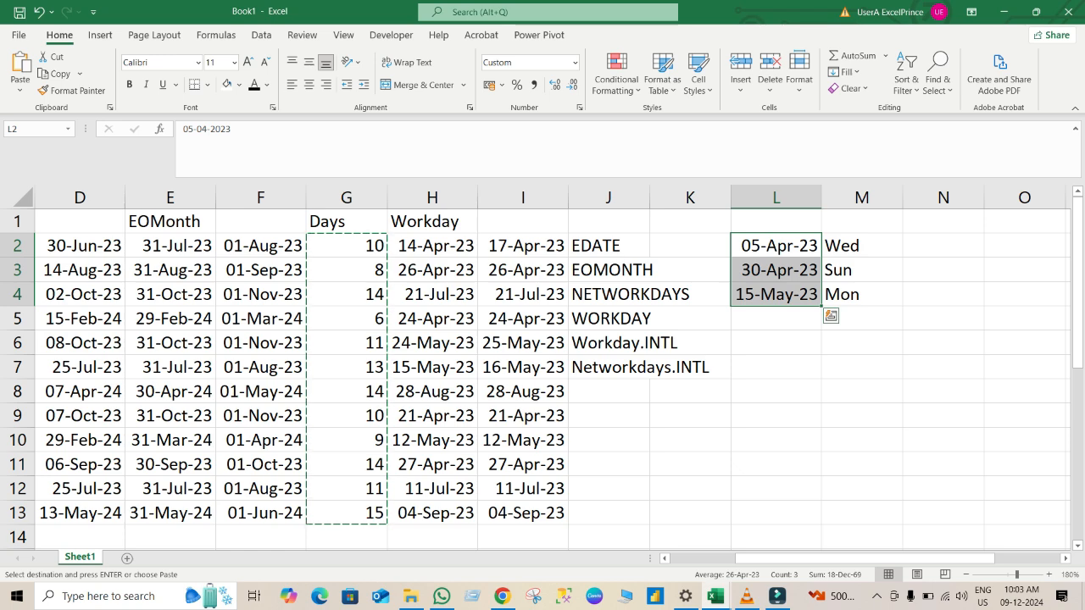
key("ctrl+c")
key("Down")
key("Down")
key("Down")
key("Down")
key("Down")
key("Down")
key("Down")
key("Down")
key("Down")
key("Down")
key("Down")
key("Down")
key("Down")
key("Down")
key("Down")
key("Down")
key("Down")
key("Down")
key("Down")
key("Down")
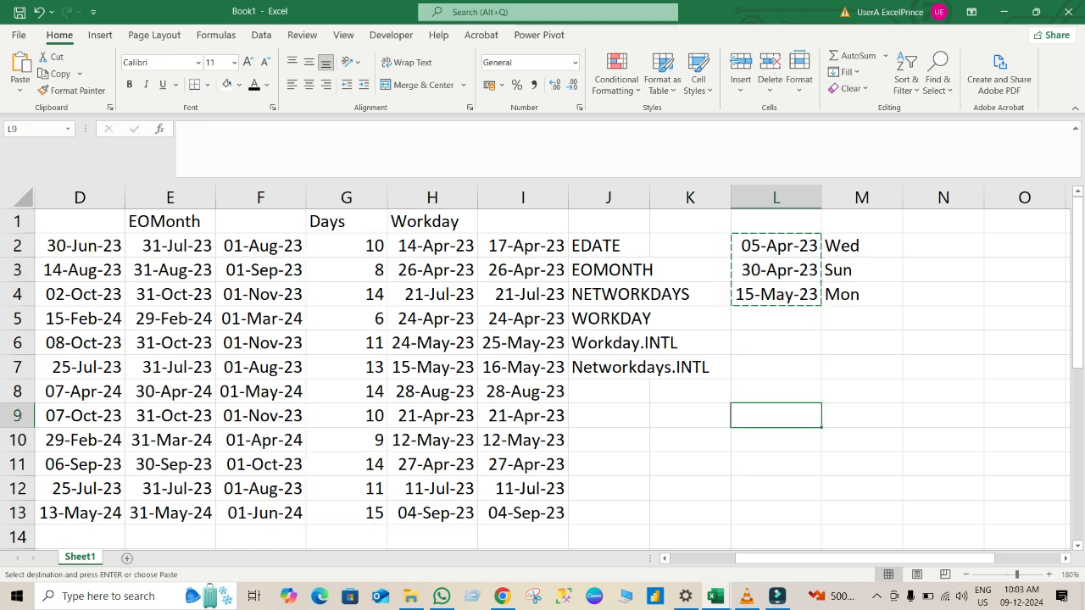
key("Left")
key("Left")
key("Left")
key("Left")
key("Left")
key("Left")
key("Left")
key("Left")
key("Left")
key("Left")
key("Left")
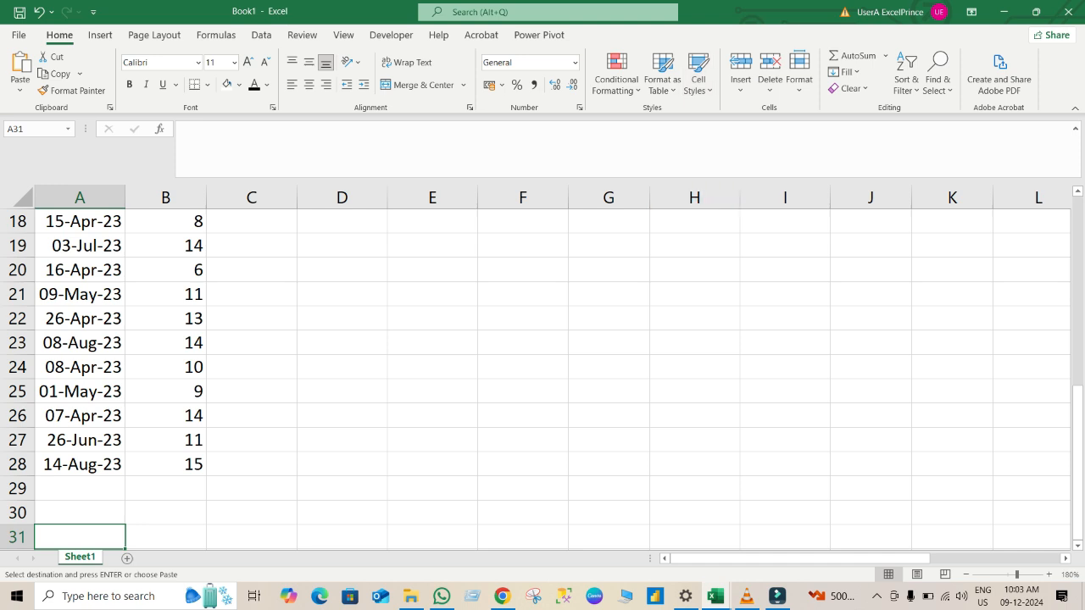
key("Up")
key("Up")
key("Up")
key("Up")
key("Up")
key("Up")
key("Up")
key("Up")
key("Up")
key("Up")
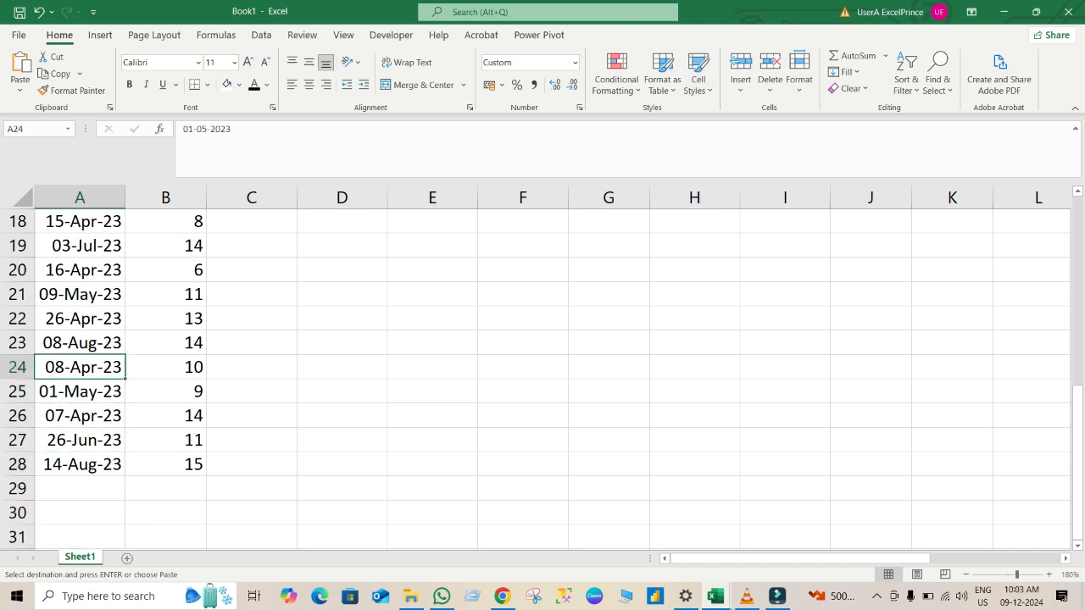
key("Up")
key("Up")
key("Up")
key("Up")
key("Up")
key("Up")
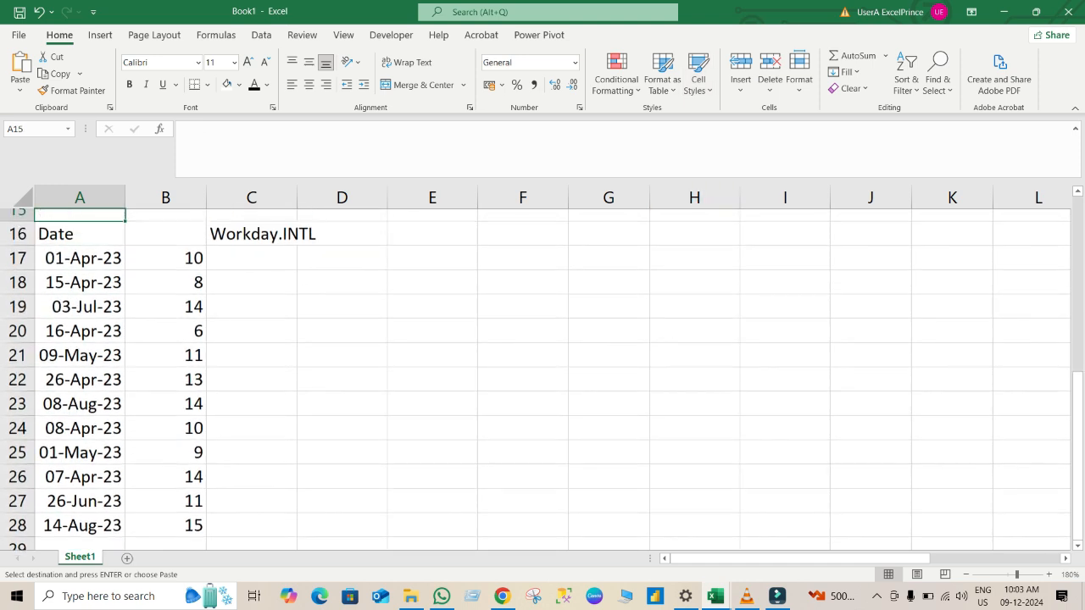
left_click(694, 246)
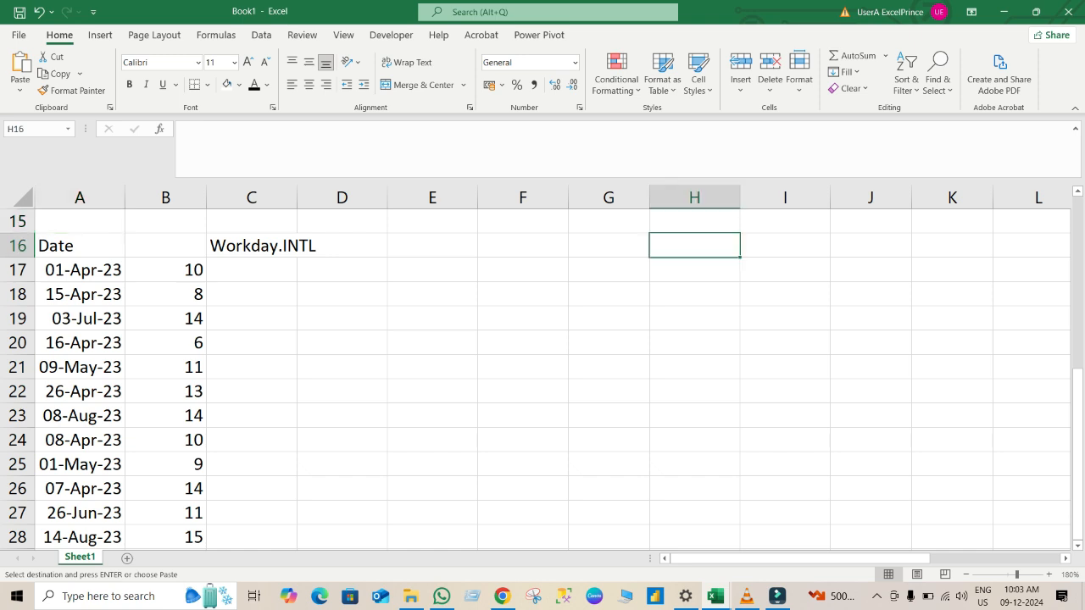
key("ctrl+v")
left_click(432, 343)
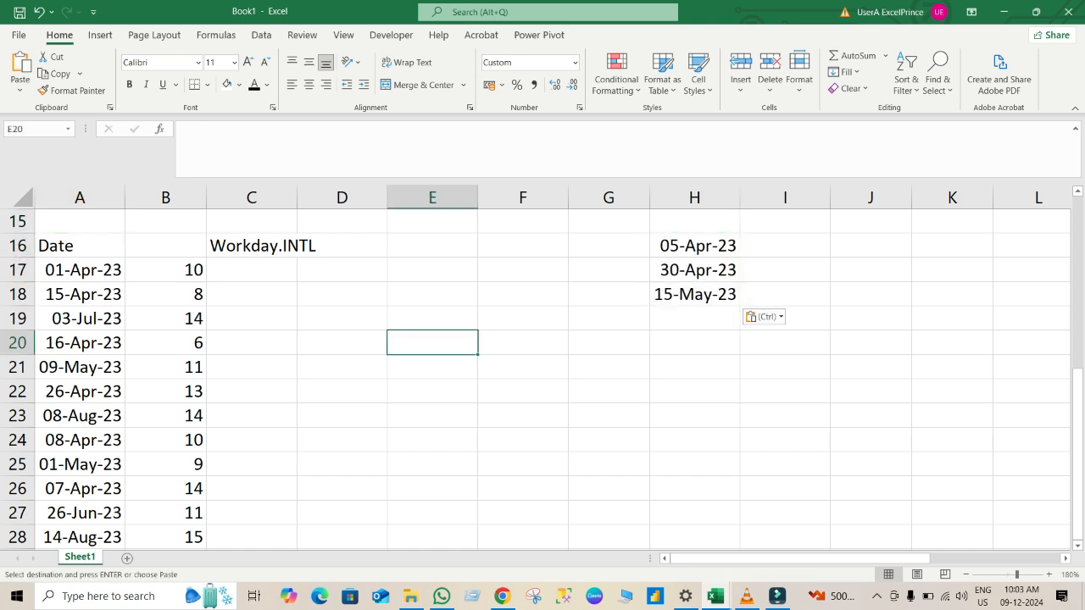
Enter =WORKDAY.INTL(A17,B17,11) in cell C17, using the Sunday only weekend option and no holidays.
left_click(252, 269)
type("=wo")
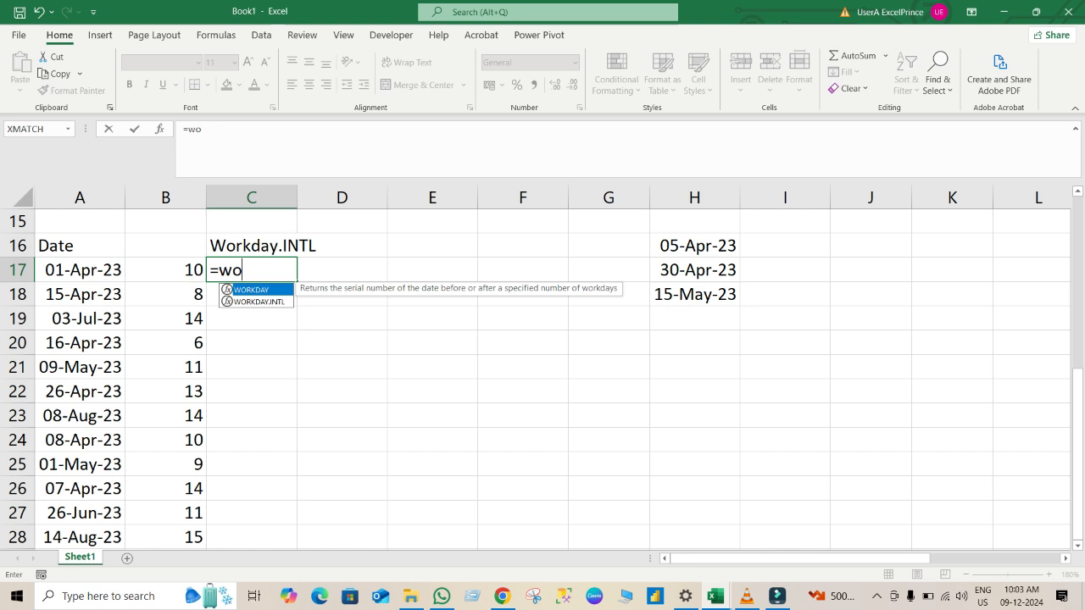
key("Down")
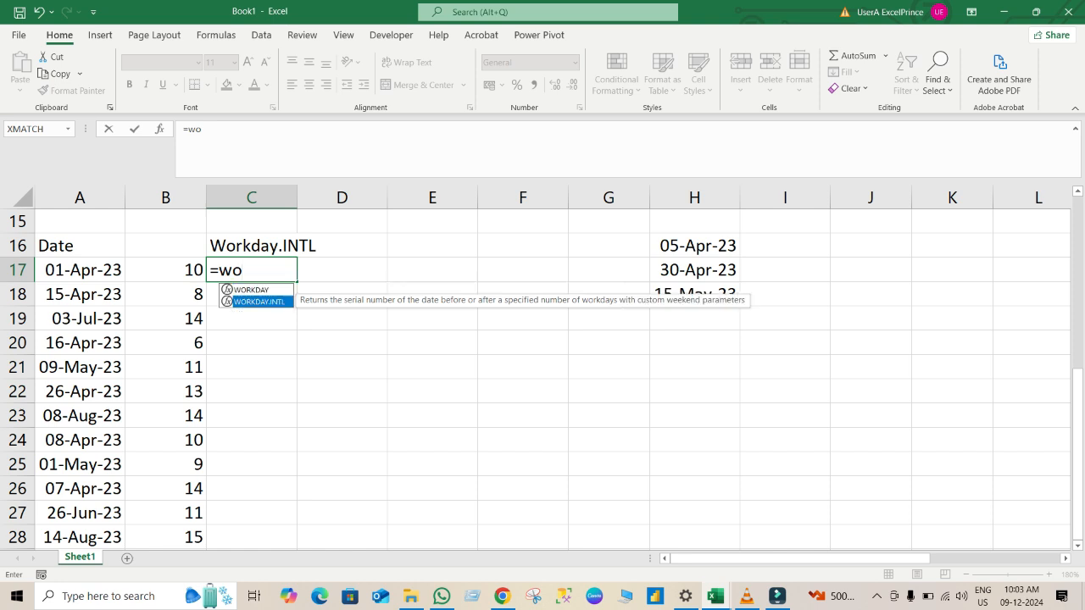
key("Tab")
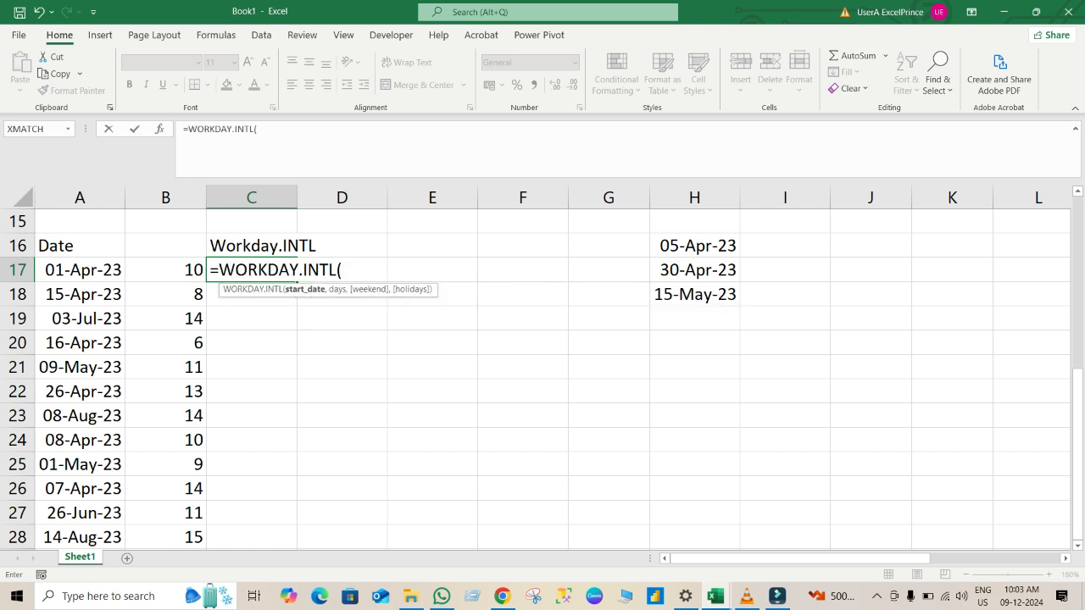
left_click(80, 270)
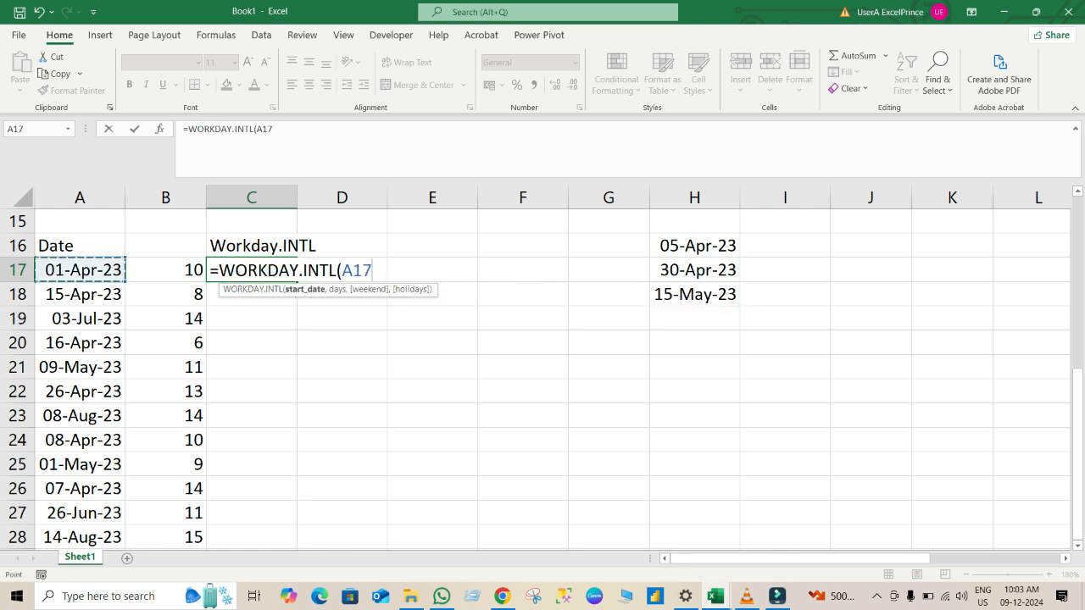
type(",")
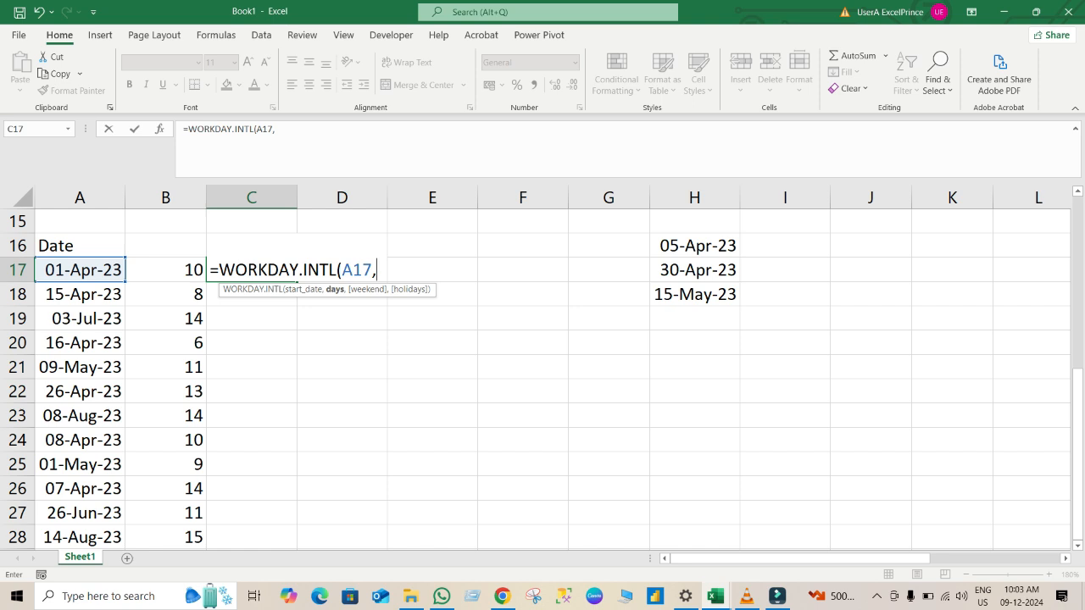
left_click(165, 270)
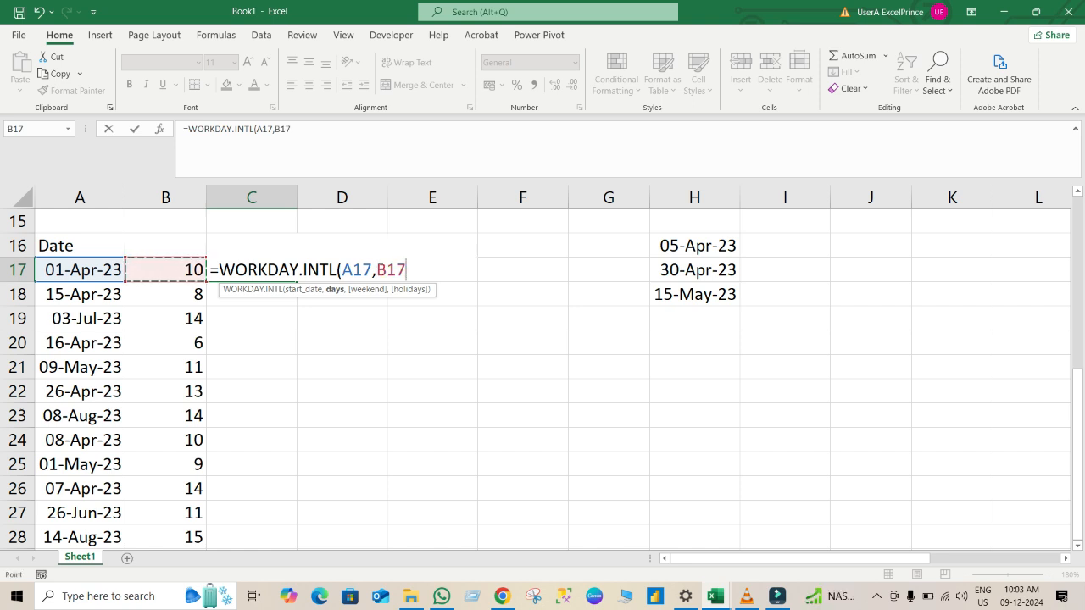
type(",")
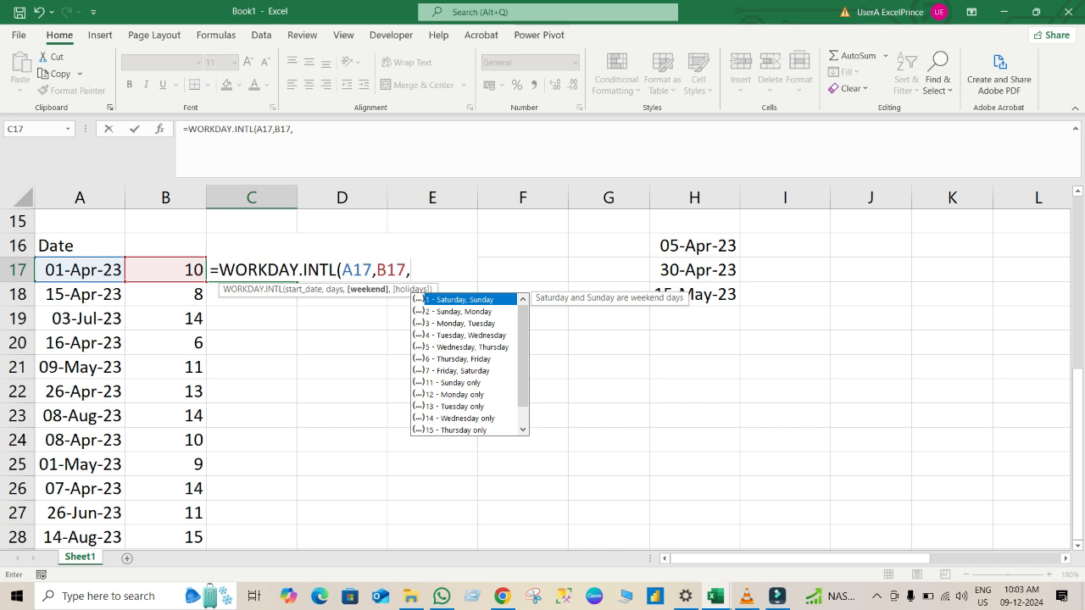
left_click(458, 383)
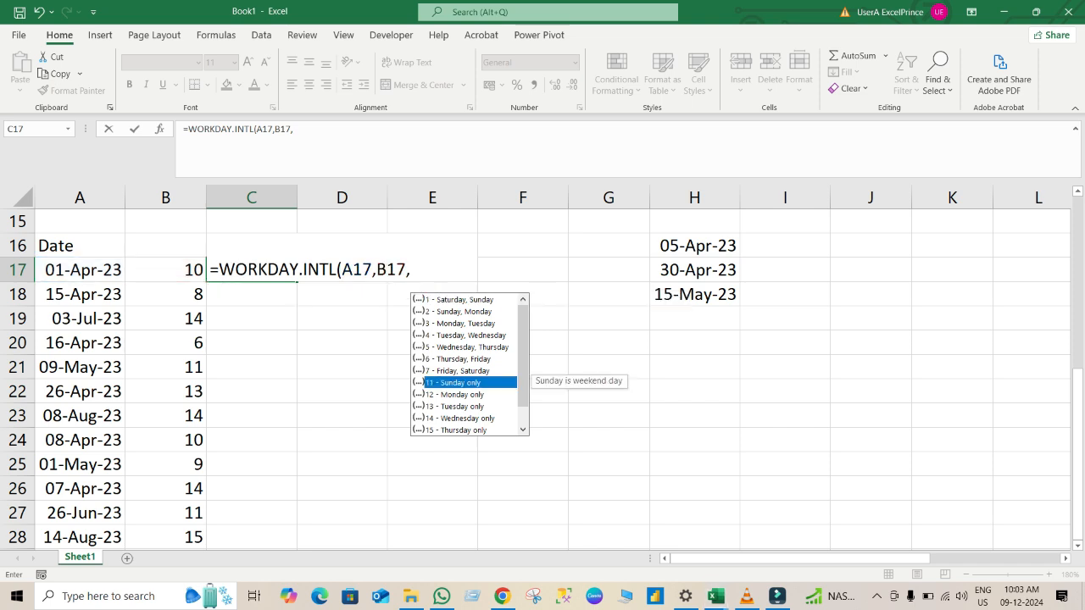
key("Tab")
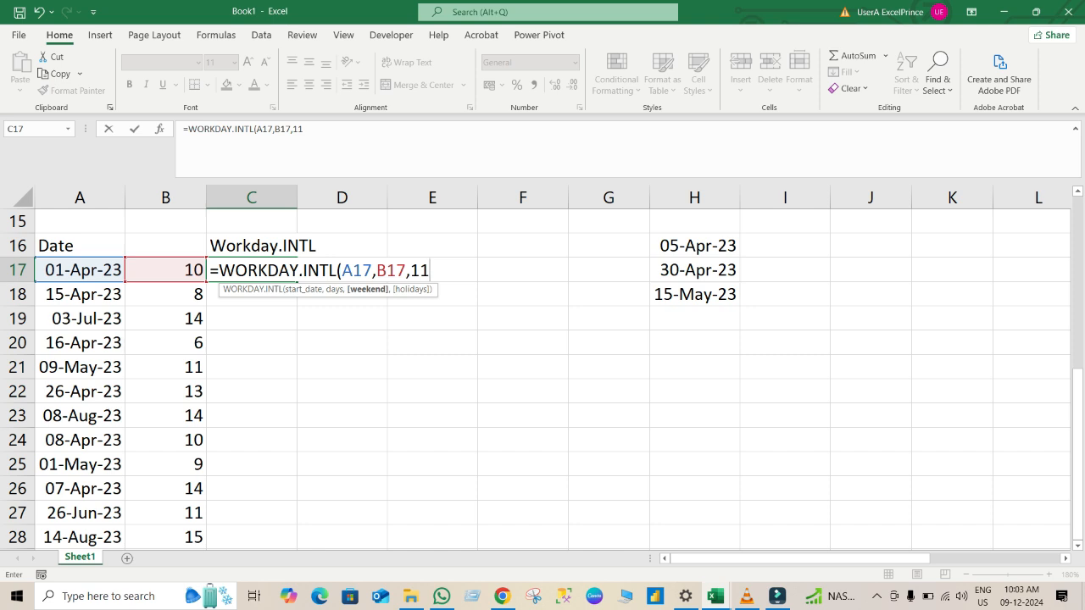
key("Return")
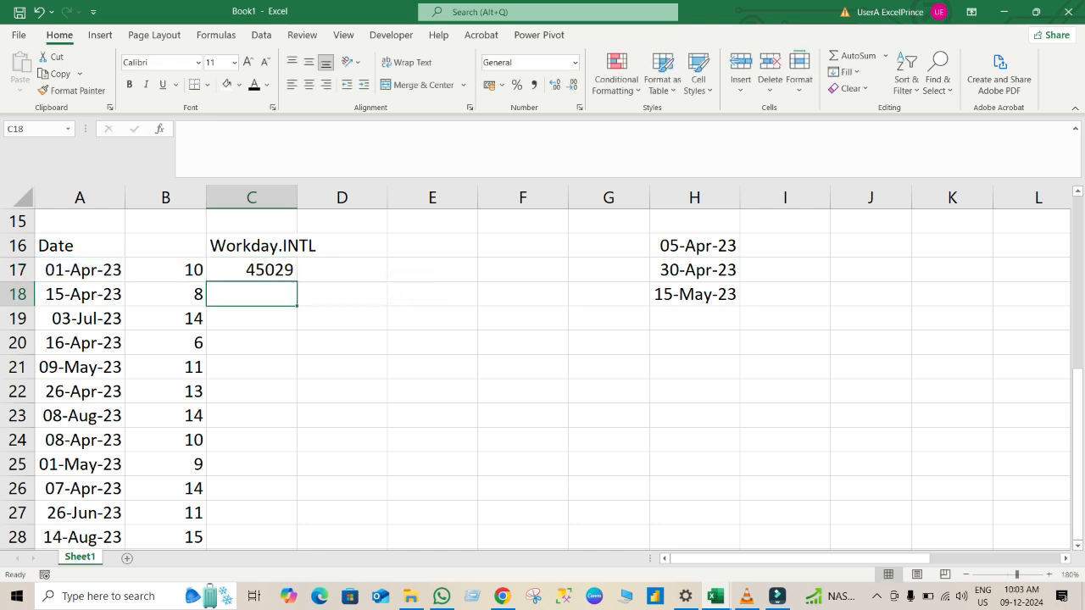
Fill the WORKDAY.INTL formula from C17 down to C28 and format the results as dates.
key("Up")
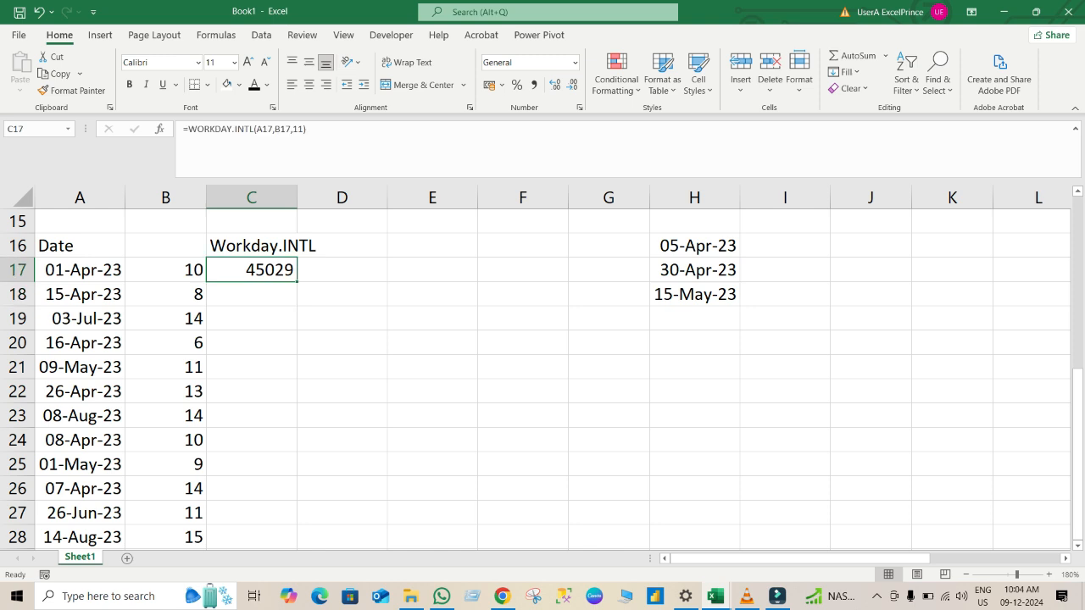
double_click(297, 281)
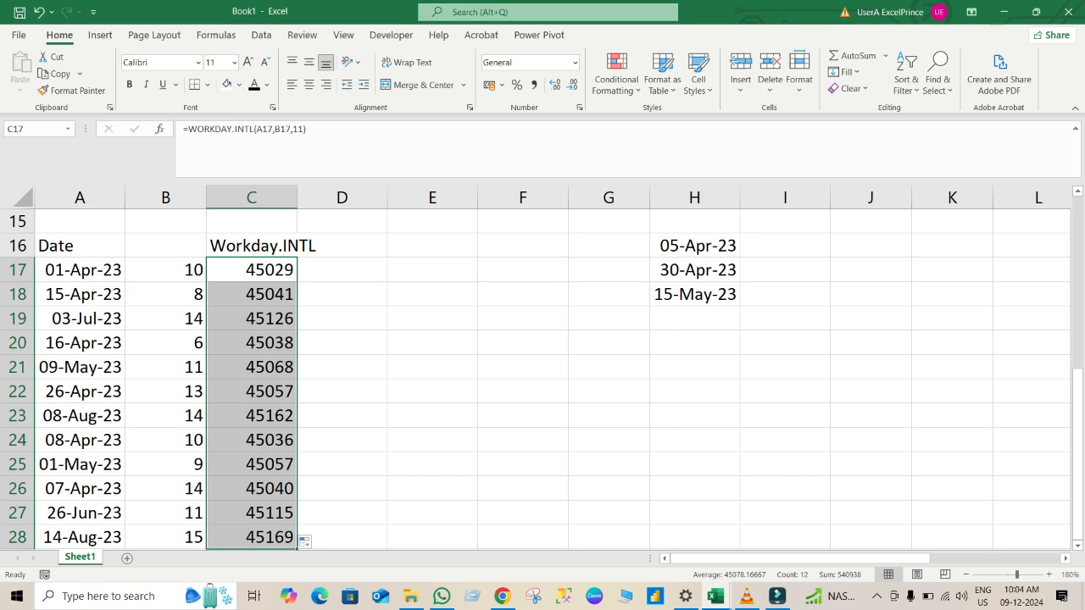
key("ctrl+shift+3")
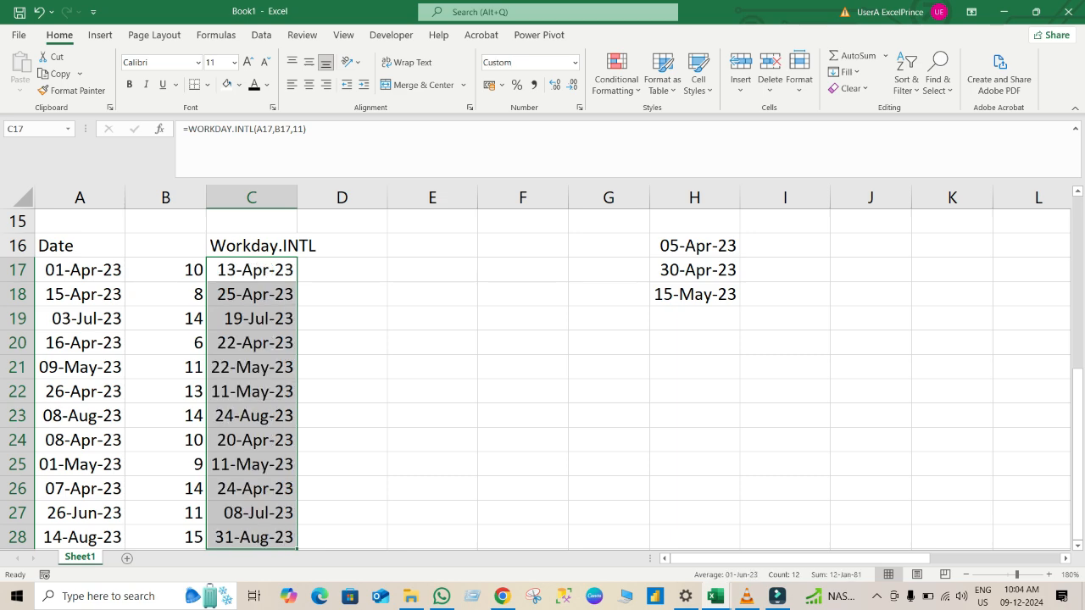
Examine the WORKDAY.INTL results in the lower list against the WORKDAY results in the original table above.
left_click(432, 319)
key("Up")
key("Up")
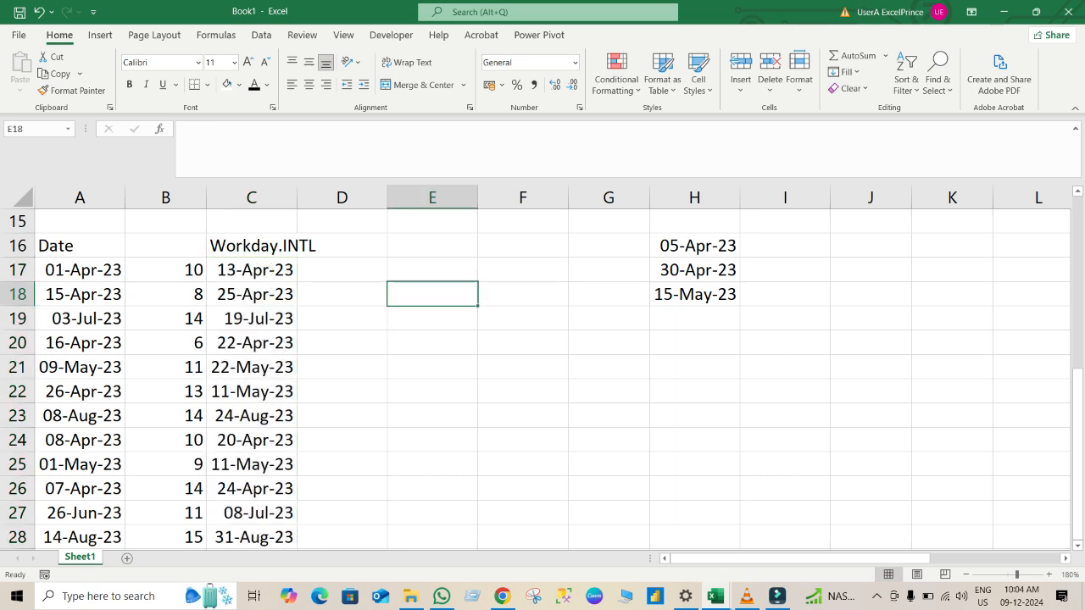
key("Up")
key("Up")
key("Up")
key("Up")
key("Up")
key("Up")
key("Up")
key("Up")
key("Up")
key("Up")
key("Up")
key("Up")
key("Up")
key("Up")
key("Up")
key("Up")
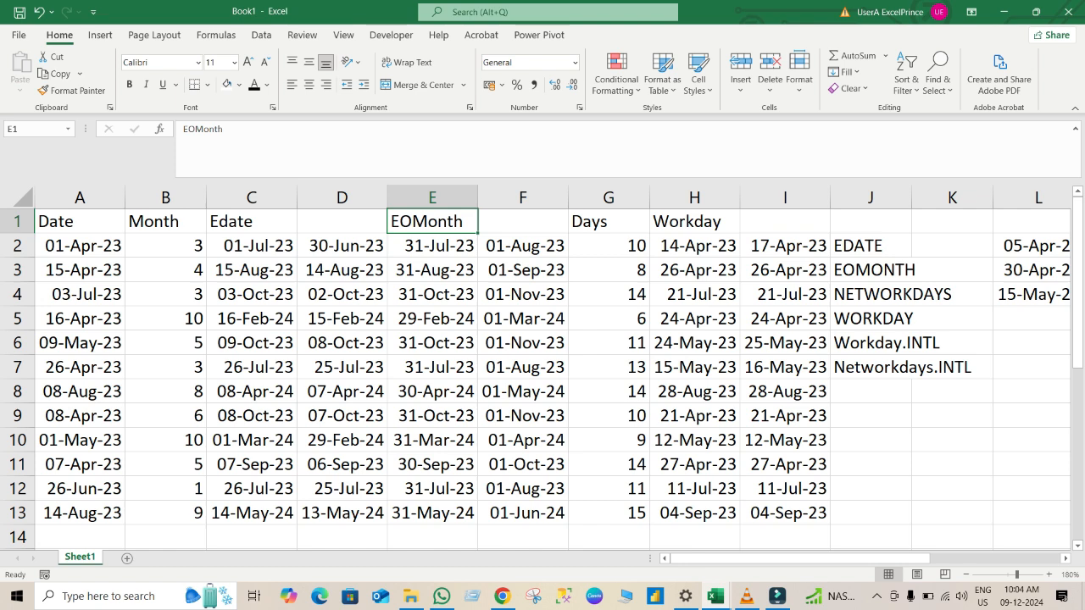
key("Down")
key("Down")
key("Down")
key("Down")
key("Down")
key("Down")
key("Down")
key("Down")
key("Down")
key("Down")
key("Down")
key("Down")
key("Down")
key("Down")
key("Down")
key("Down")
key("Down")
key("Down")
key("Down")
key("Down")
key("Down")
key("Down")
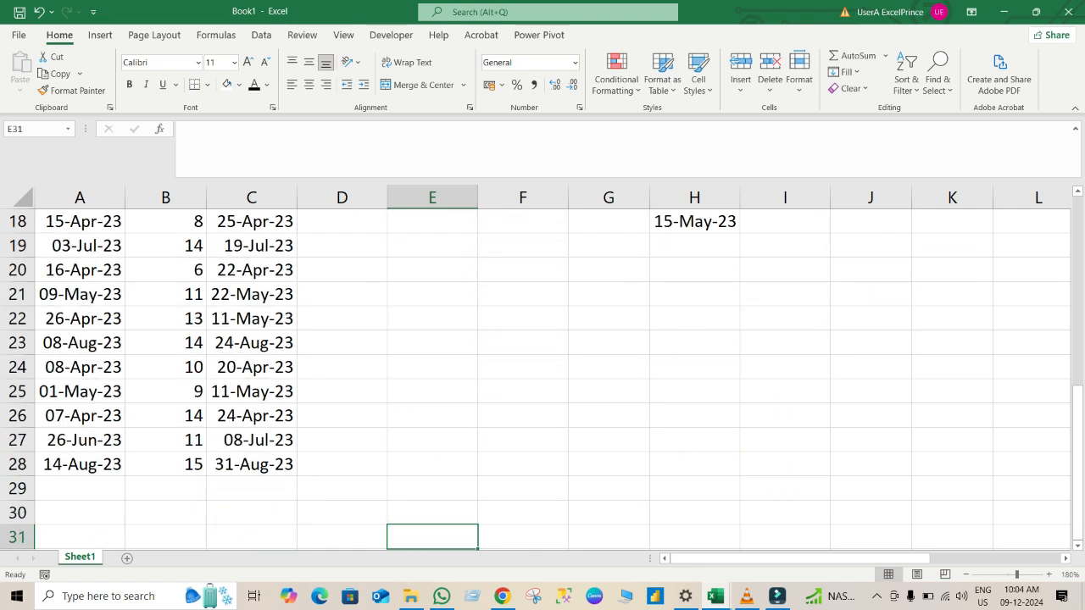
key("Up")
key("Up")
key("Up")
key("Up")
key("Up")
key("Up")
key("Up")
key("Up")
key("Up")
key("Up")
key("Up")
key("Up")
key("Up")
key("Up")
key("Up")
key("Up")
key("Up")
key("Up")
key("Up")
key("Down")
key("Down")
key("Down")
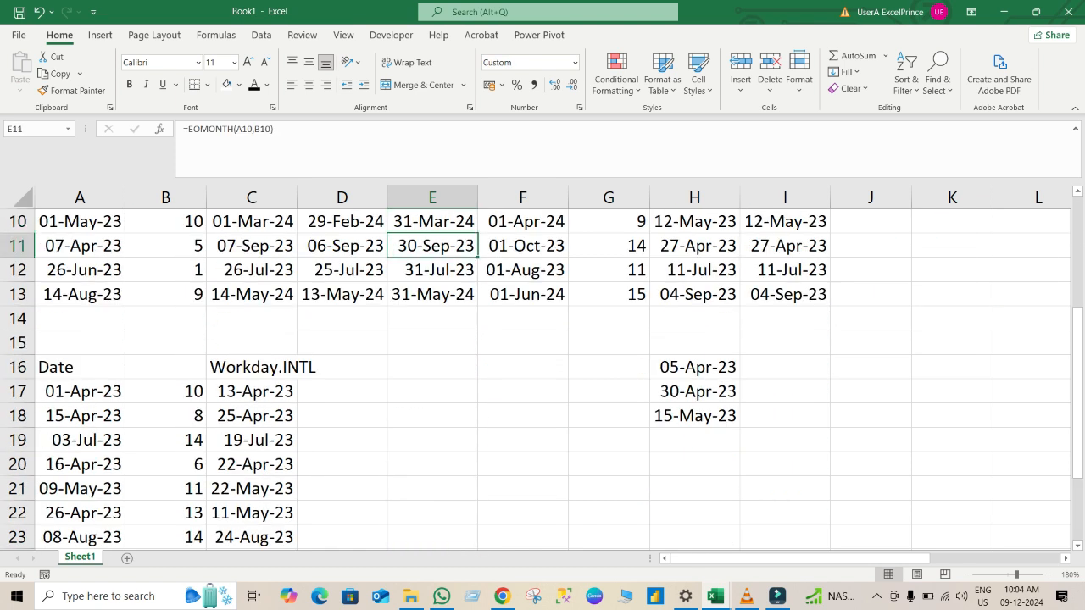
Auto-fit the width of column C so the Workday.INTL heading above the lower list fits inside it.
key("Down")
key("Down")
key("Down")
key("Down")
key("Down")
key("Down")
key("Down")
key("Up")
key("Up")
key("Up")
key("Up")
key("Up")
key("Up")
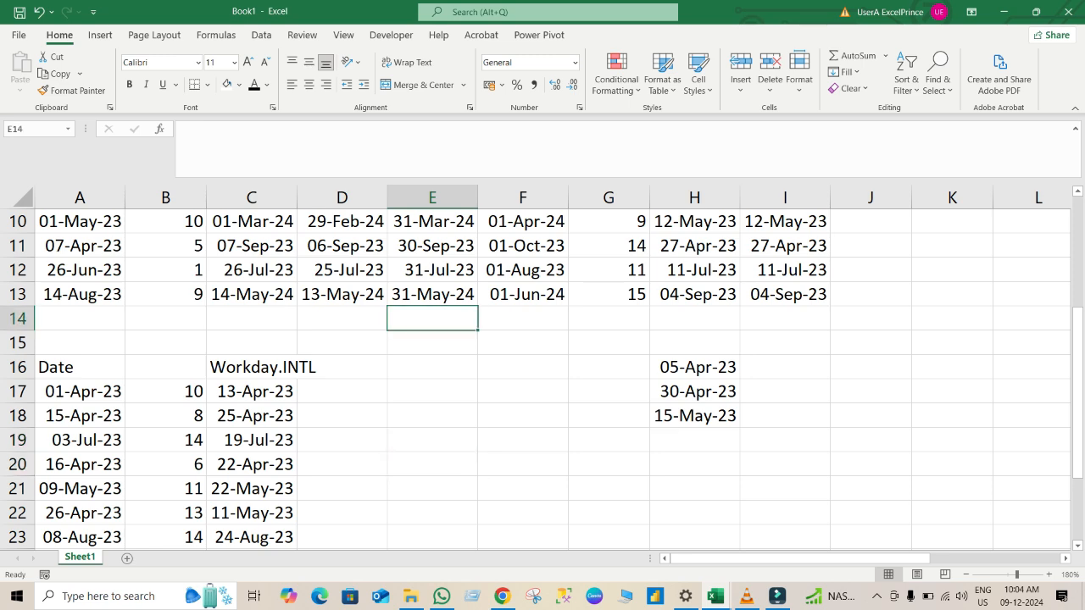
key("Down")
key("Up")
key("Down")
key("Down")
key("Down")
key("Down")
key("Down")
key("Down")
key("Down")
key("Down")
key("Down")
key("Down")
key("Down")
key("Down")
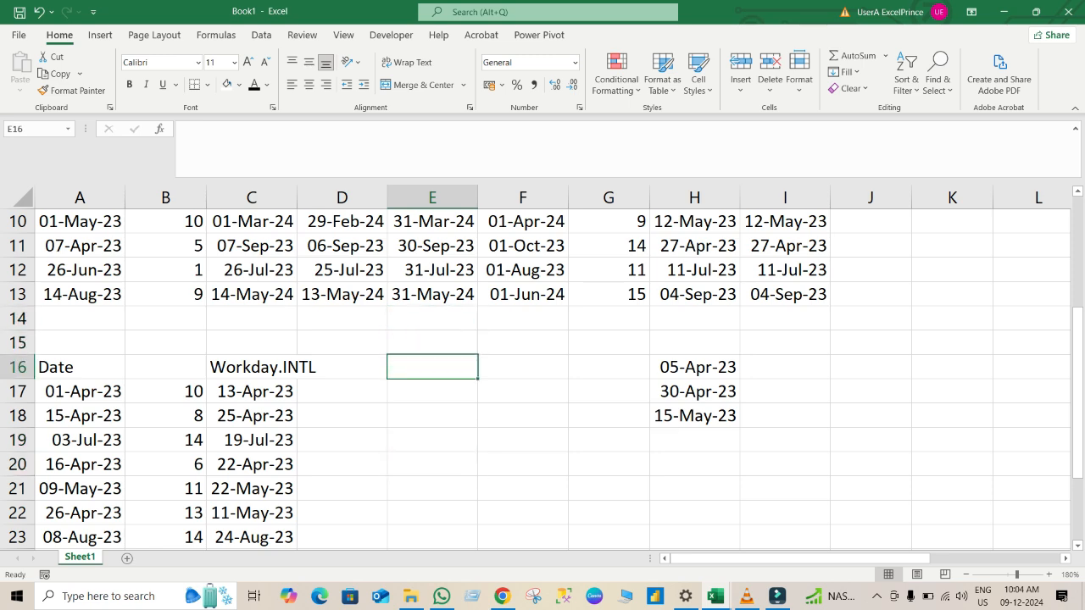
key("Down")
key("Down")
key("Down")
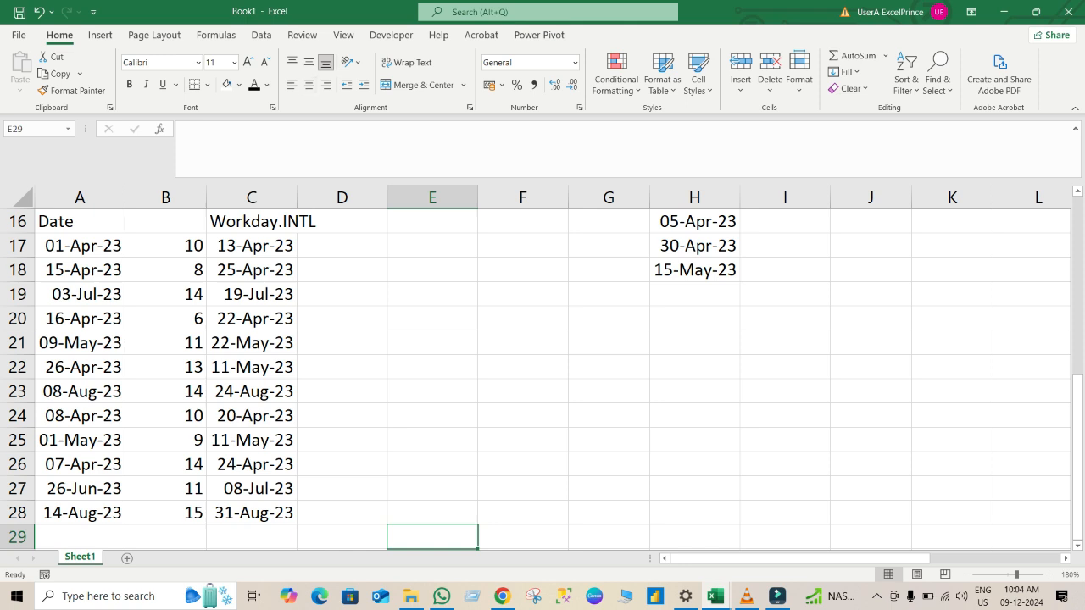
double_click(298, 198)
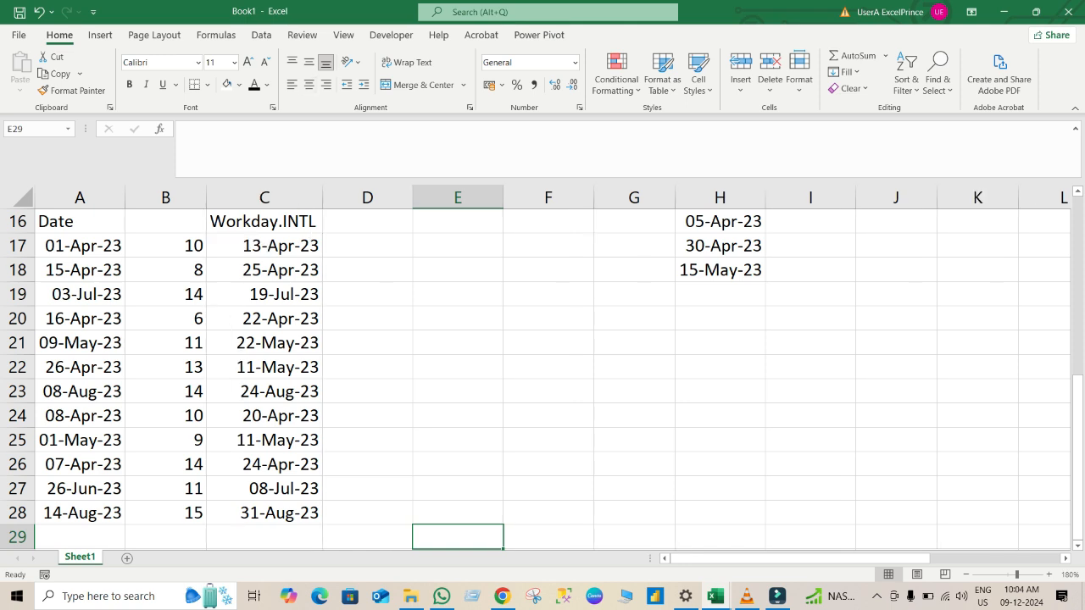
Enter the heading Network in cell D16, beside the Workday.INTL heading of the lower list.
left_click(367, 221)
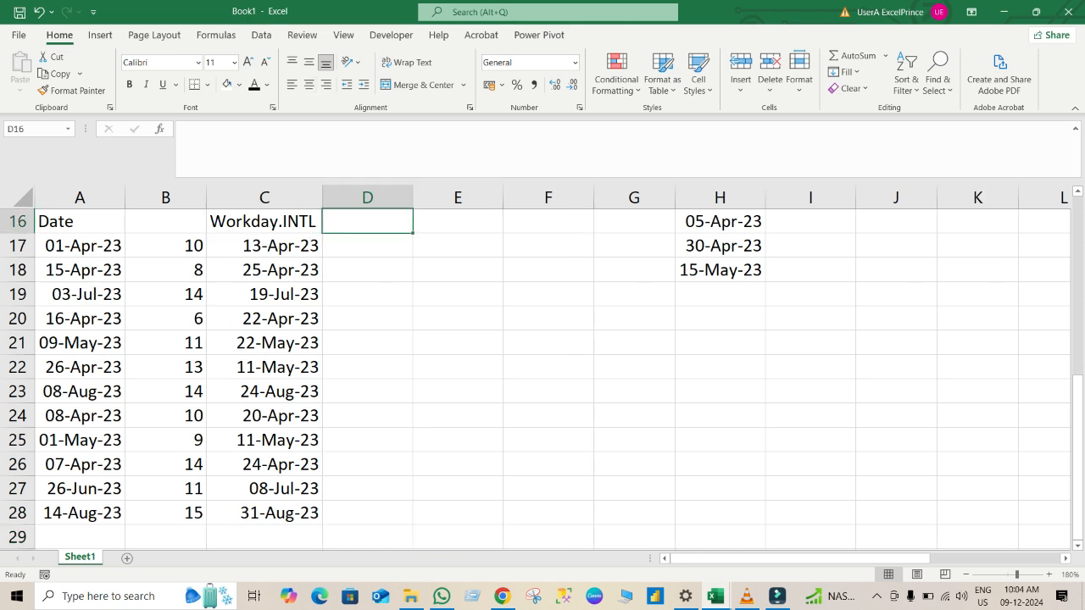
left_click(367, 269)
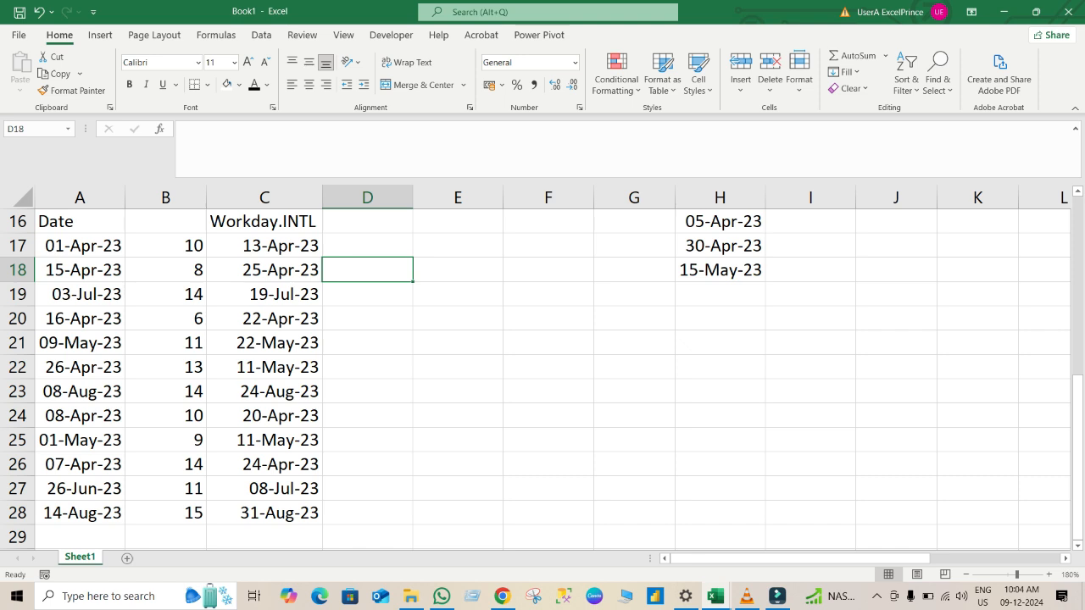
left_click(367, 221)
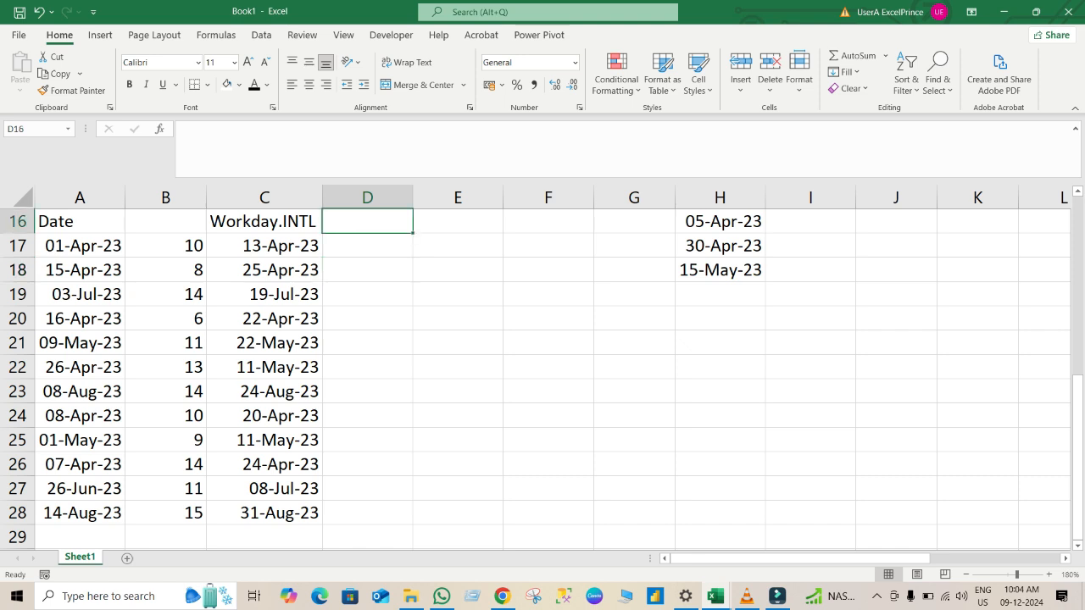
type("Ne")
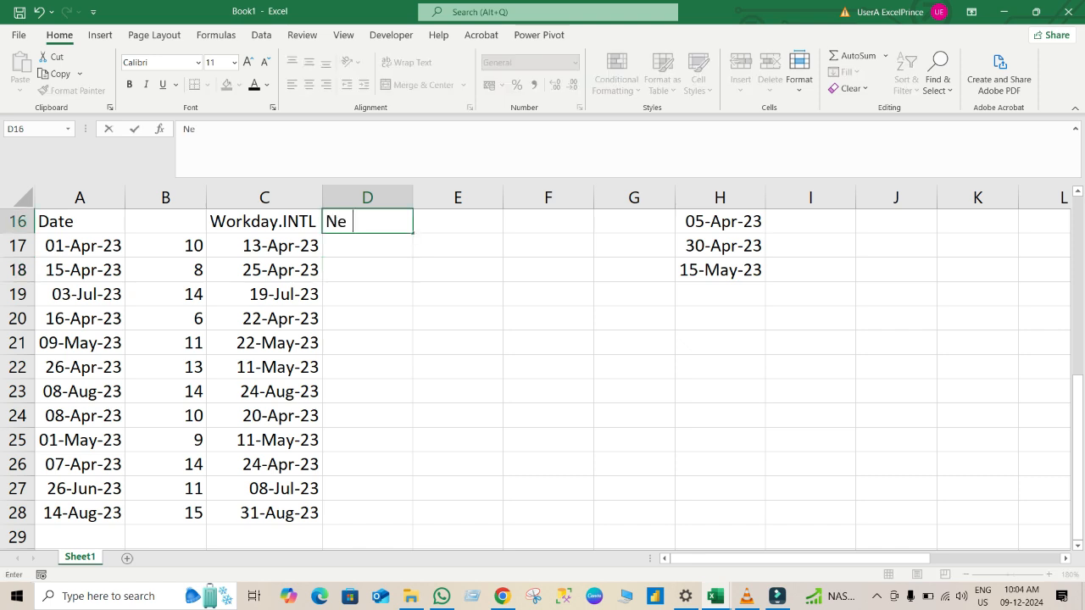
type("twork")
key("Return")
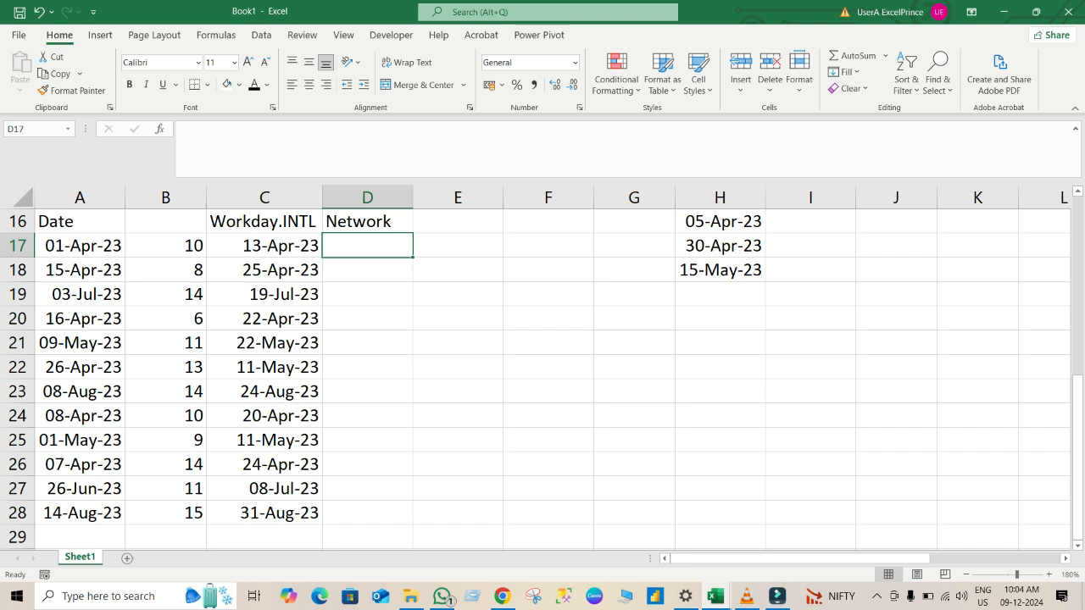
Enter =NETWORKDAYS(A17,C17) in cell D17 and fill it down to D28.
type("=")
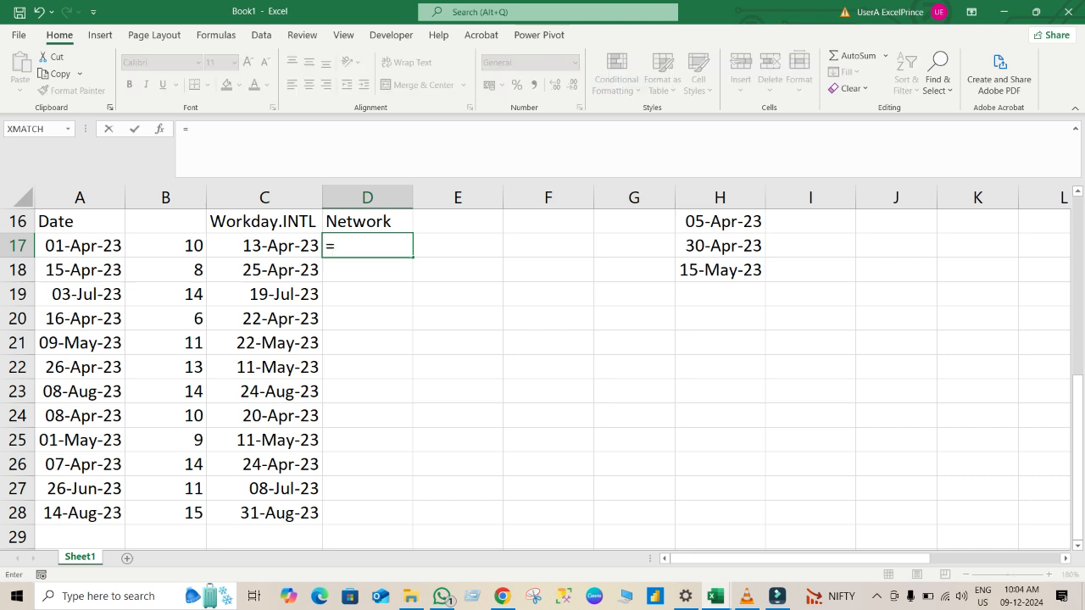
type("ne")
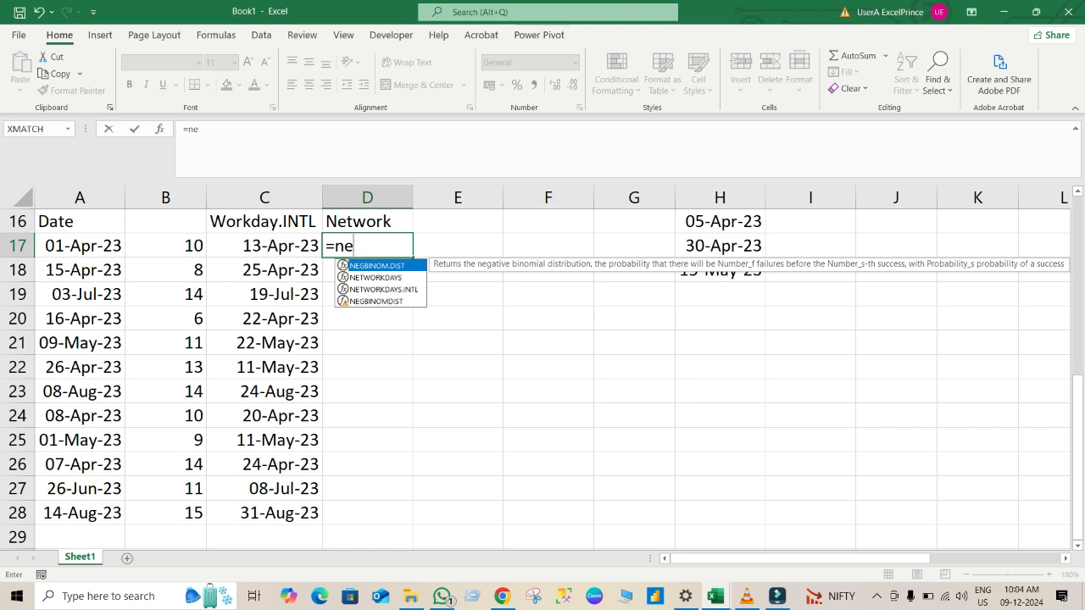
key("Down")
key("Tab")
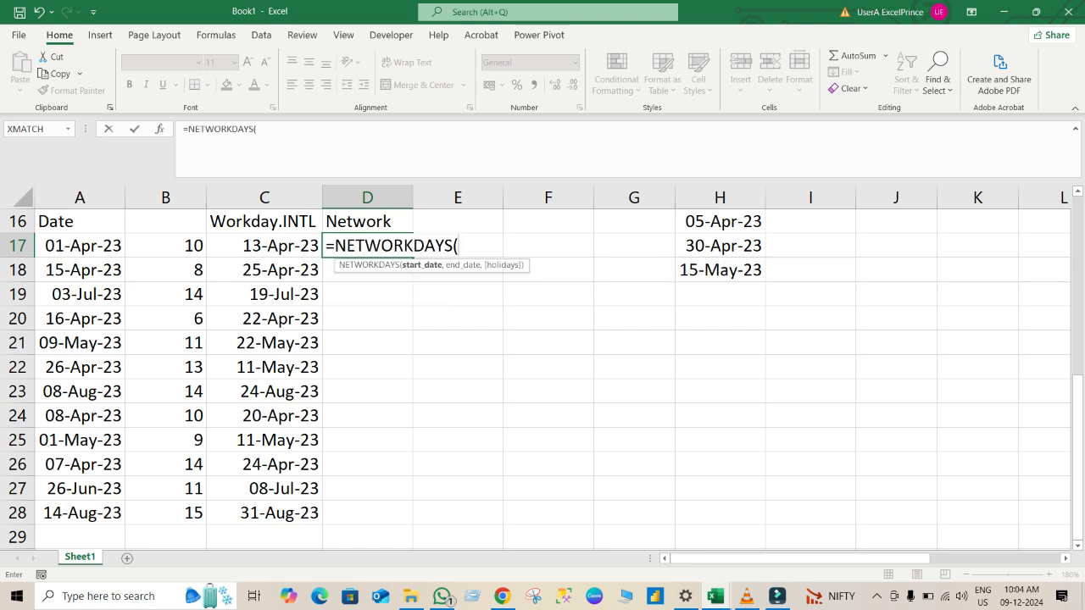
left_click(80, 245)
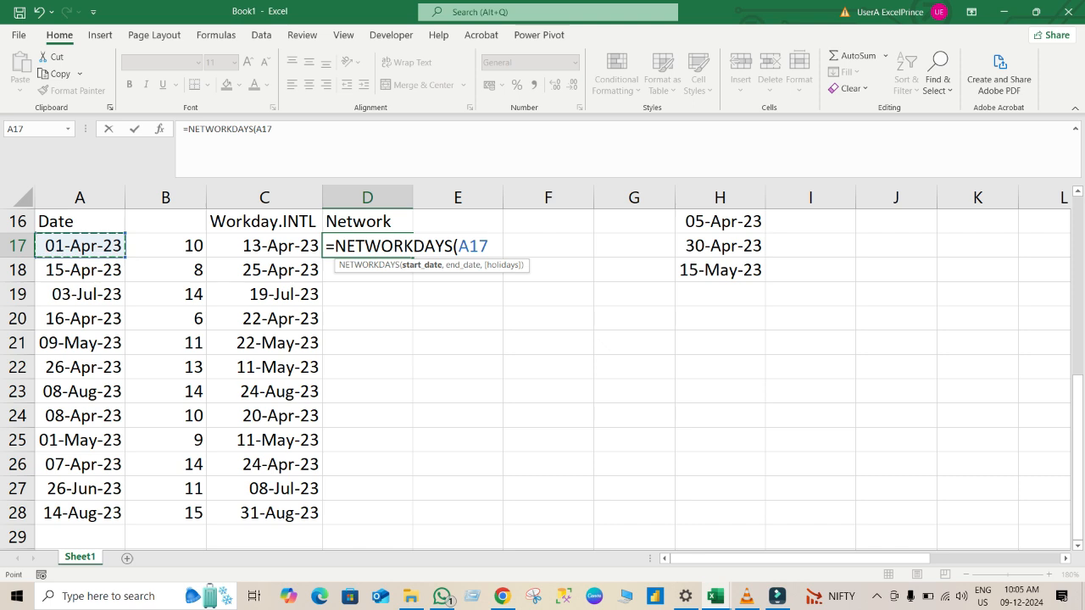
type(",")
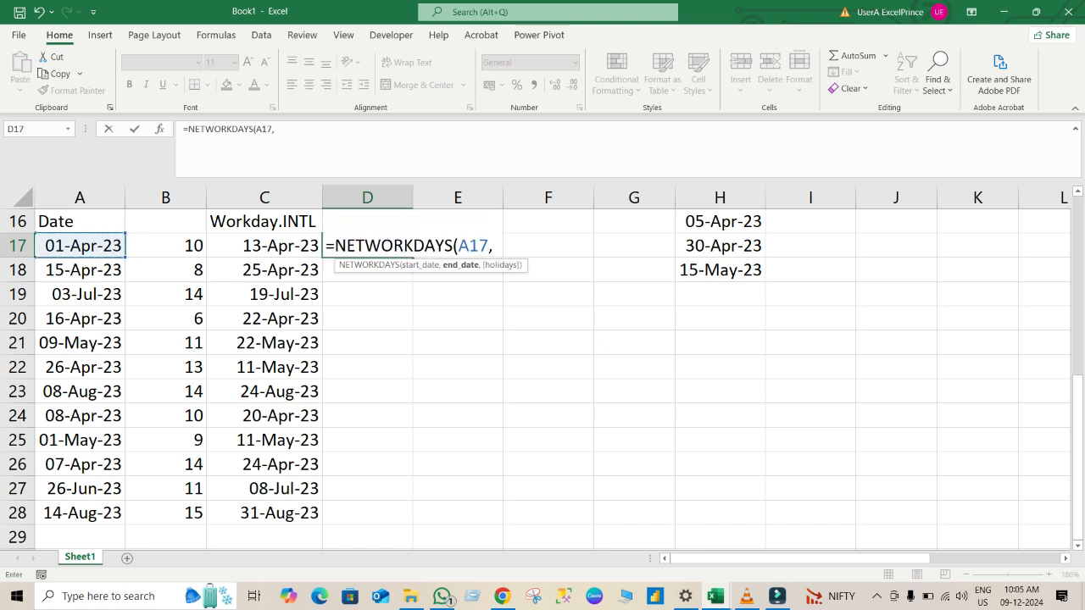
key("Left")
key("Return")
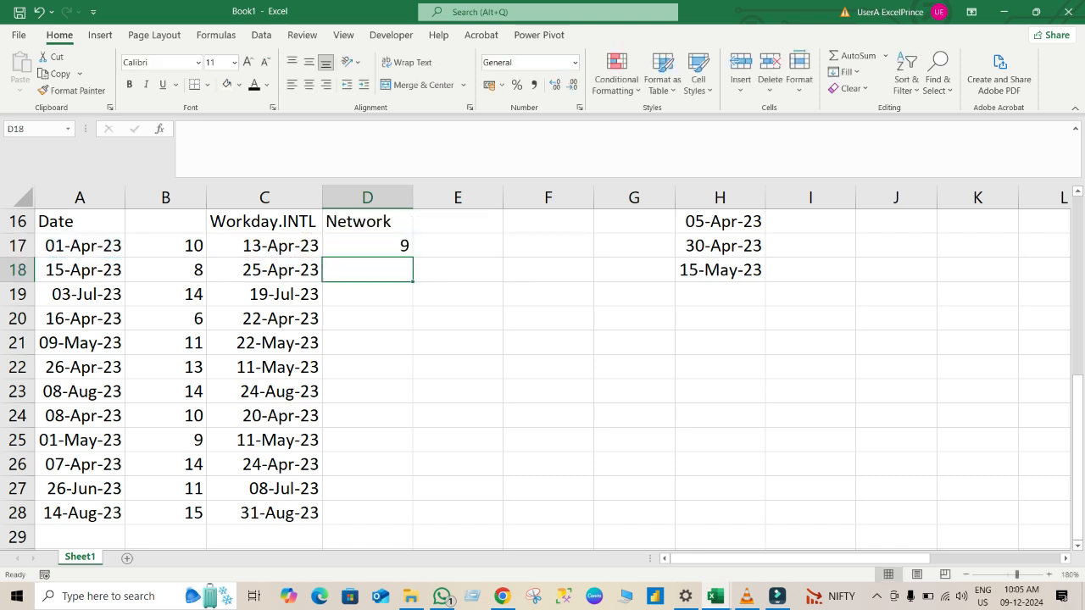
left_click(367, 245)
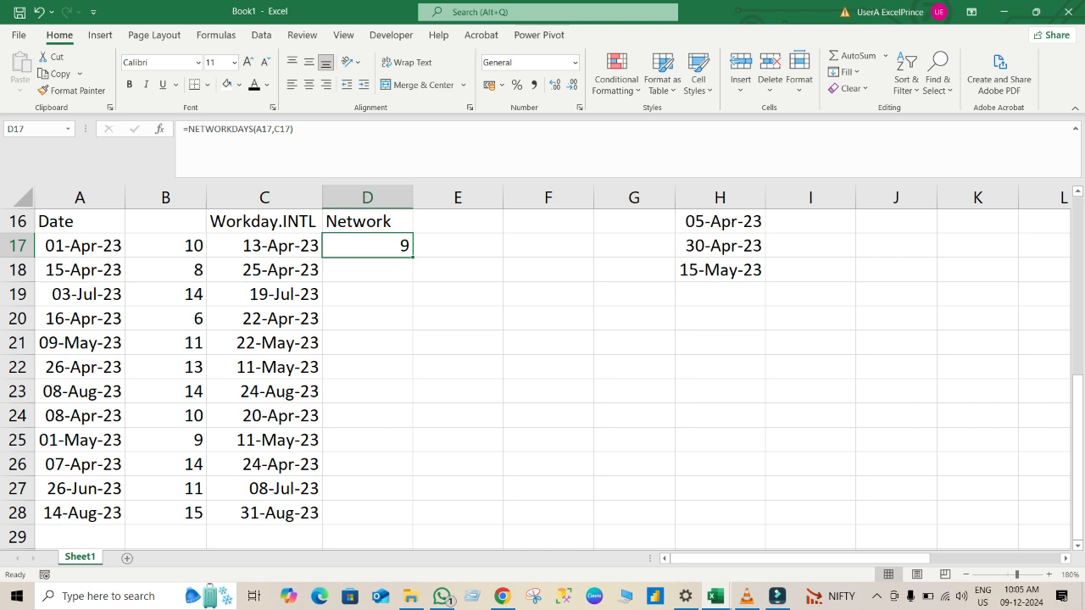
double_click(413, 257)
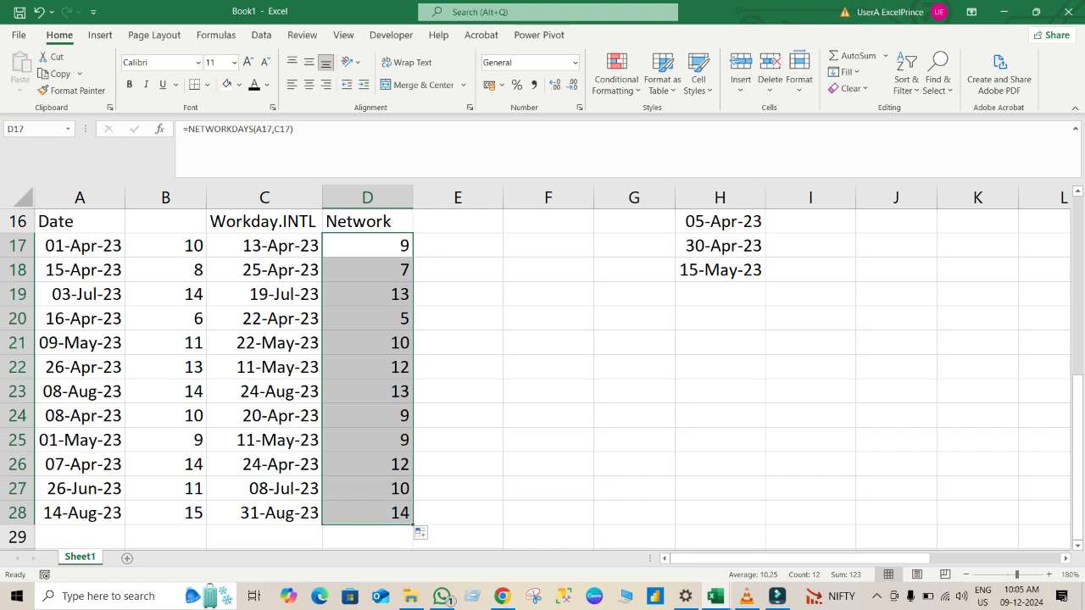
Add the holiday range $H$16:$H$18 as an absolute reference to the WORKDAY.INTL formula in C17.
left_click(264, 245)
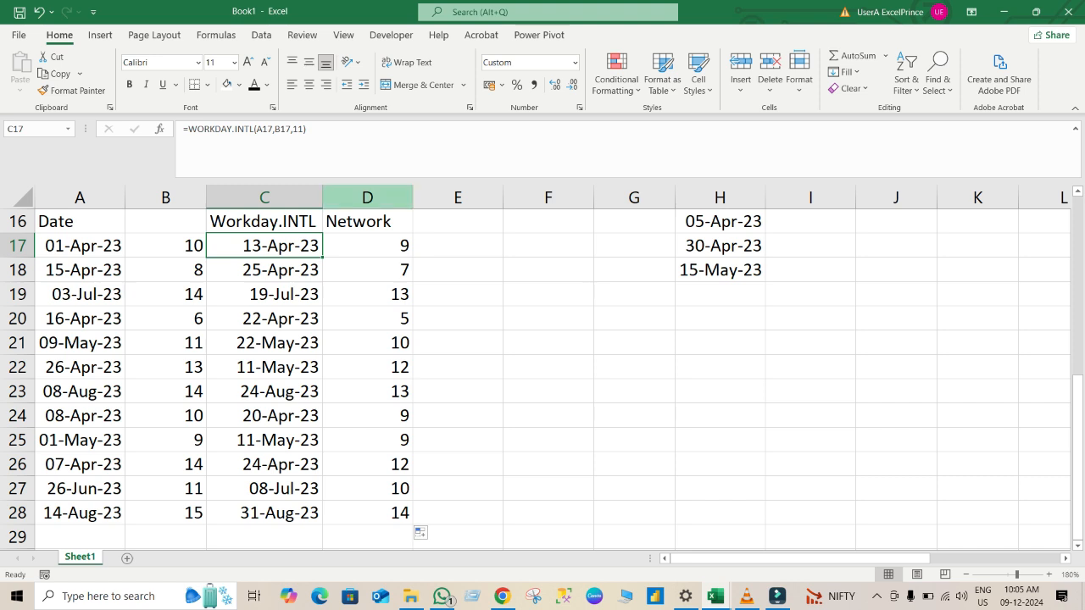
key("F2")
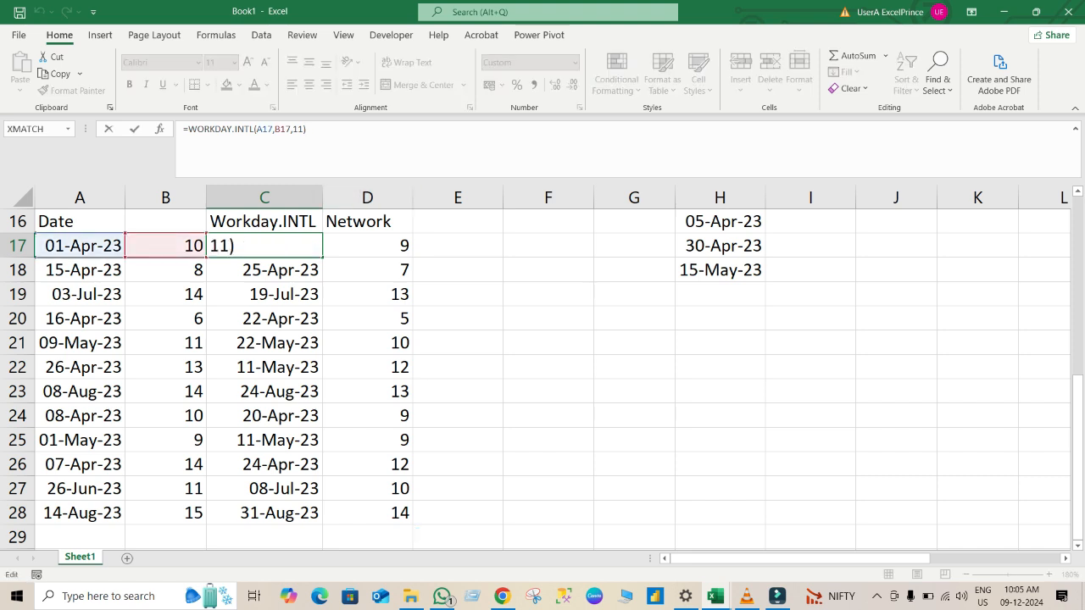
key("BackSpace")
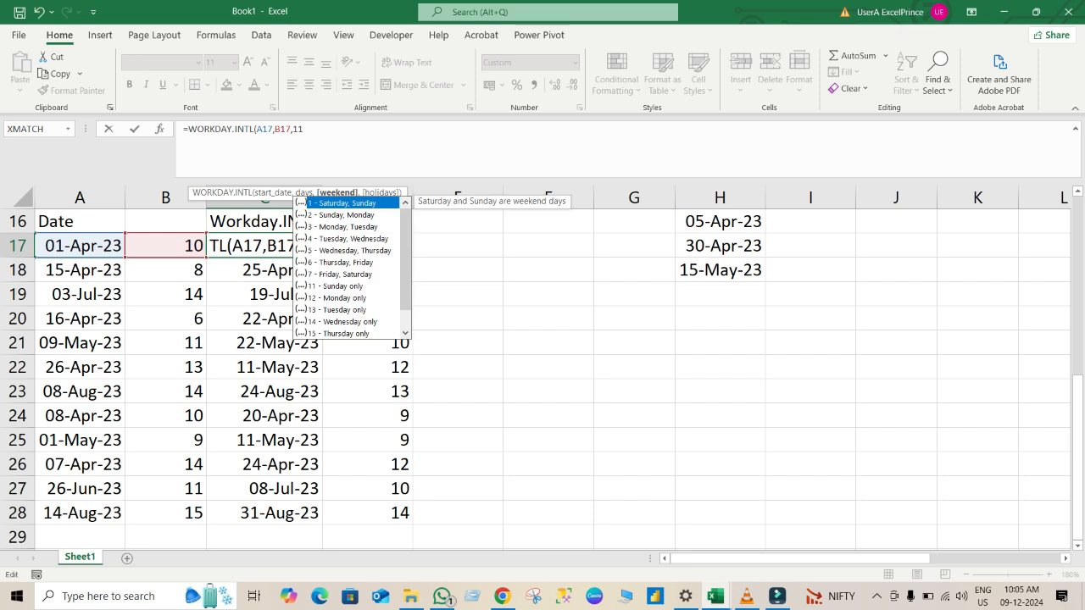
type(",")
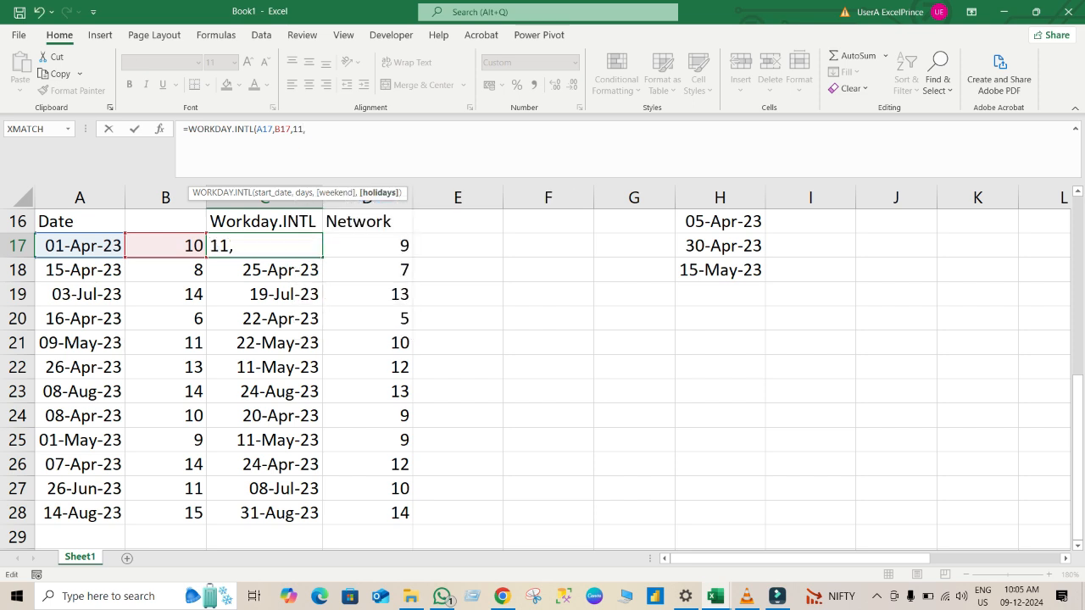
left_click(719, 221)
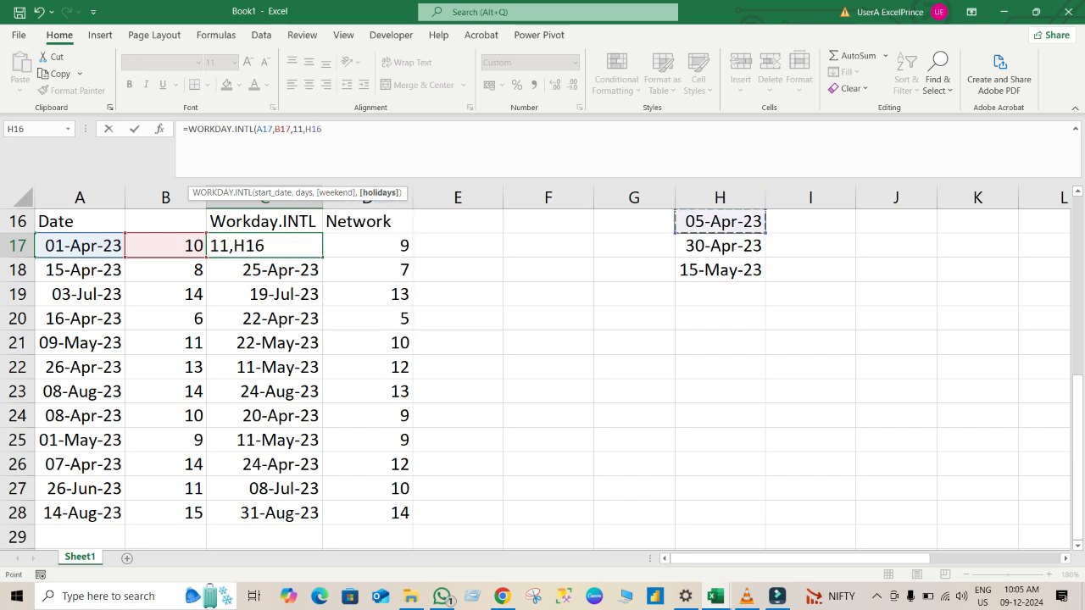
left_click_drag(720, 221, 720, 270)
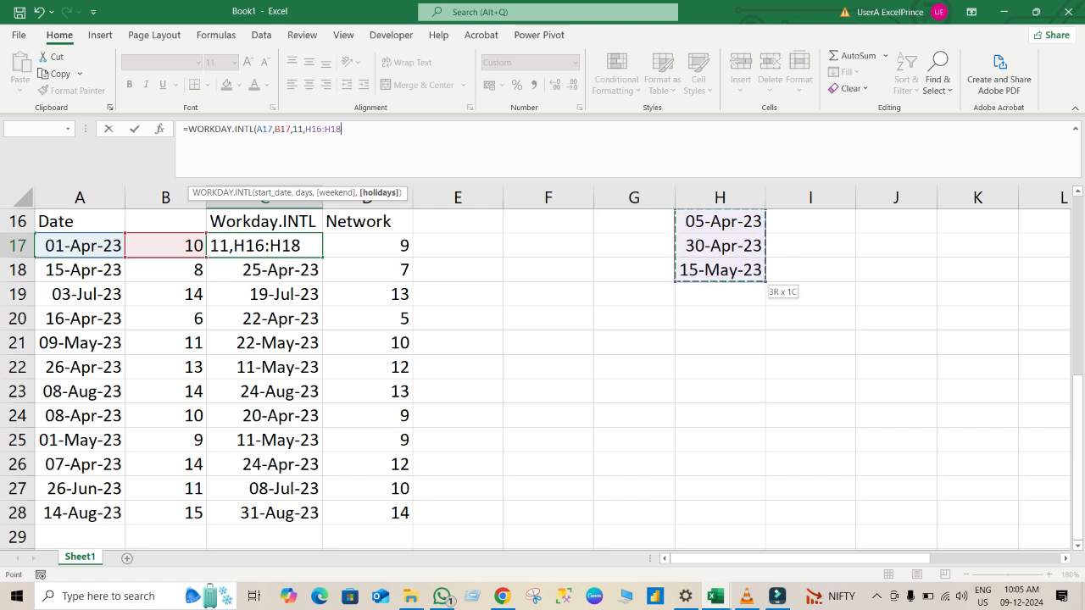
double_click(323, 129)
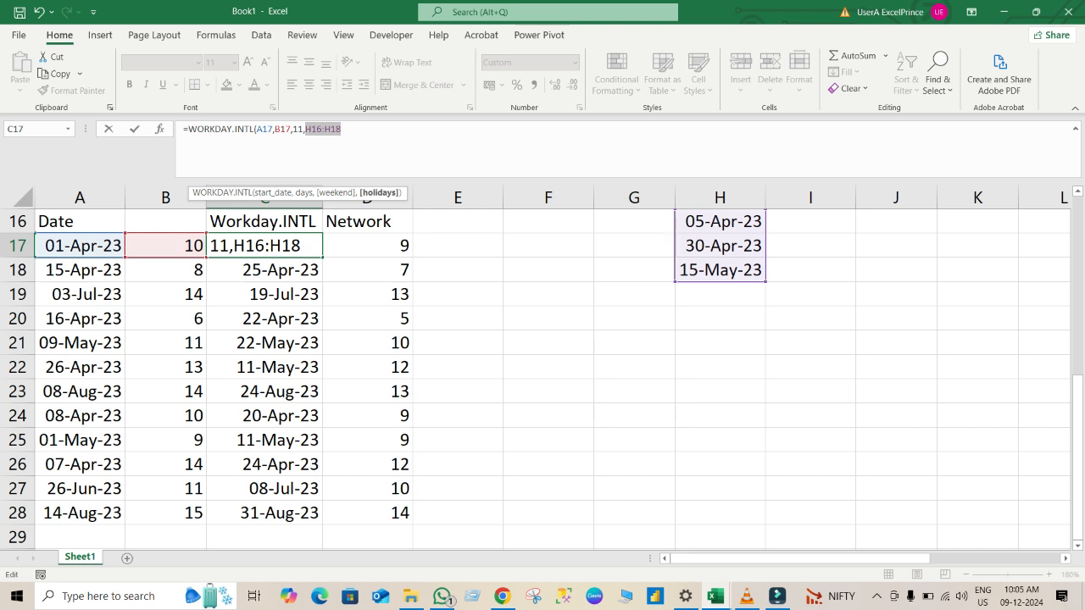
key("F4")
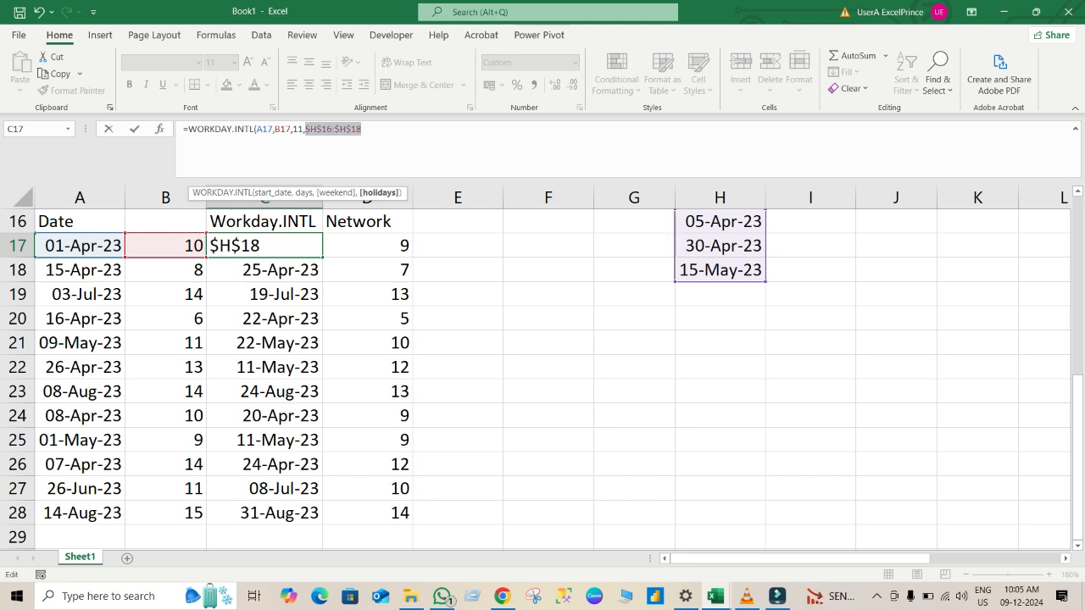
key("Return")
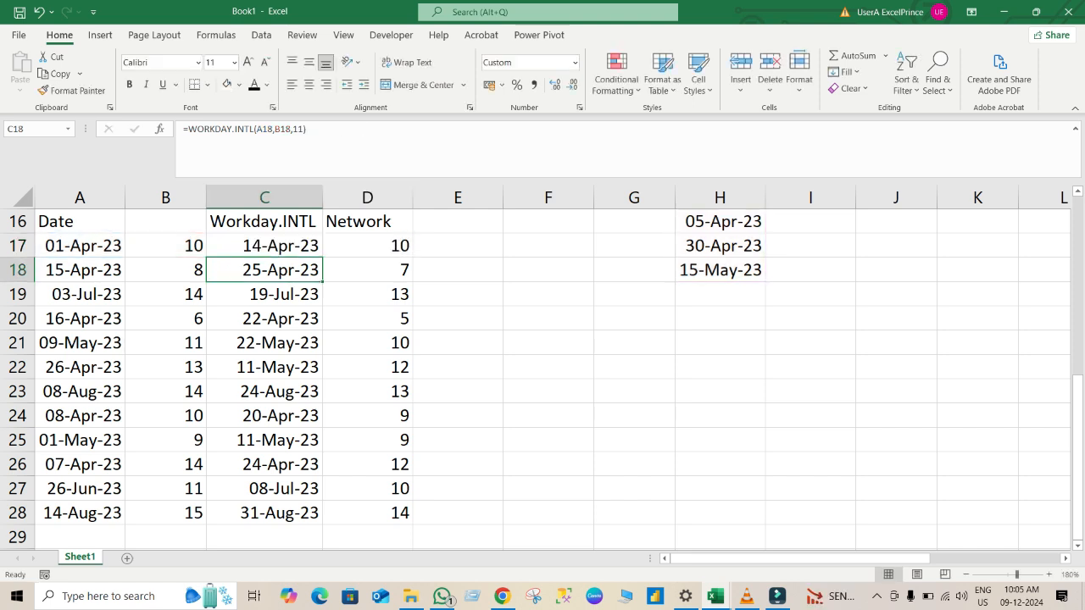
Fill the WORKDAY.INTL formula with holidays from C17 down to C28.
left_click(265, 246)
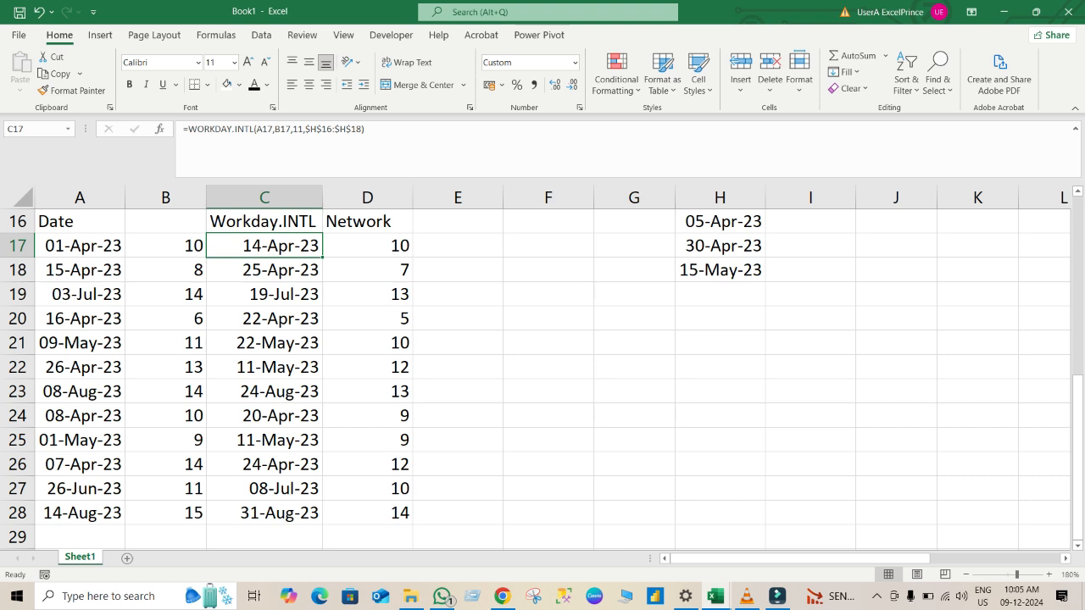
double_click(322, 257)
left_click(458, 270)
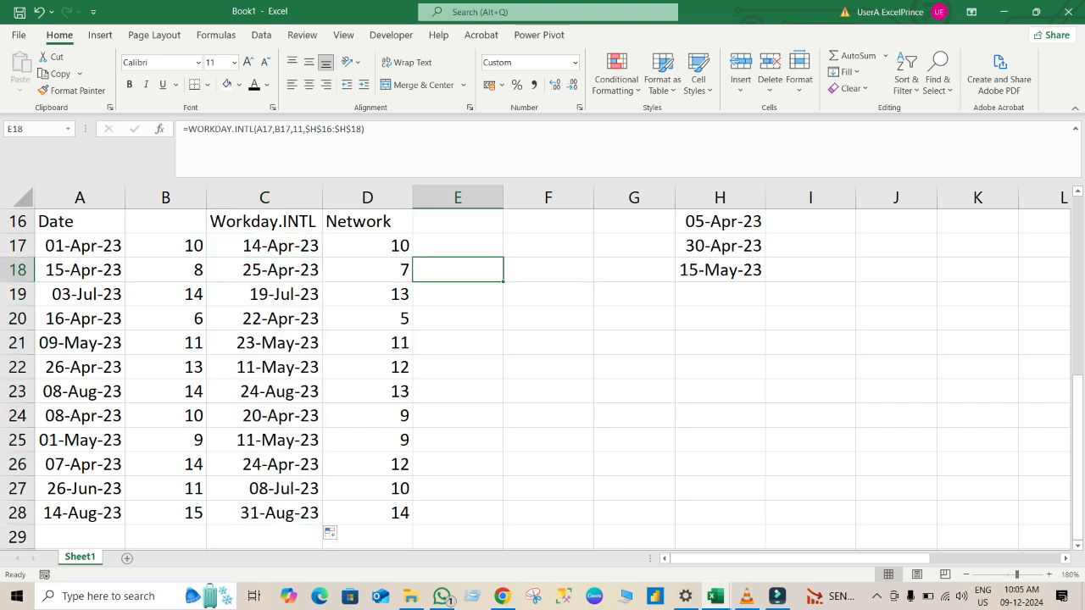
Copy the text Networkdays.INTL from cell J7 and paste it as the heading in E16.
left_click(458, 245)
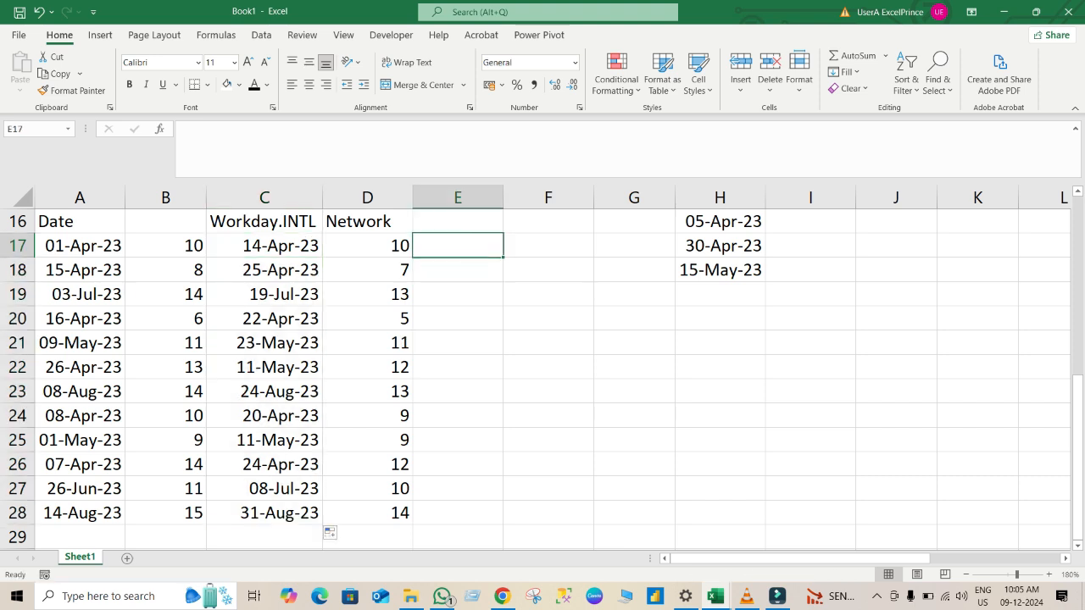
left_click(457, 221)
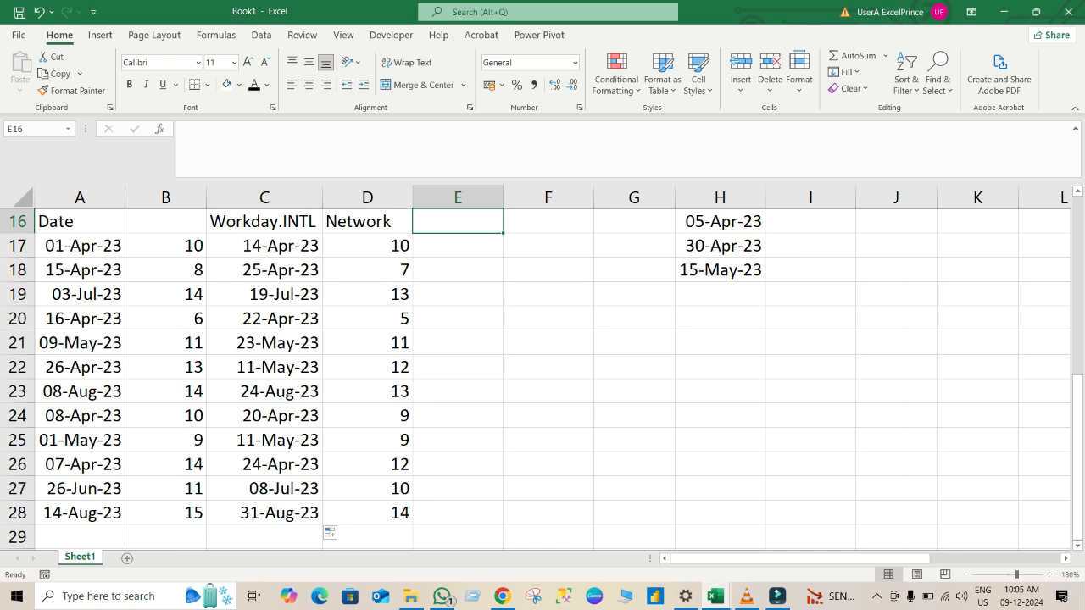
key("Up")
key("Up")
key("Up")
key("Up")
key("Up")
key("Up")
key("Up")
key("Up")
key("Up")
key("Up")
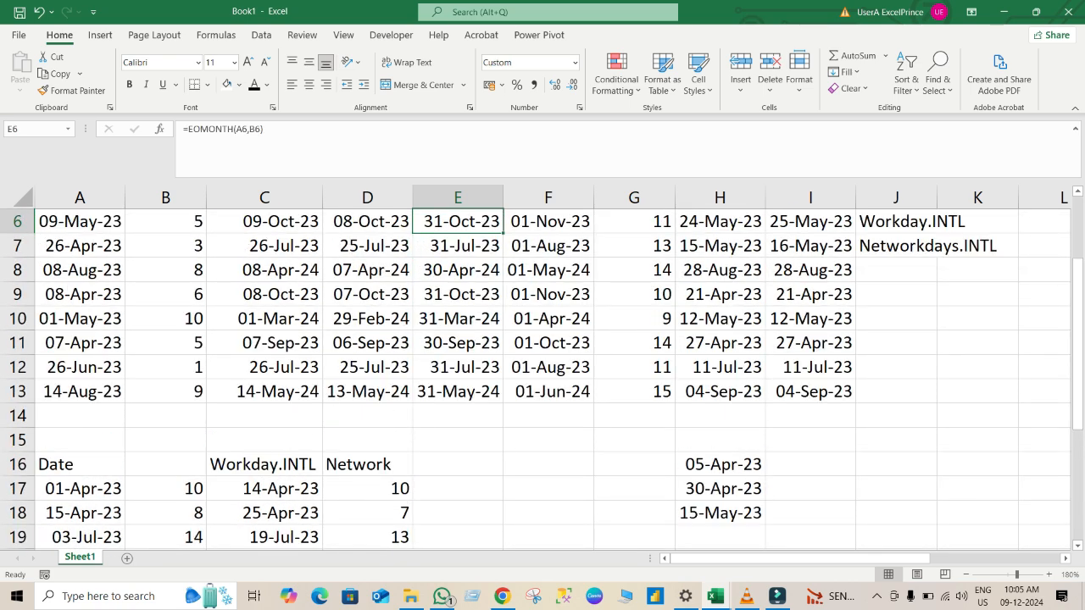
left_click(896, 246)
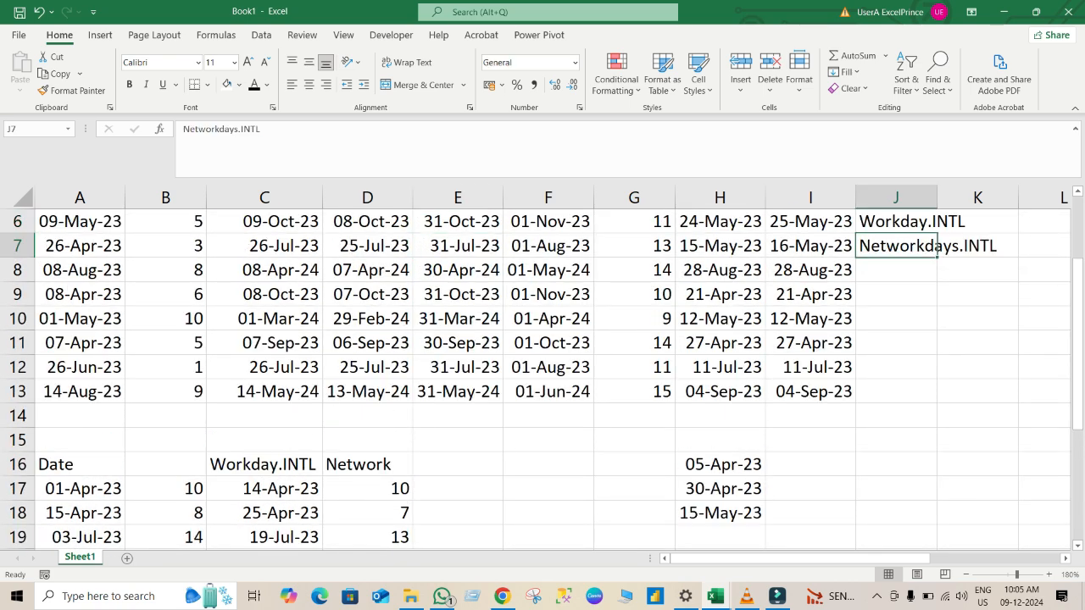
double_click(216, 129)
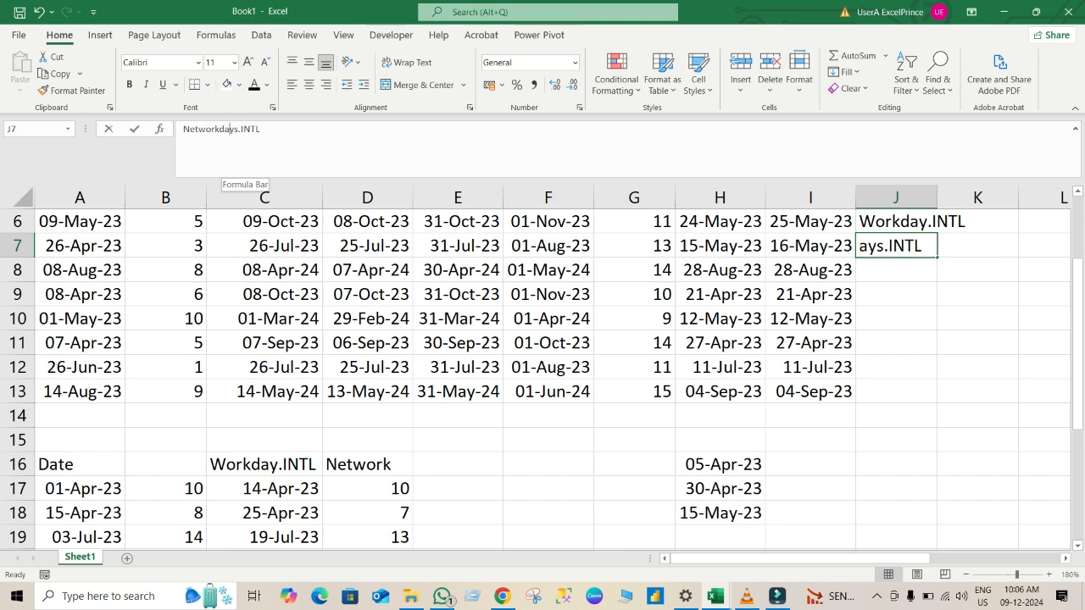
key("shift+End")
key("ctrl+c")
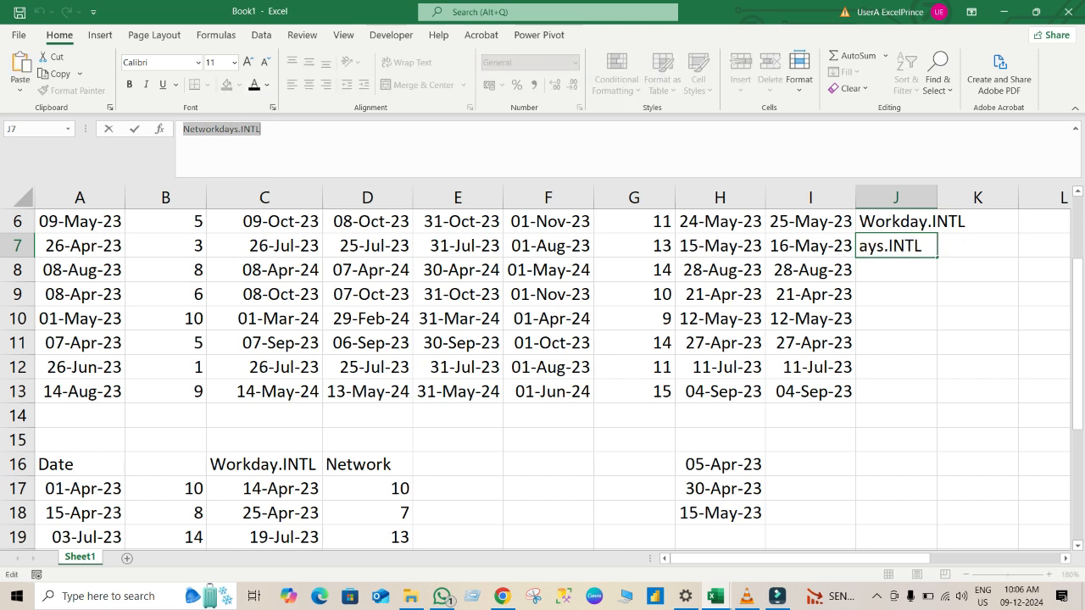
left_click(458, 464)
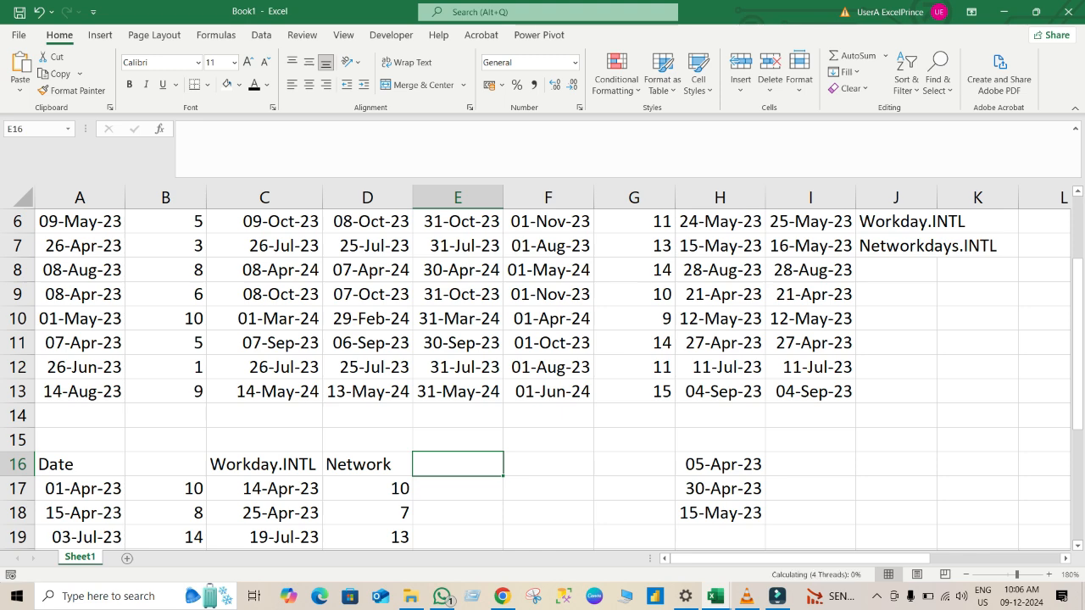
key("ctrl+v")
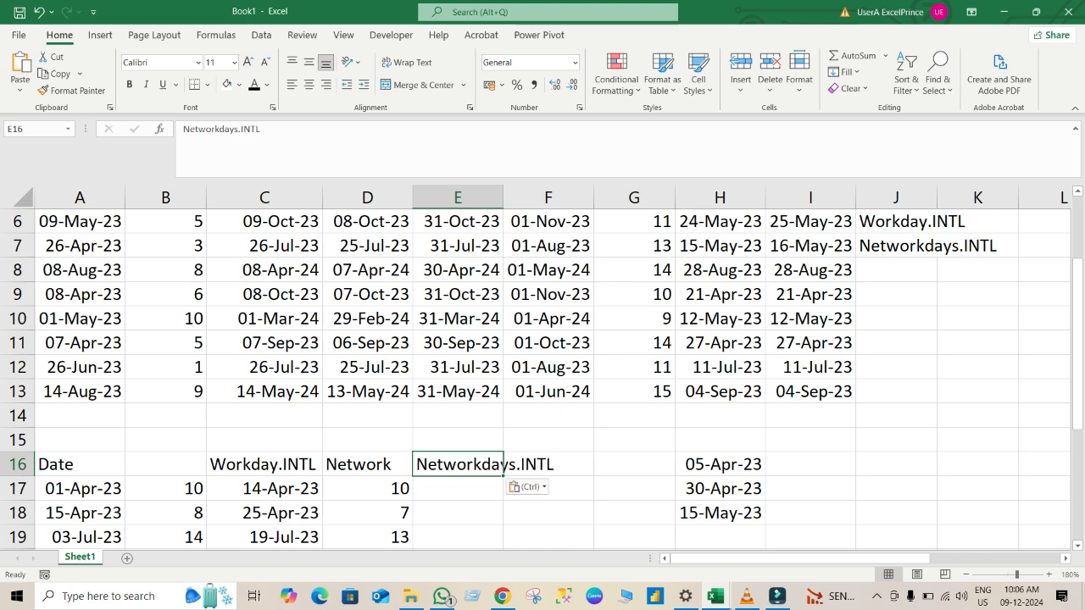
left_click(634, 489)
key("Down")
key("Down")
key("Down")
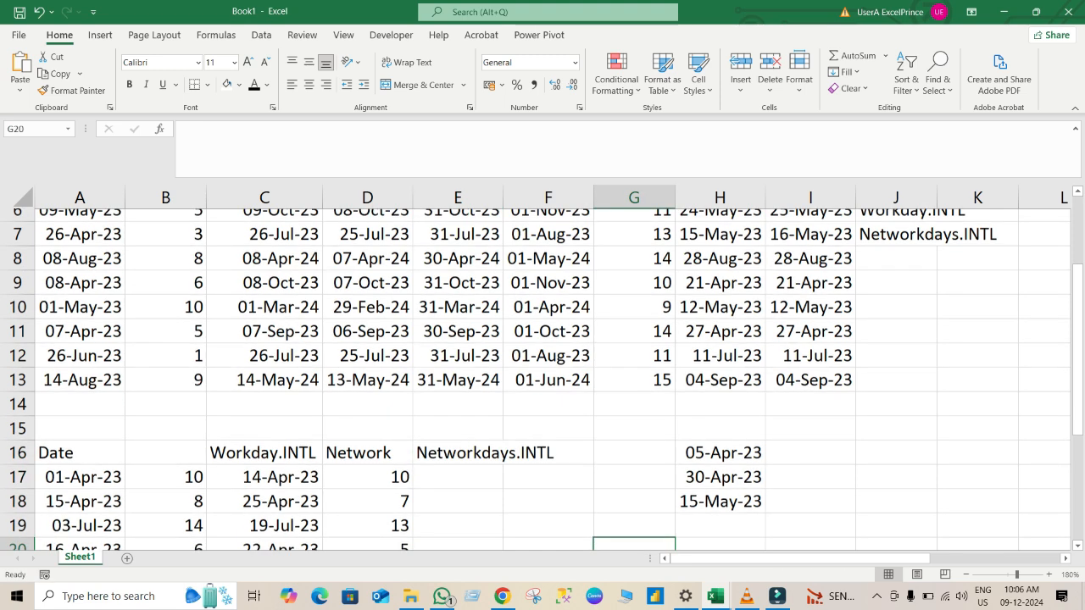
key("Down")
key("Down")
key("Down")
key("Down")
key("Down")
key("Down")
key("Down")
key("Down")
key("Down")
key("Down")
key("Down")
key("Down")
key("Down")
key("Up")
key("Up")
key("Up")
key("Up")
key("Up")
key("Up")
key("Up")
key("Up")
key("Up")
key("Up")
key("Up")
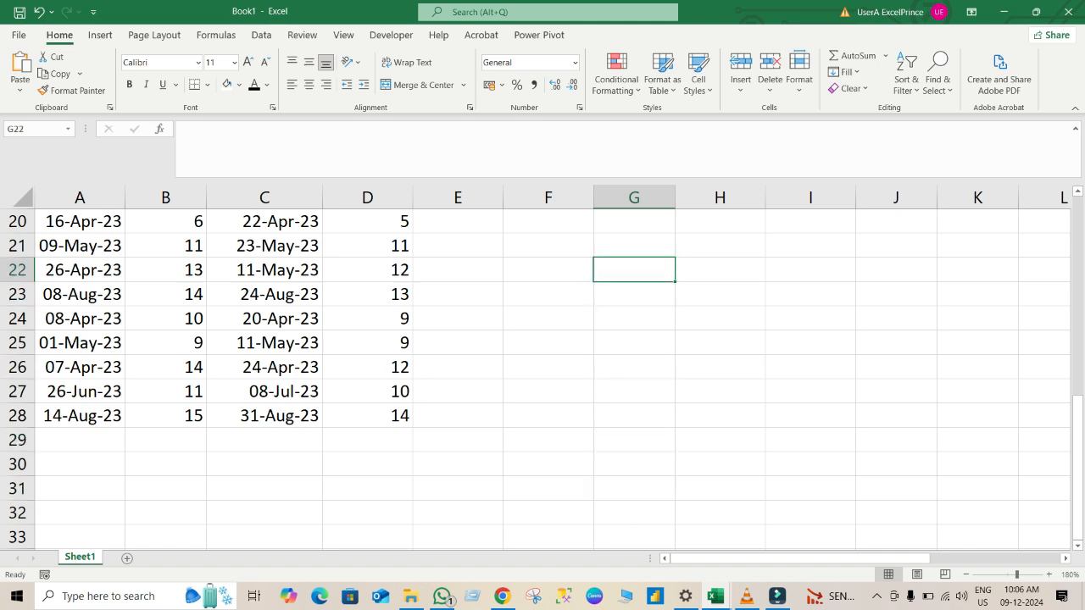
key("Up")
key("Up")
key("Up")
key("Up")
key("Up")
key("Up")
key("Up")
key("Up")
key("Down")
key("Down")
key("Down")
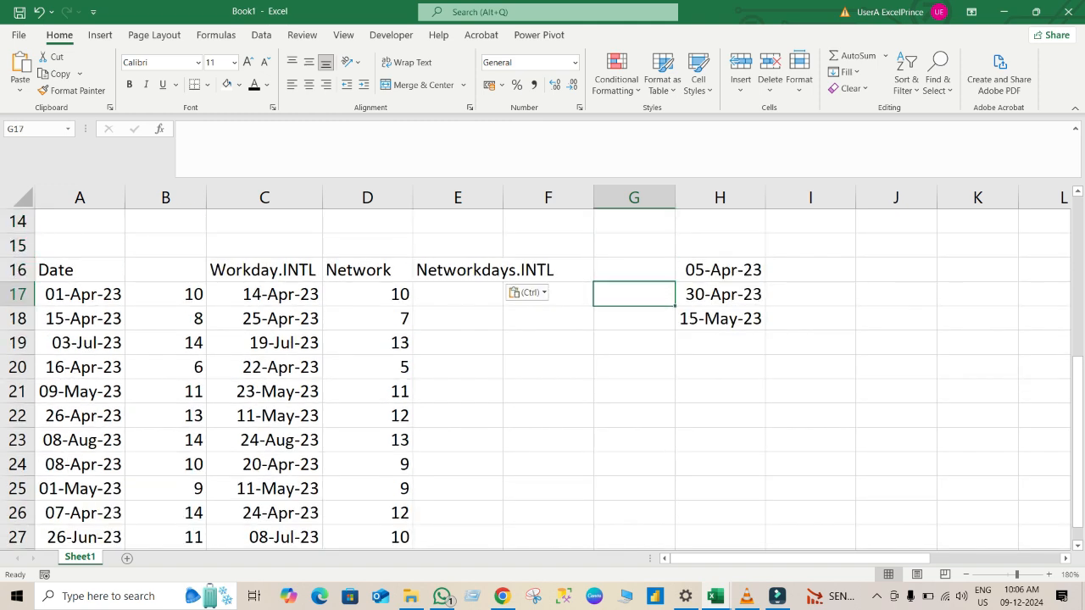
Start a NETWORKDAYS.INTL formula in cell E17.
key("Left")
key("Left")
key("Escape")
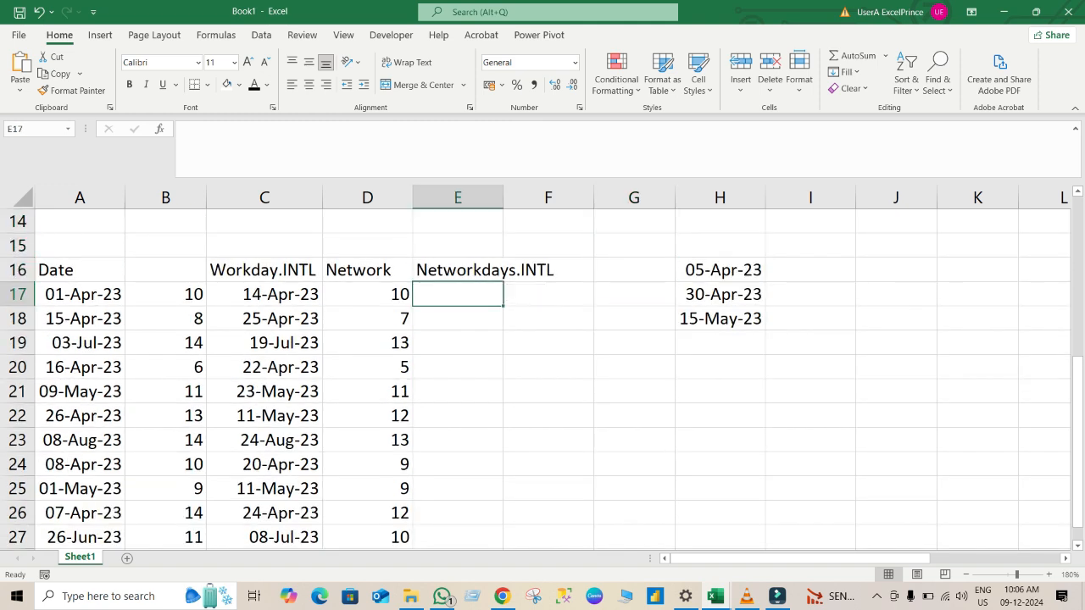
type("=n")
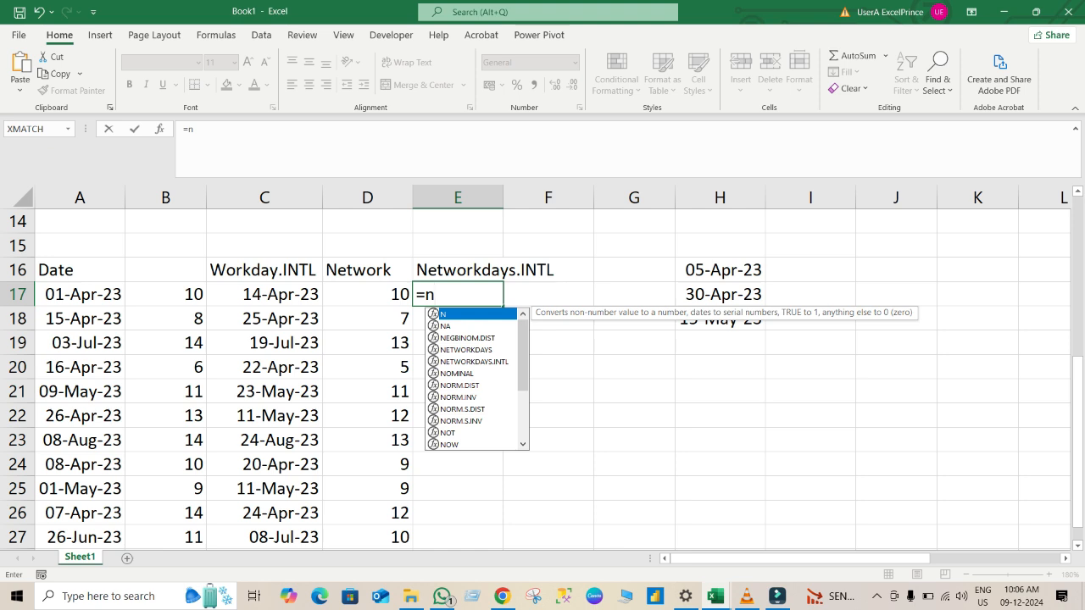
key("Down")
key("Down")
key("Down")
key("Down")
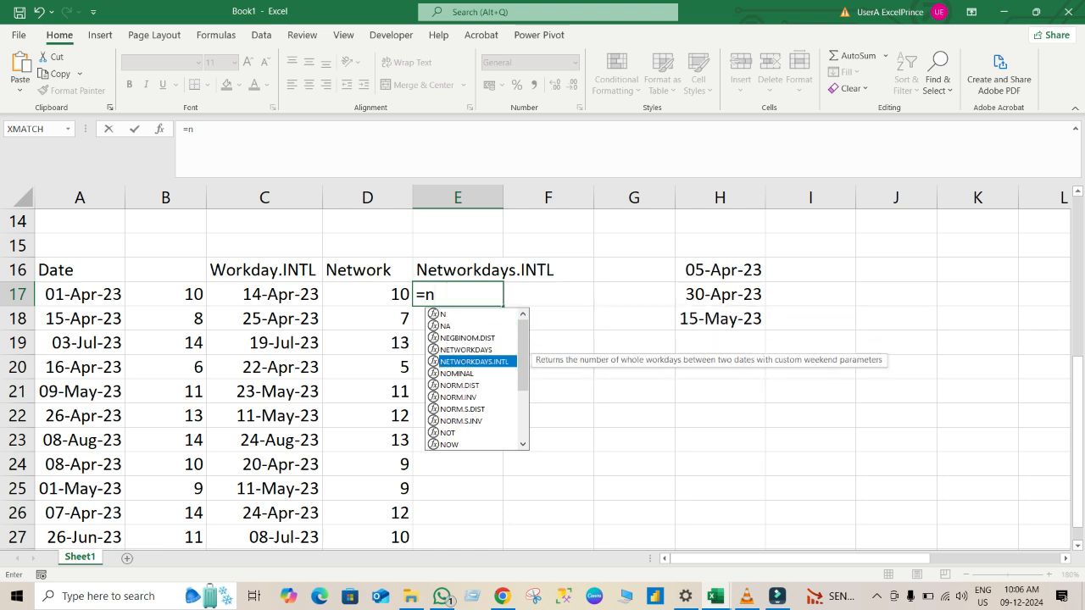
key("Tab")
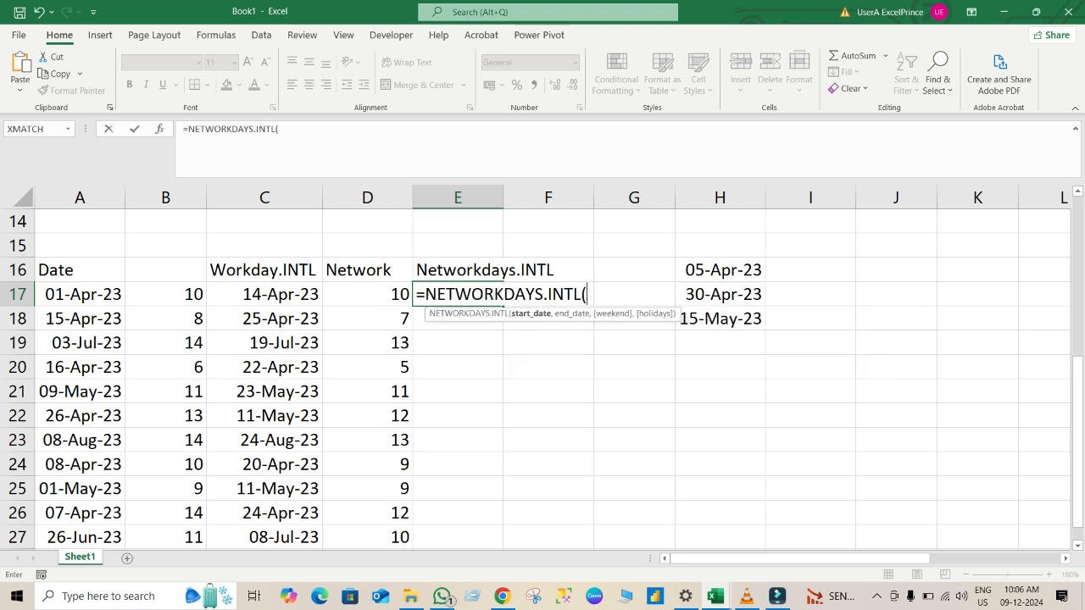
Complete the E17 formula as =NETWORKDAYS.INTL(A17,C17,11), with Sunday only as the weekend, and fill it down to E28.
key("Left")
key("Left")
key("Left")
key("Left")
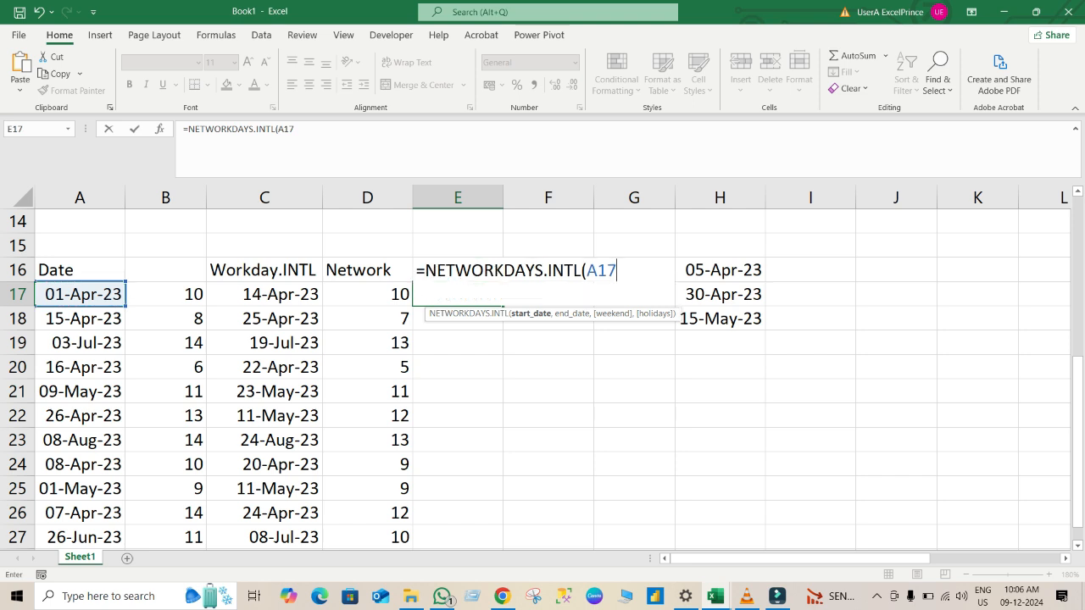
type(",")
key("Left")
key("Left")
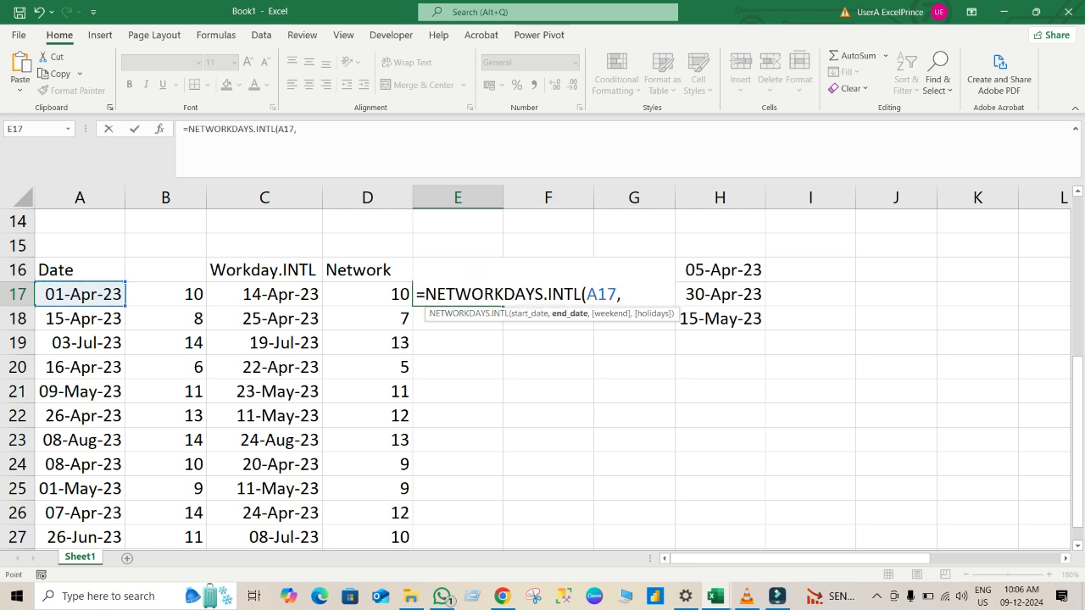
type(",")
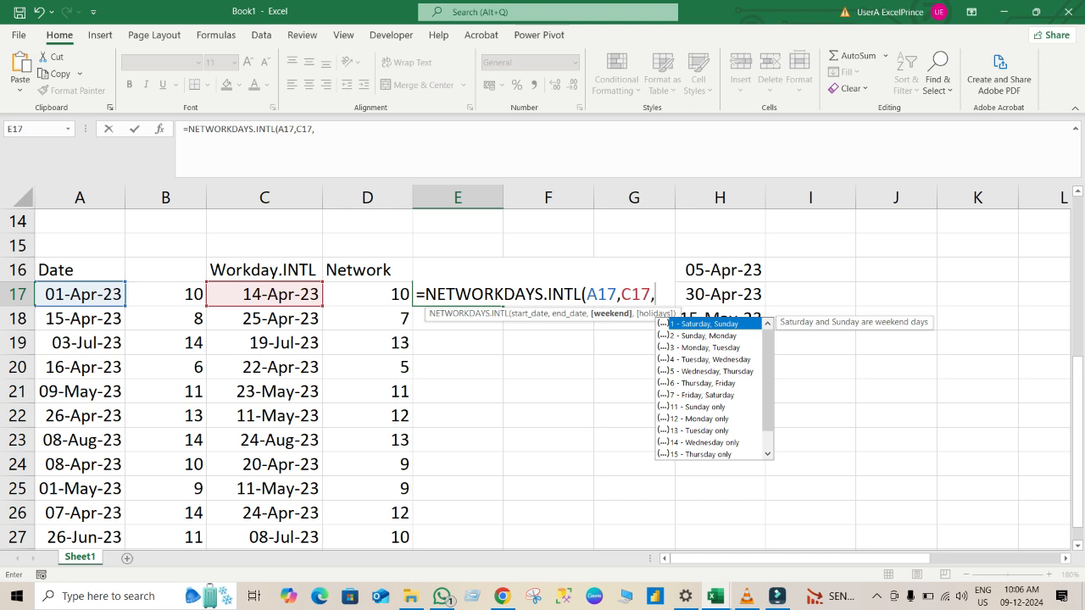
type("11")
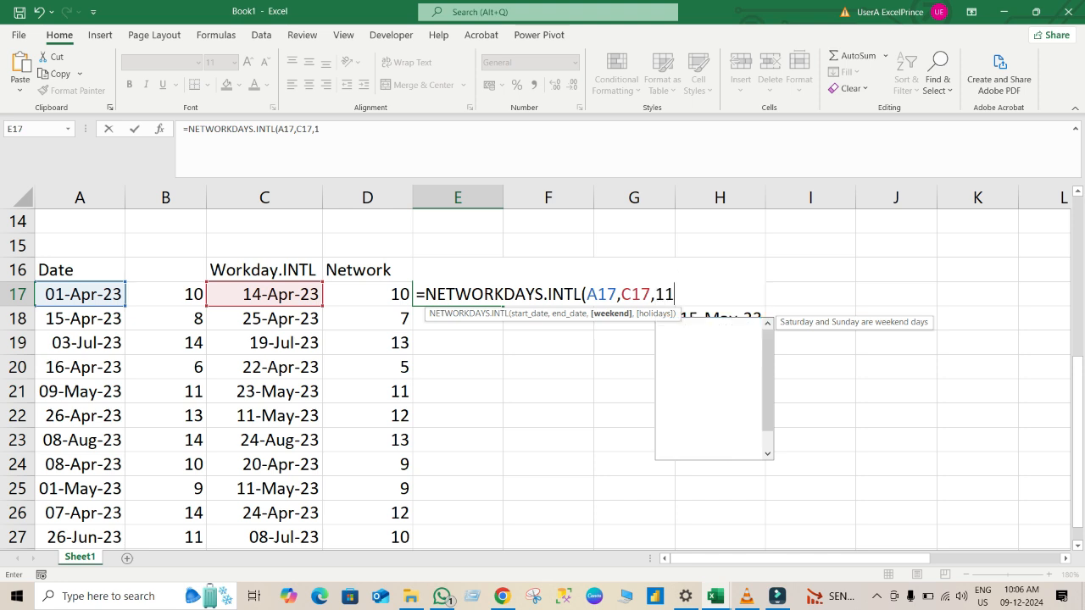
key("Return")
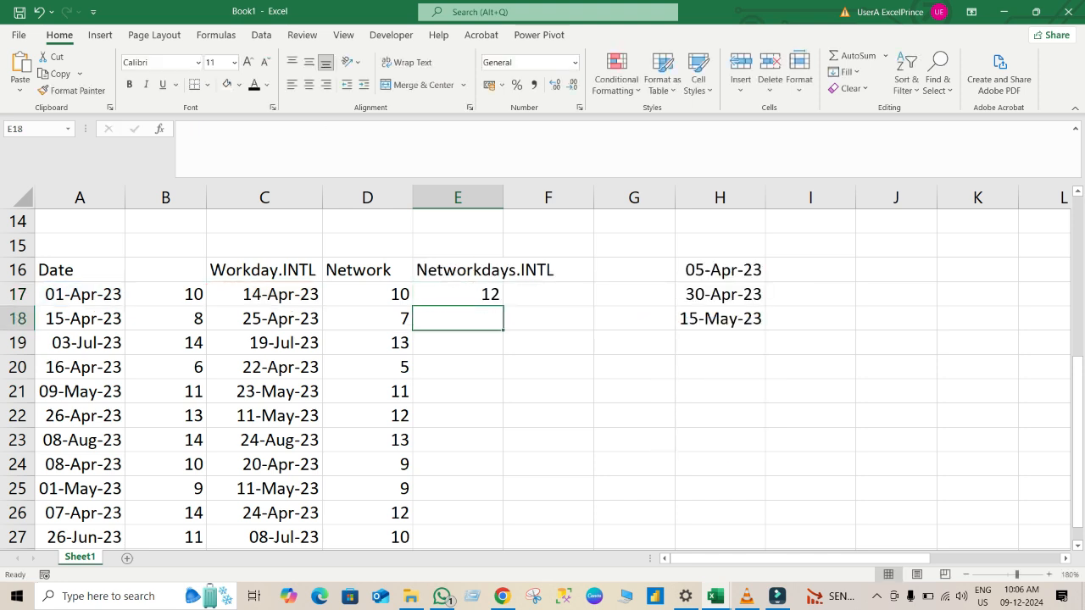
left_click(458, 294)
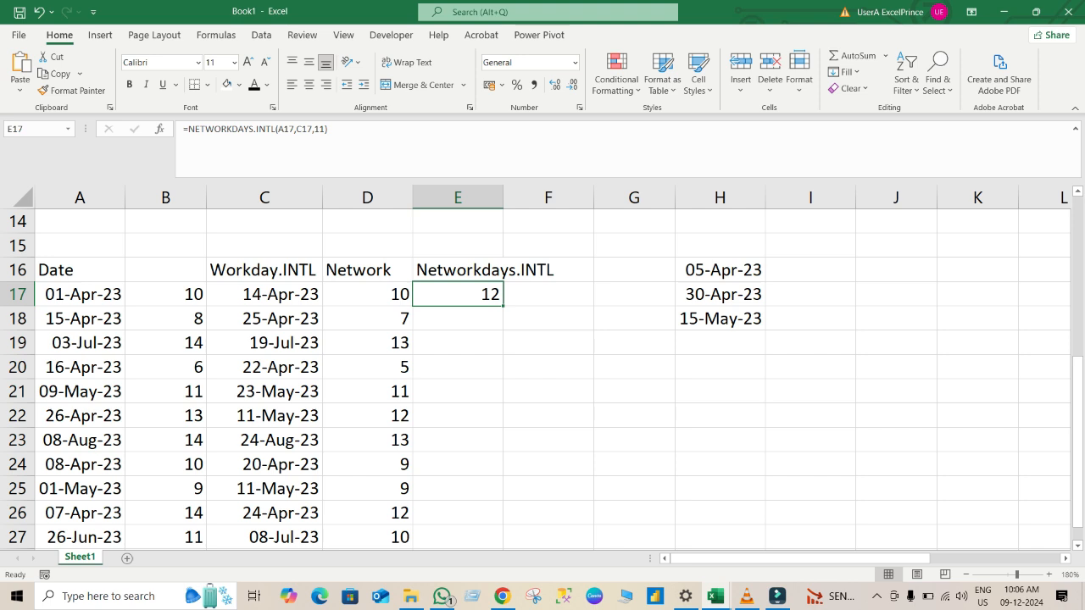
double_click(502, 305)
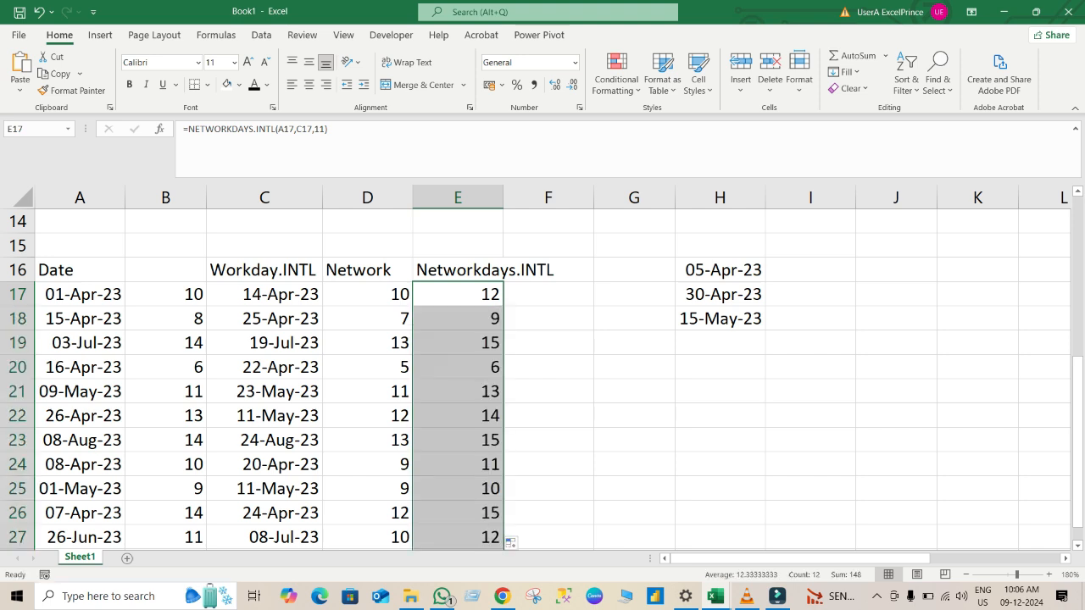
Add H16:H18 as the holidays argument of the NETWORKDAYS.INTL formula in E17 and fill it down to E28.
left_click(458, 294)
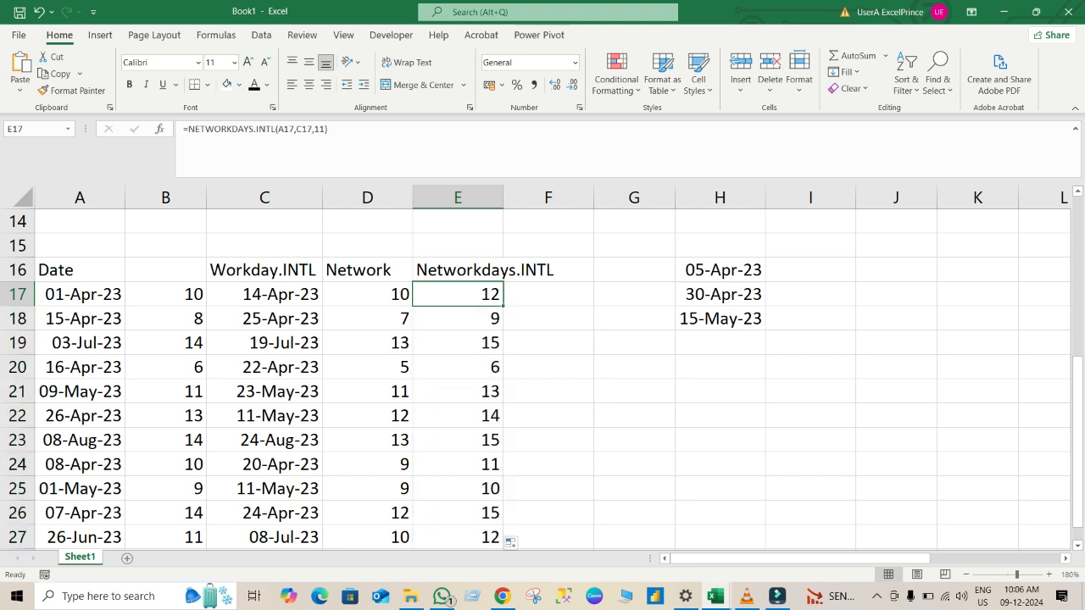
key("F2")
key("BackSpace")
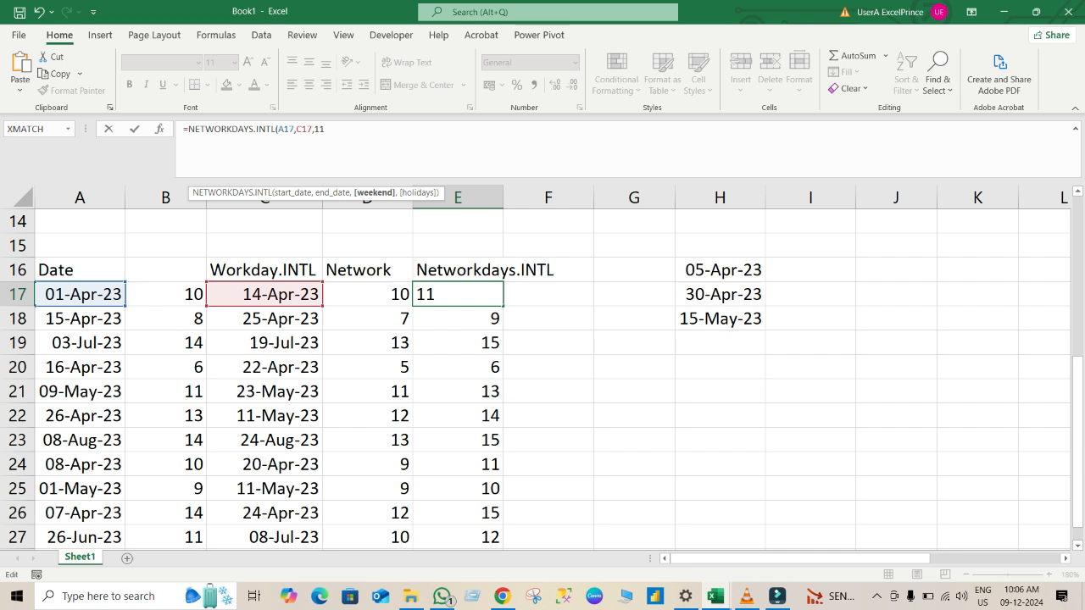
type(",")
left_click_drag(719, 269, 720, 320)
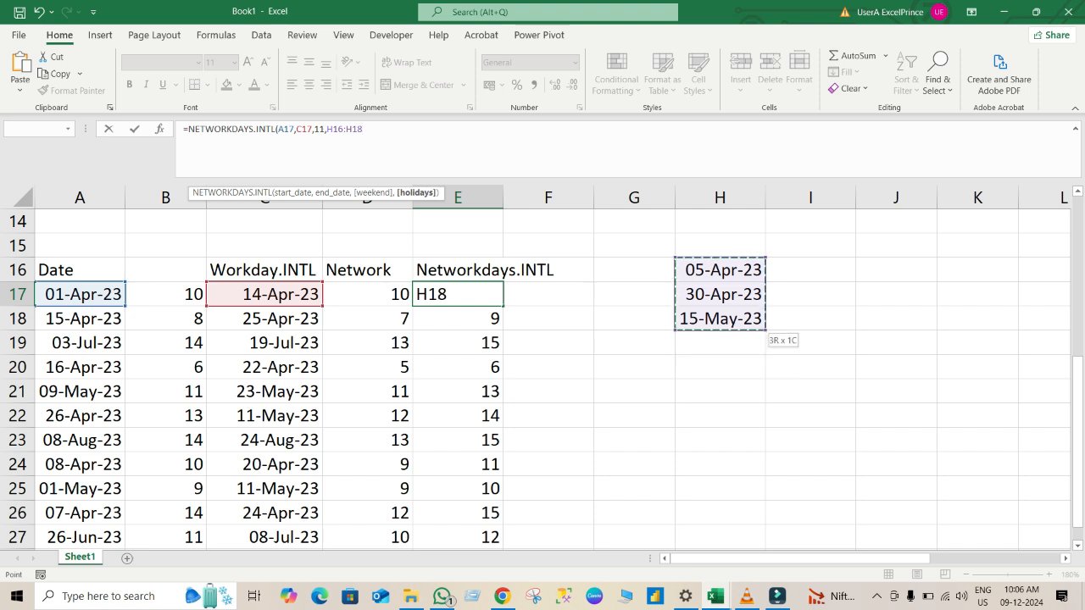
key("Return")
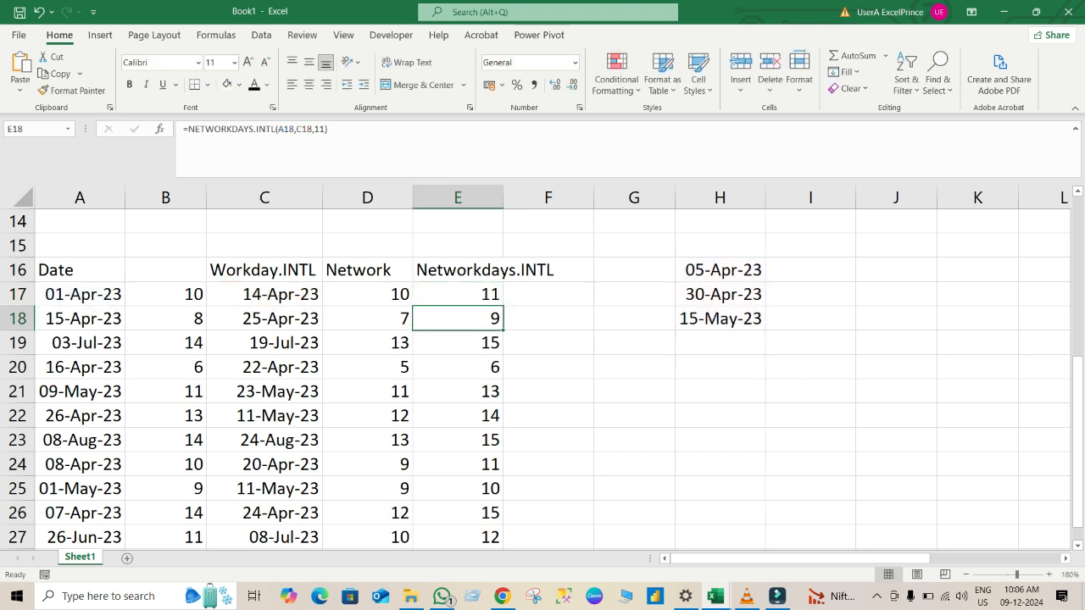
left_click(458, 294)
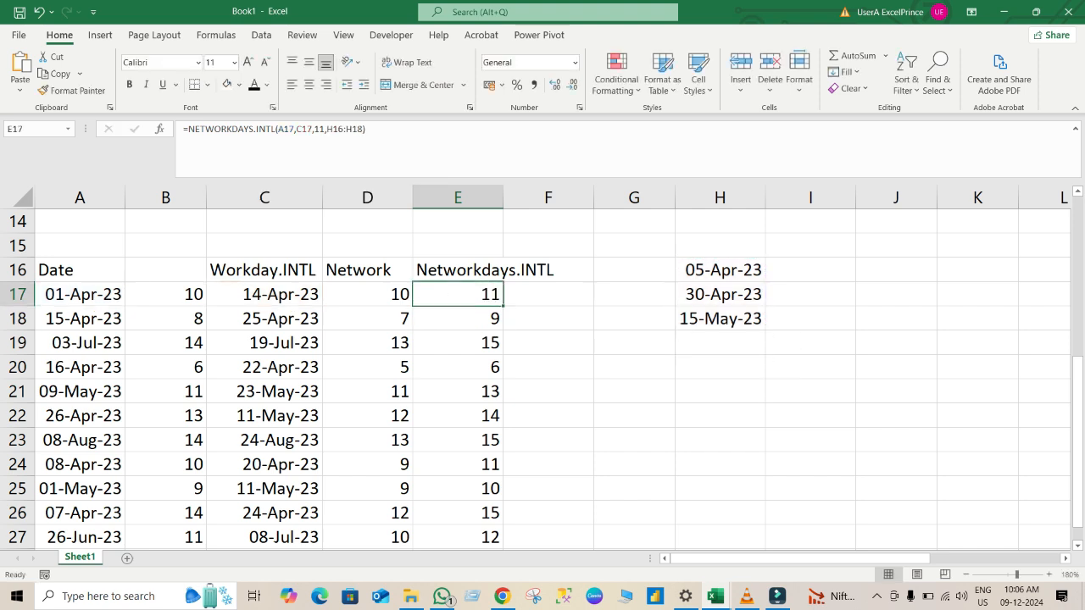
double_click(503, 306)
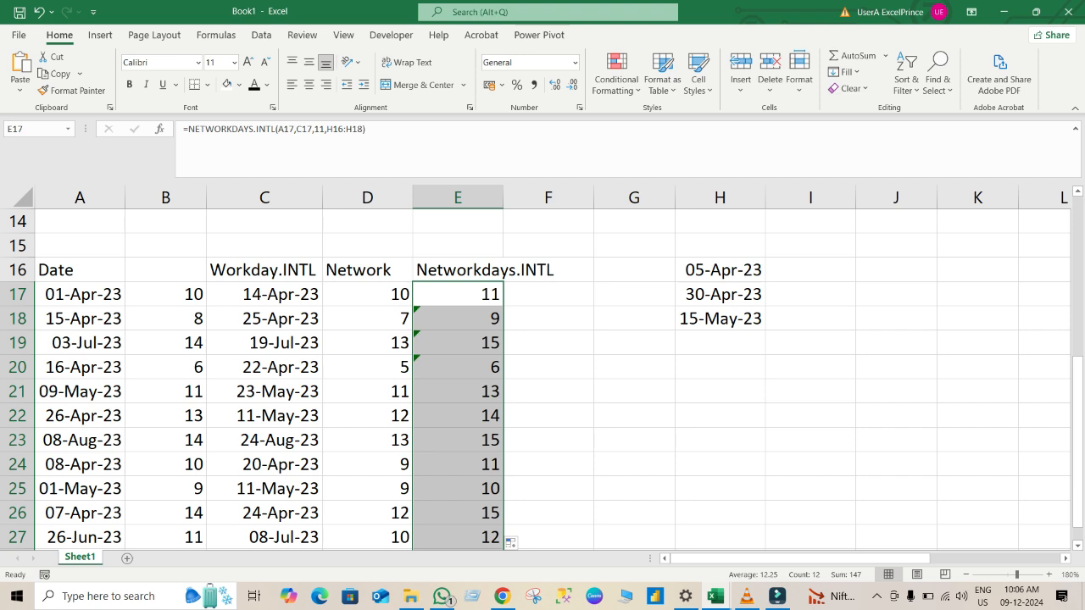
Make the holiday range in E17's formula absolute as $H$16:$H$18 and refill the formula down to E28.
double_click(337, 130)
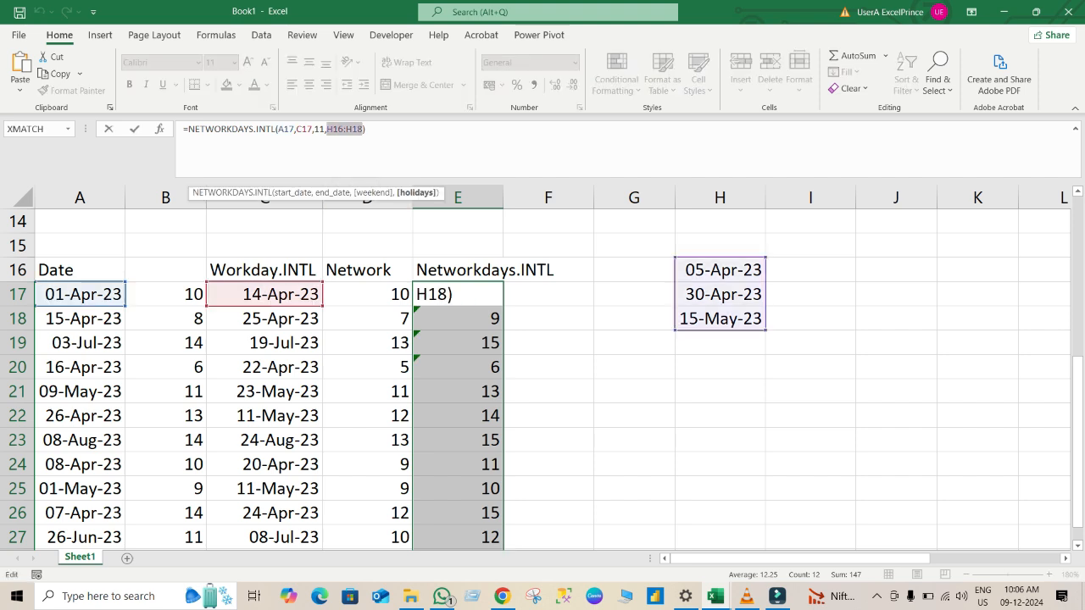
key("F4")
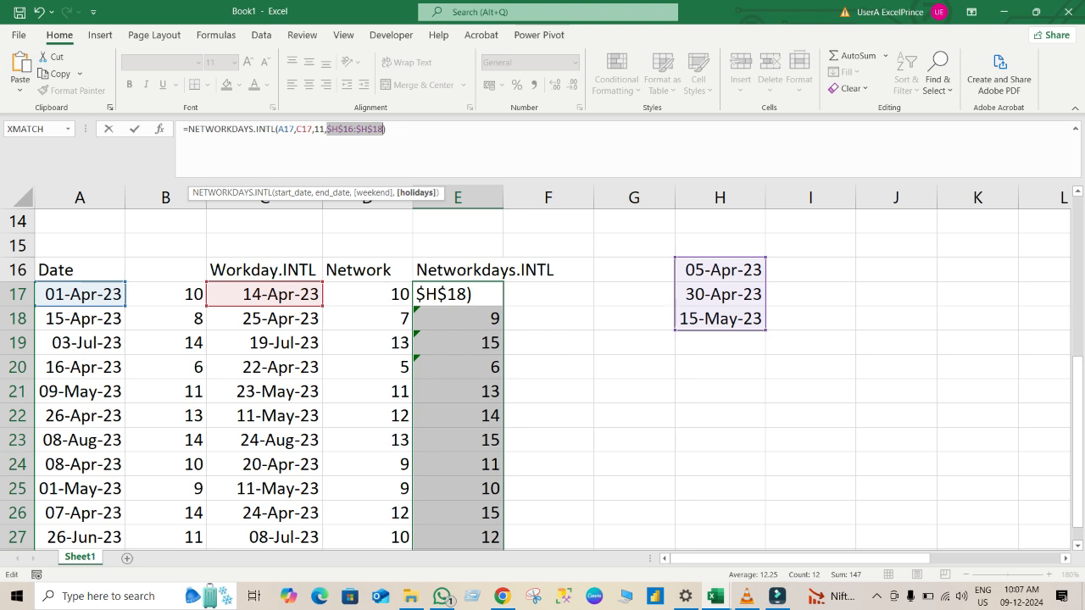
key("Return")
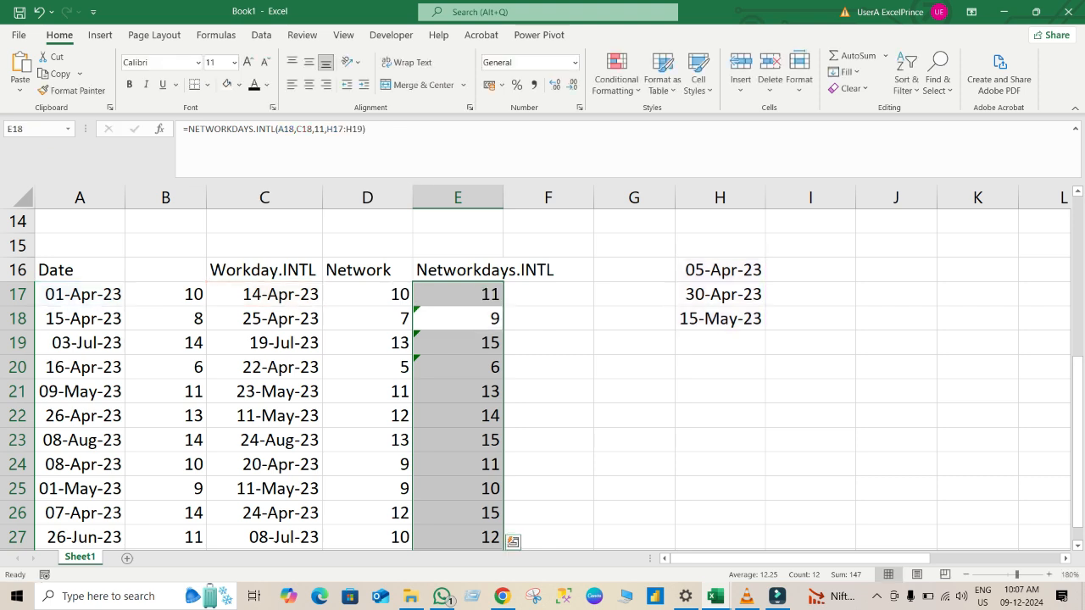
left_click(458, 294)
double_click(503, 305)
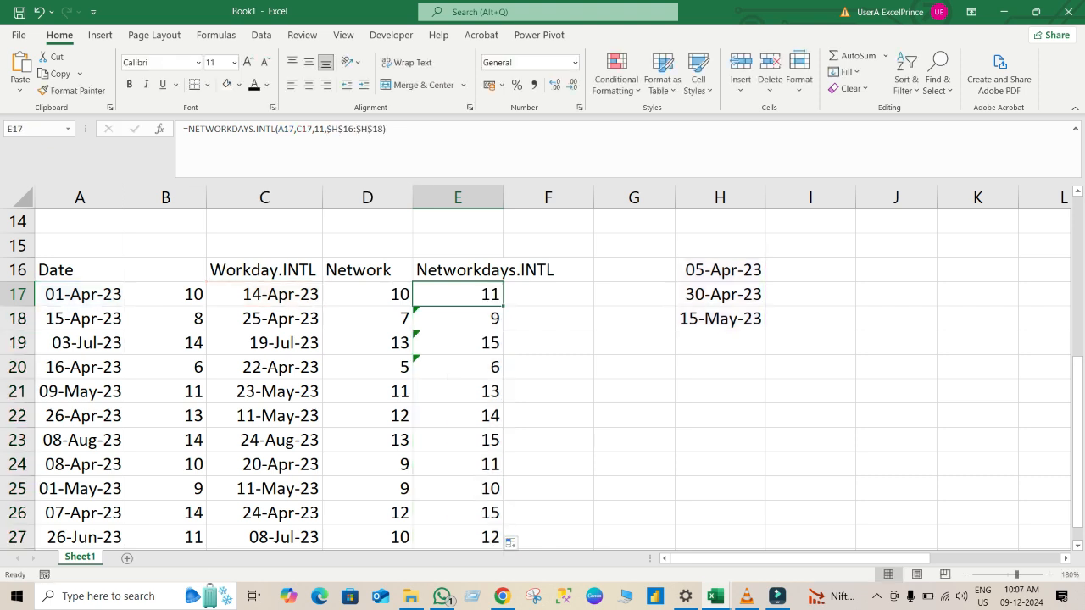
left_click(549, 390)
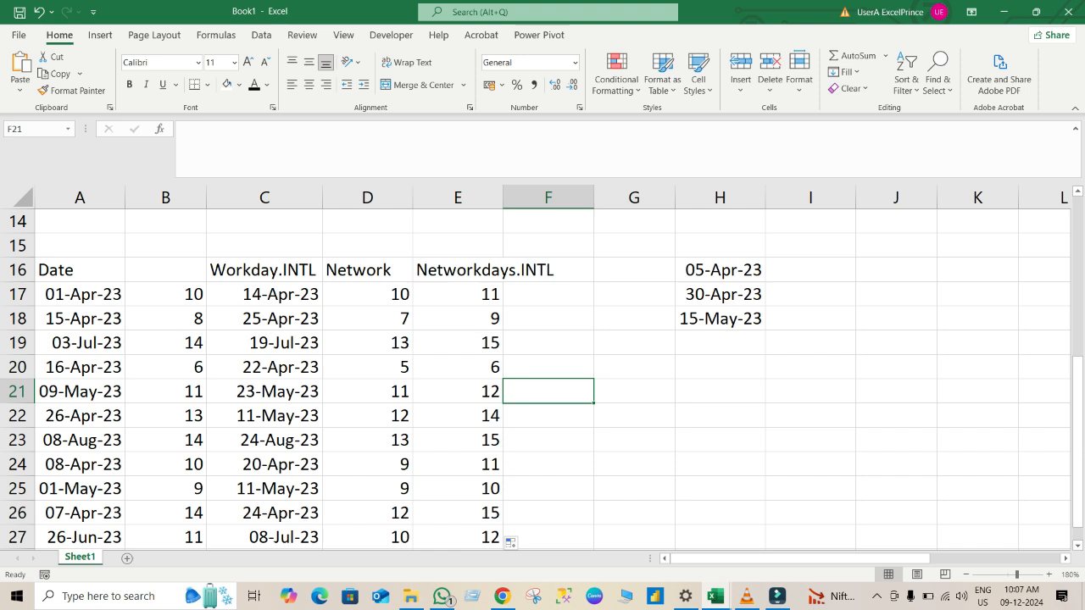
Examine the NETWORKDAYS.INTL formula in E21 and review the date function columns in the upper table.
left_click(458, 391)
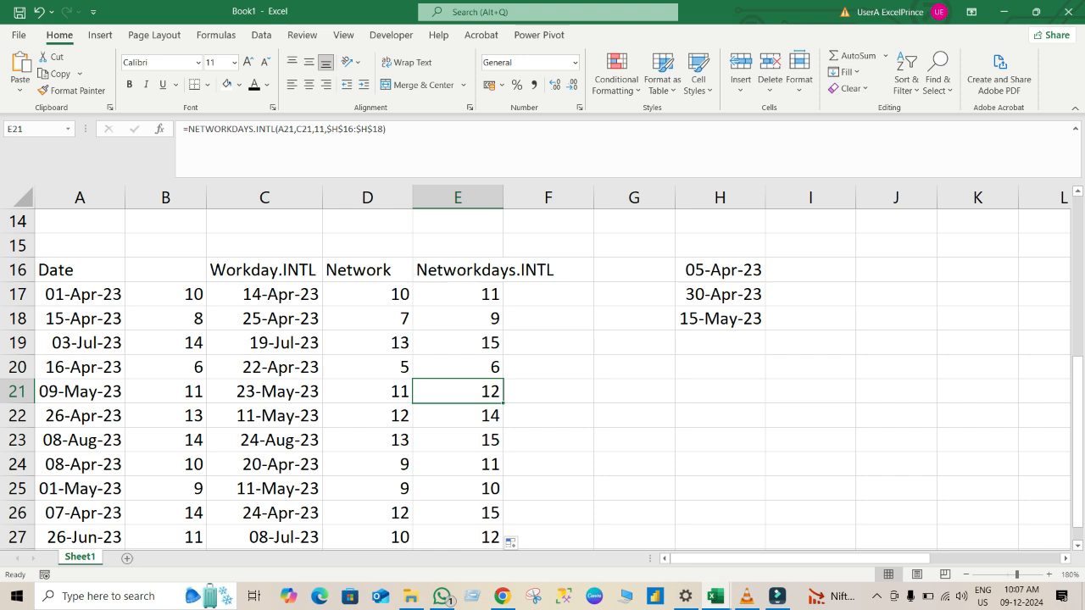
key("Up")
key("Up")
key("Up")
key("Up")
key("Up")
key("Up")
key("Up")
key("Up")
key("Up")
key("Up")
key("Up")
key("Up")
key("Up")
key("Up")
key("Up")
key("Up")
key("Up")
key("Up")
key("Up")
key("Up")
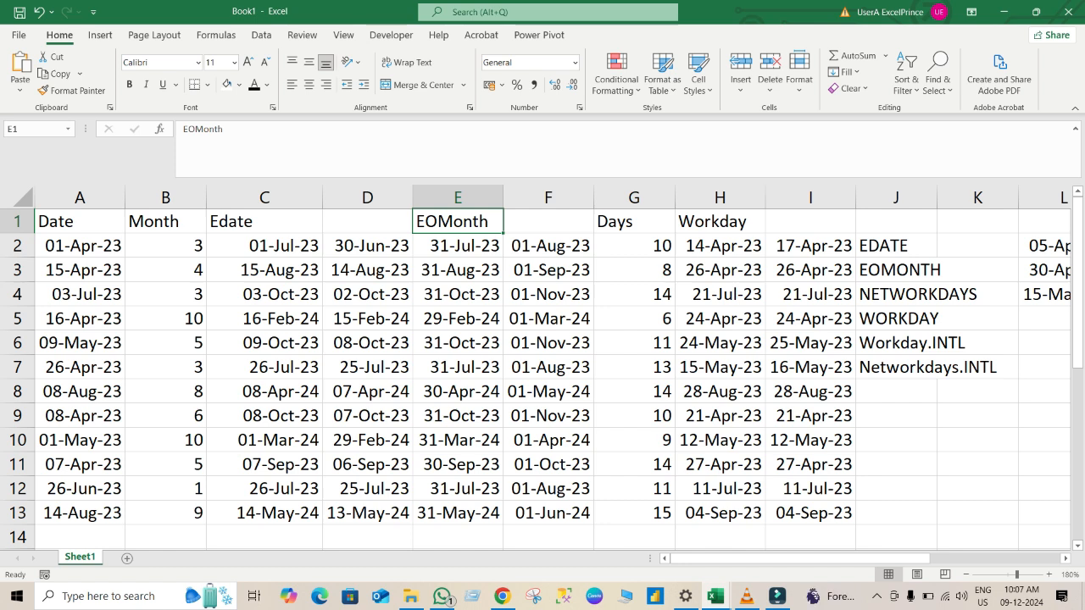
key("Down")
key("Down")
key("Down")
key("Down")
key("Down")
key("Down")
key("Down")
key("Down")
key("Down")
key("Down")
key("Down")
key("Down")
key("Down")
key("Down")
key("Down")
key("Down")
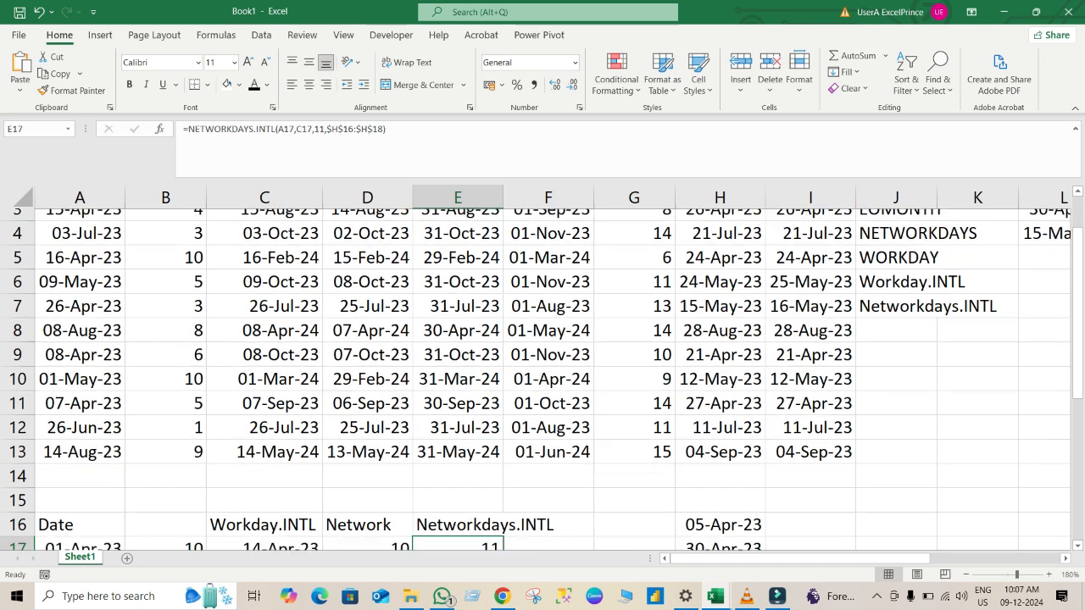